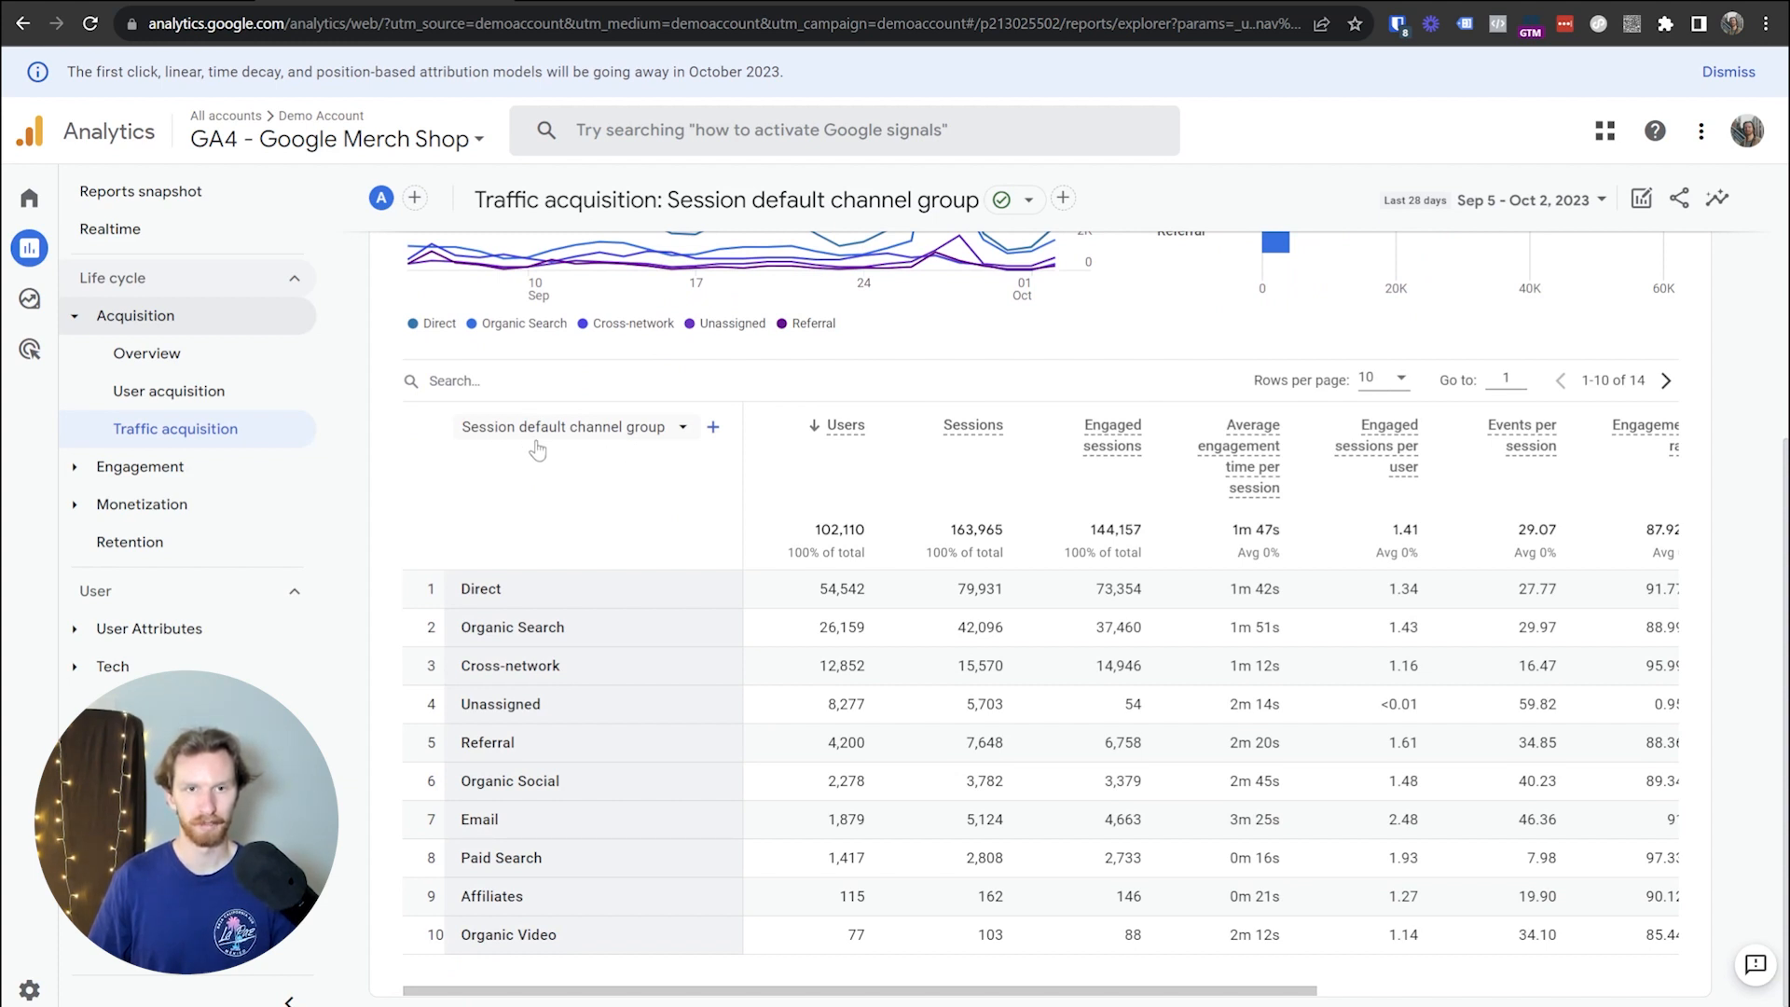
- Switch the Traffic acquisition table's primary dimension to Session source / medium and review the listed sources
click(679, 426)
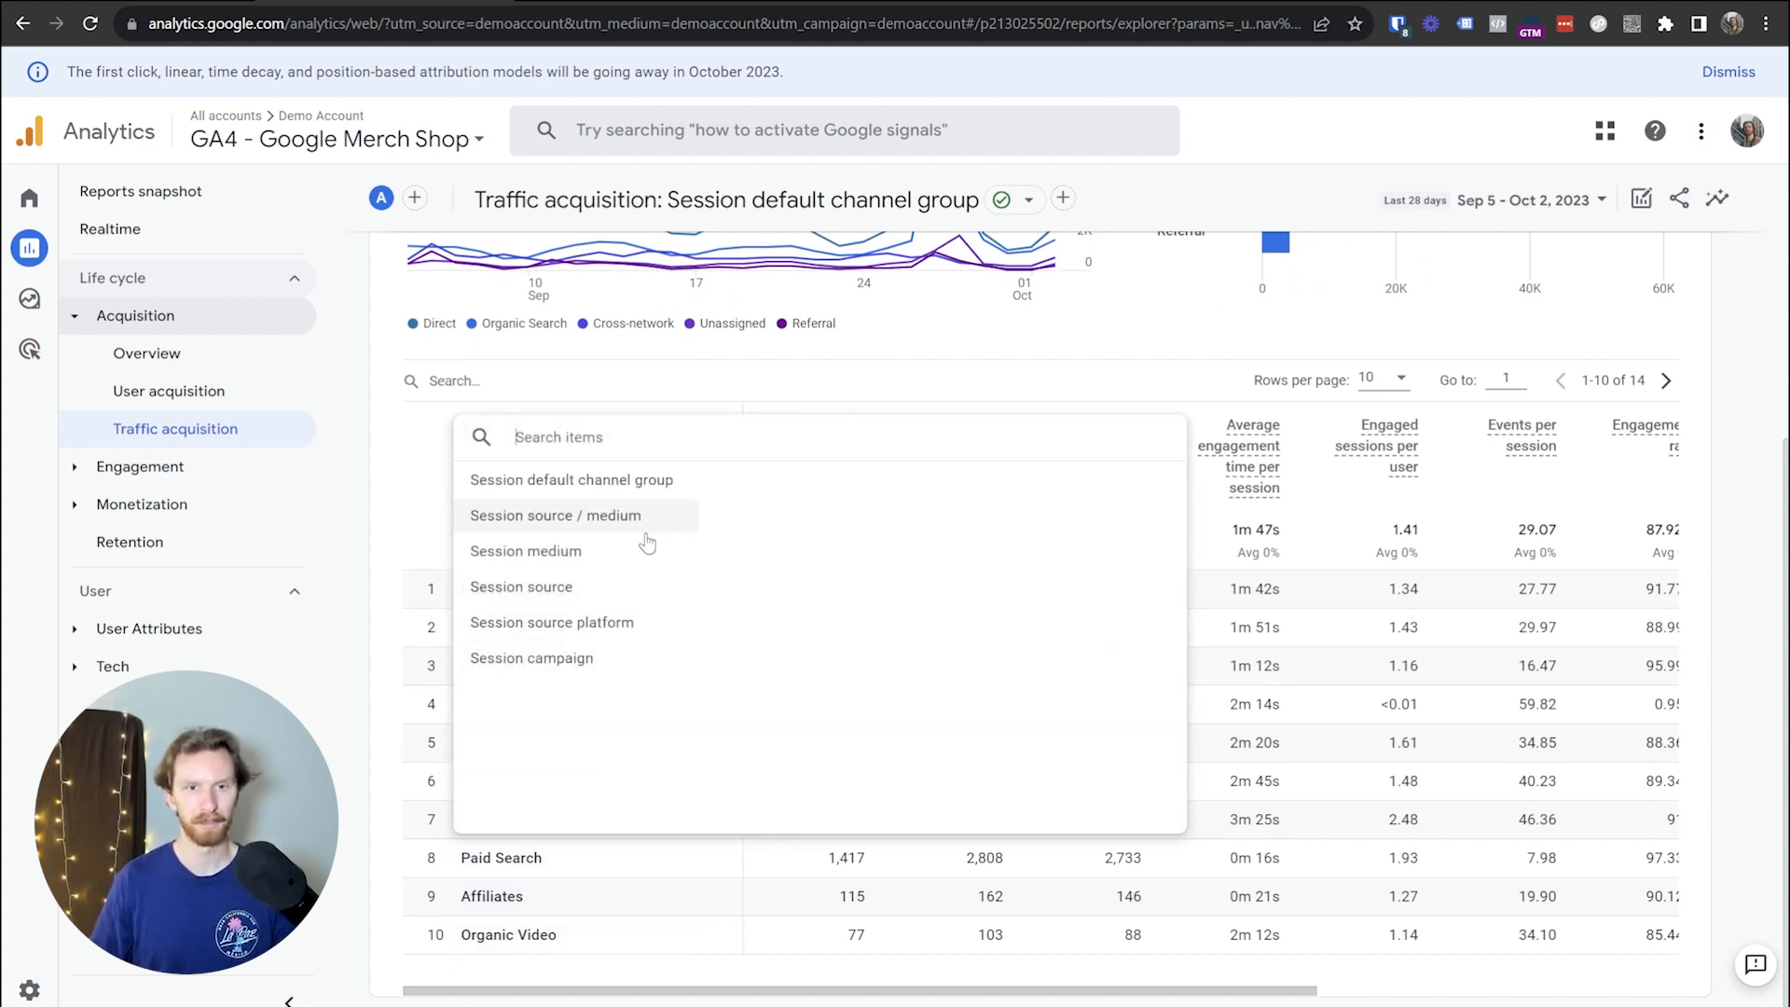
click(615, 524)
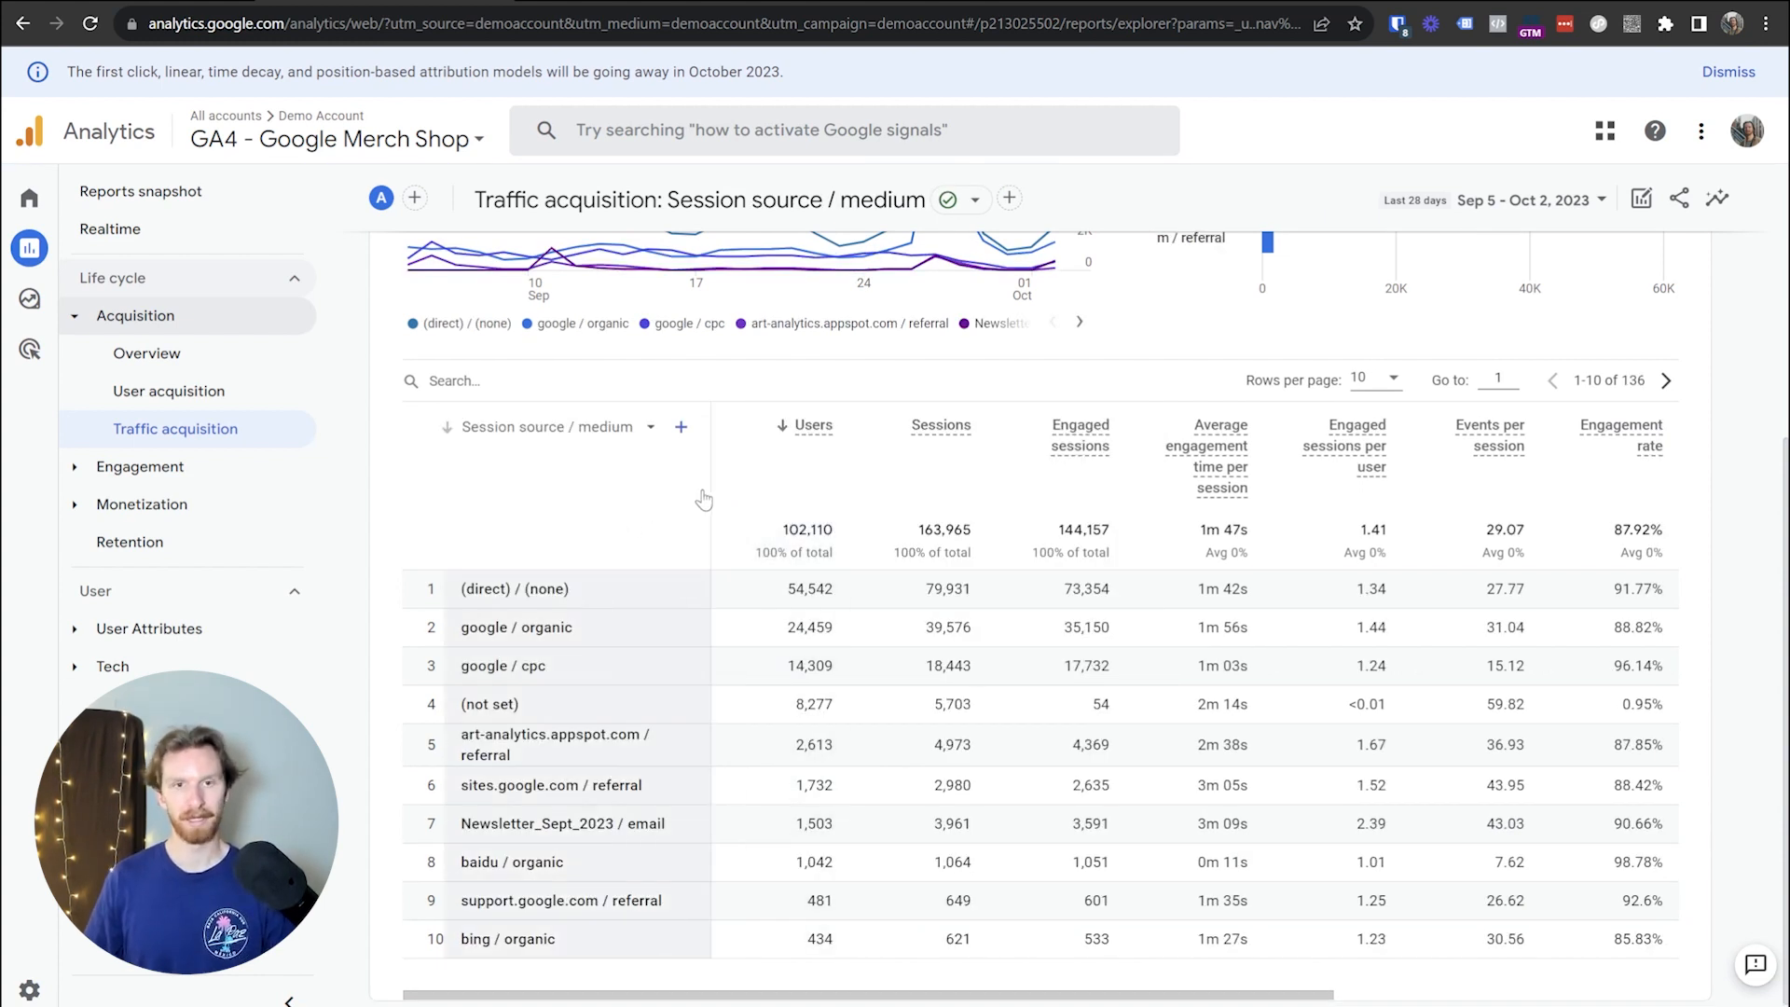
scroll(653, 532, down, 1)
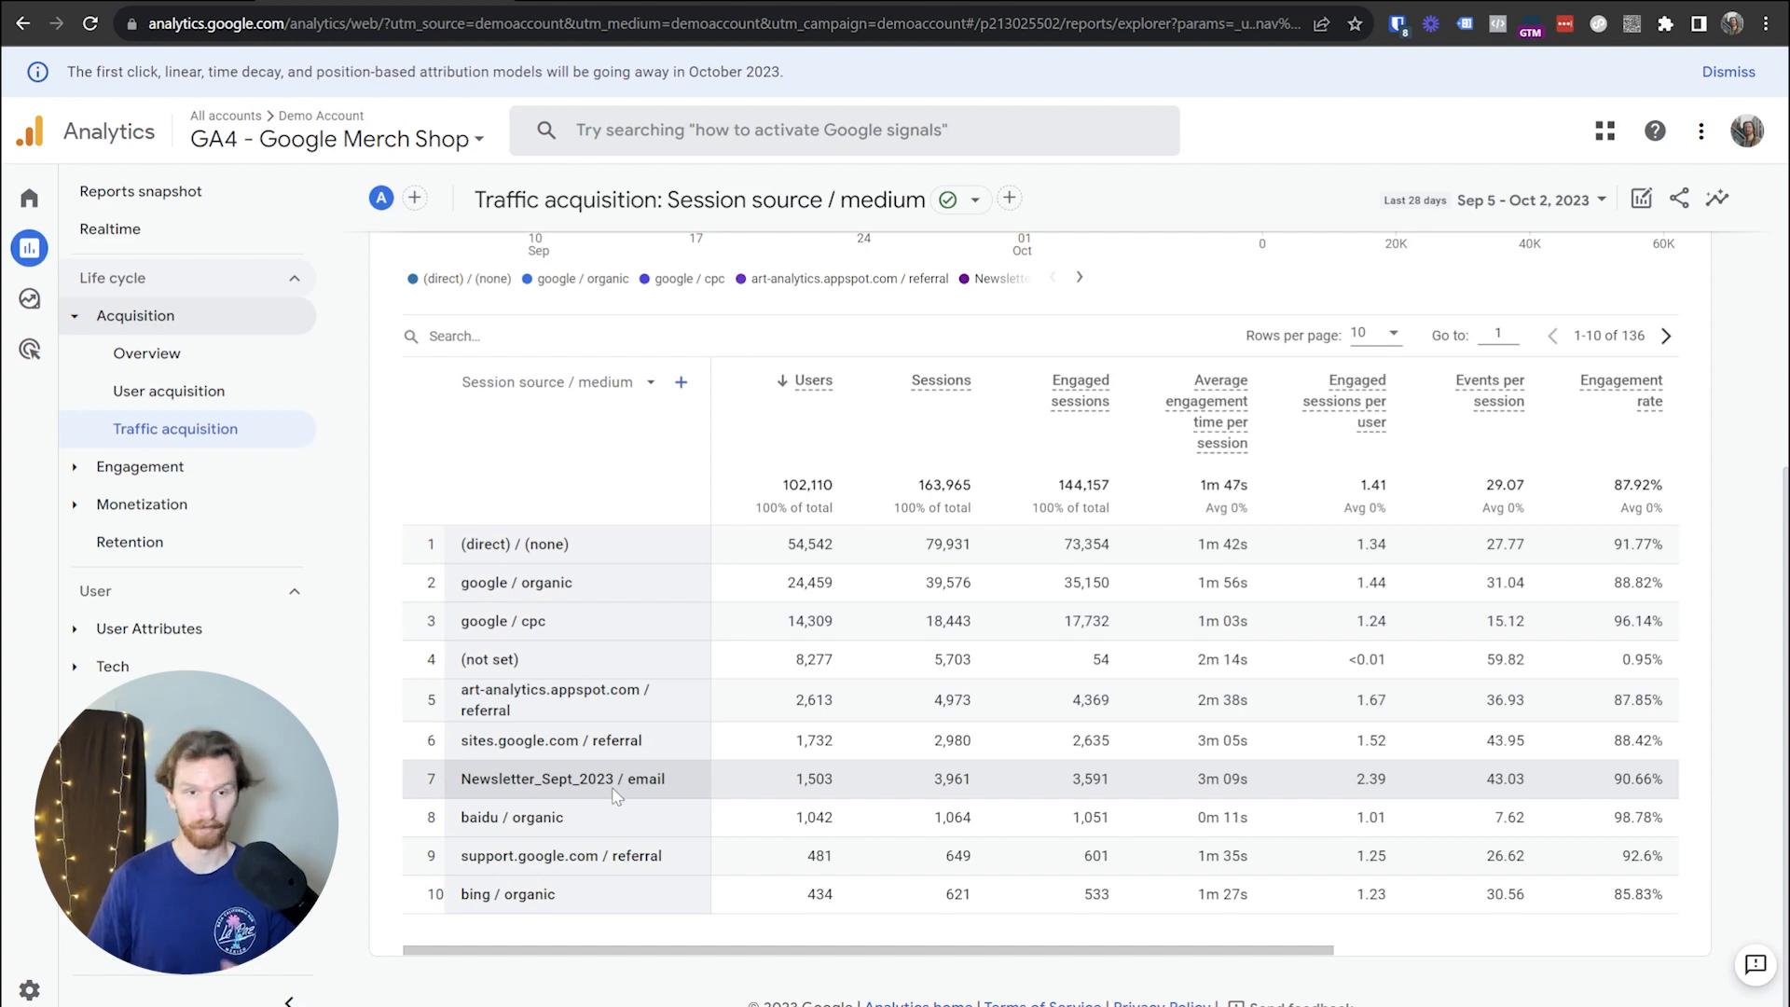
scroll(643, 770, up, 3)
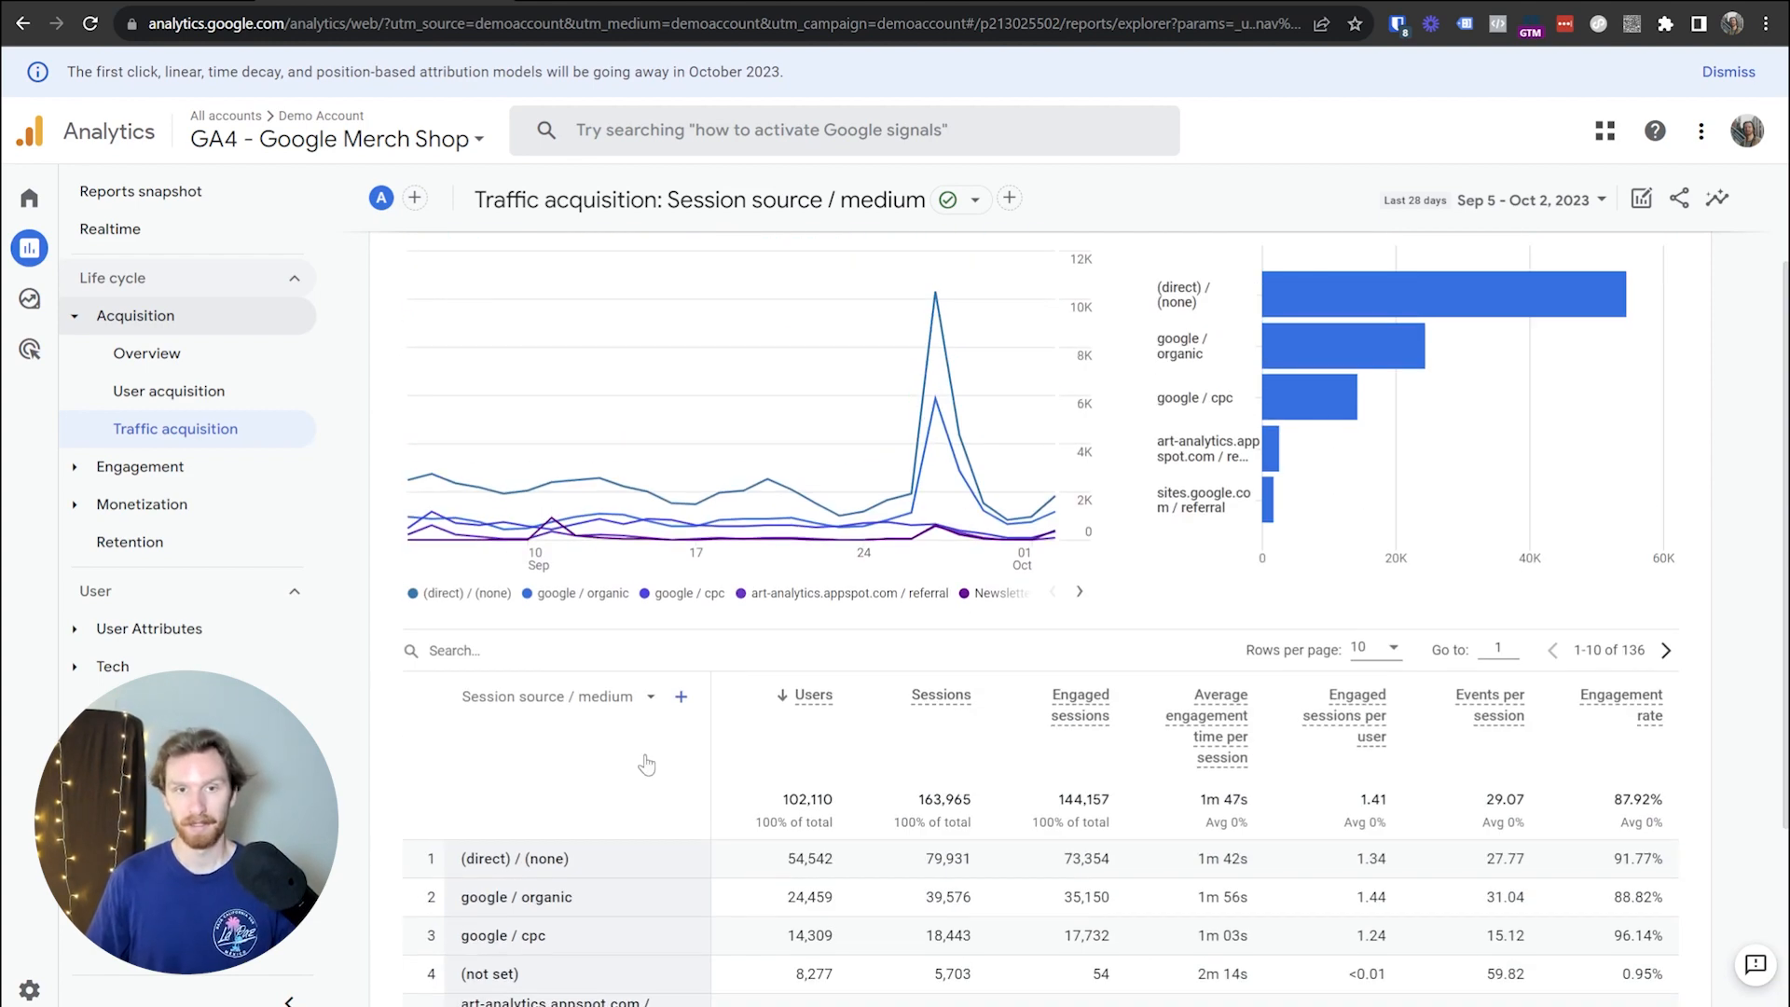
scroll(646, 764, down, 1)
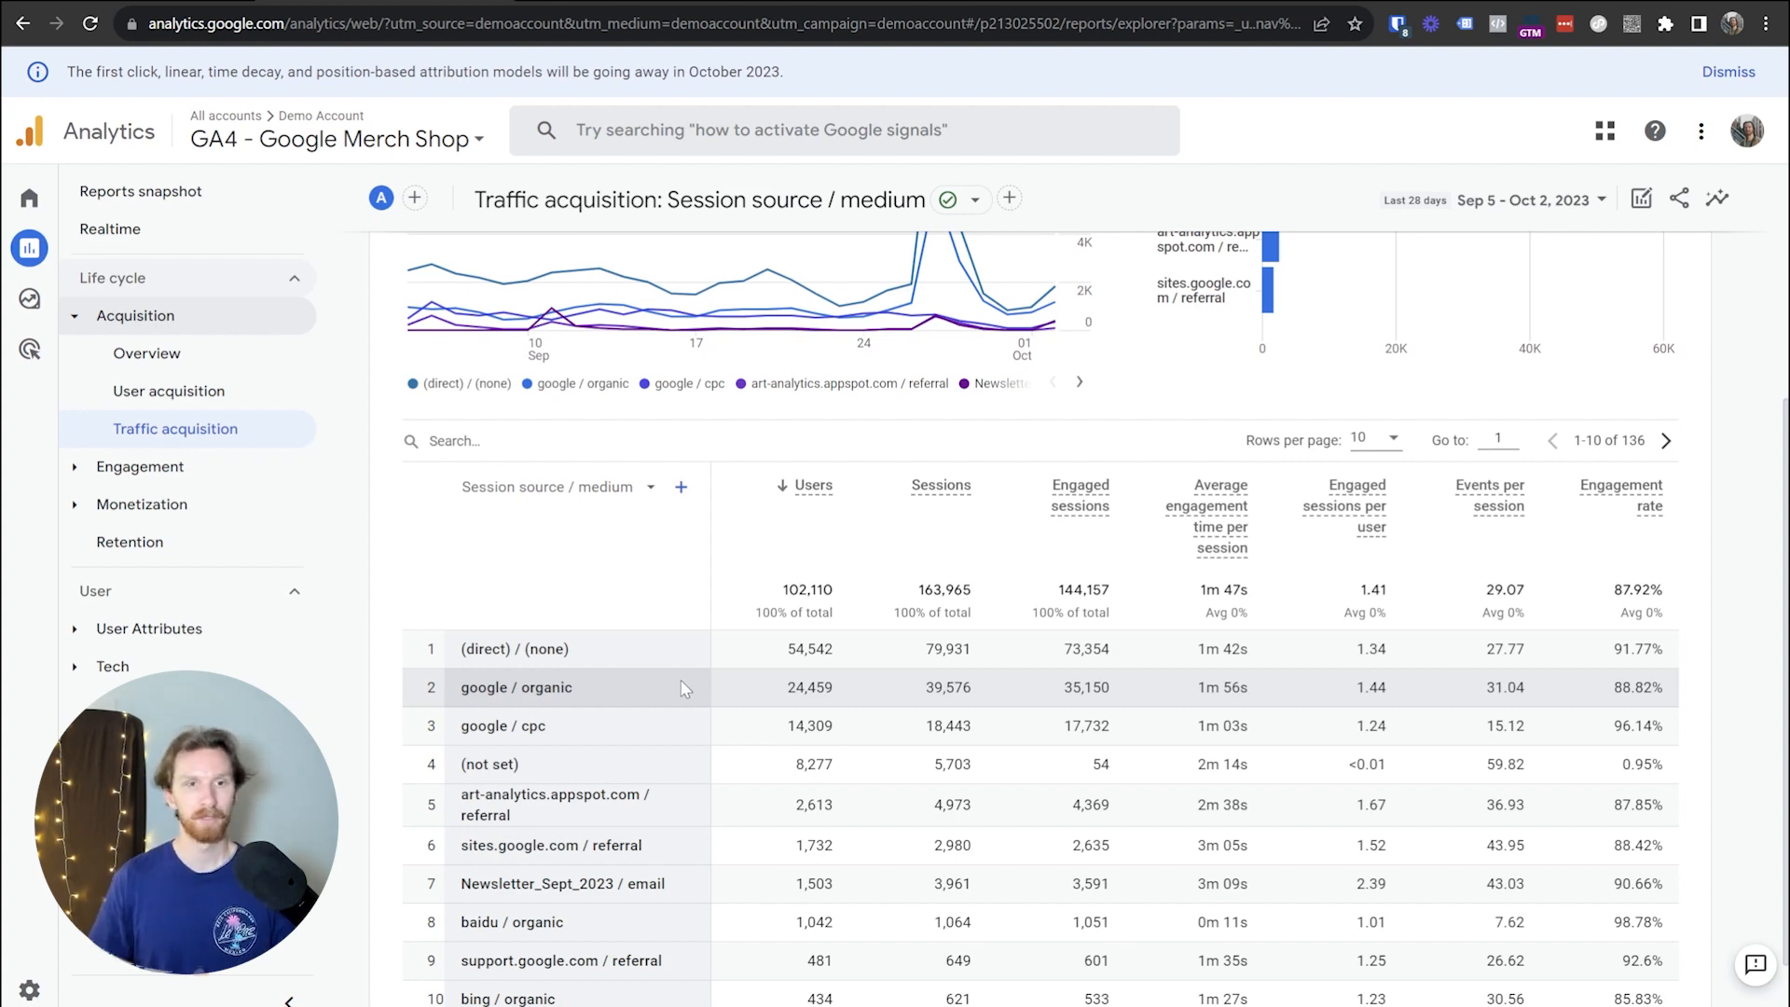
scroll(685, 689, down, 1)
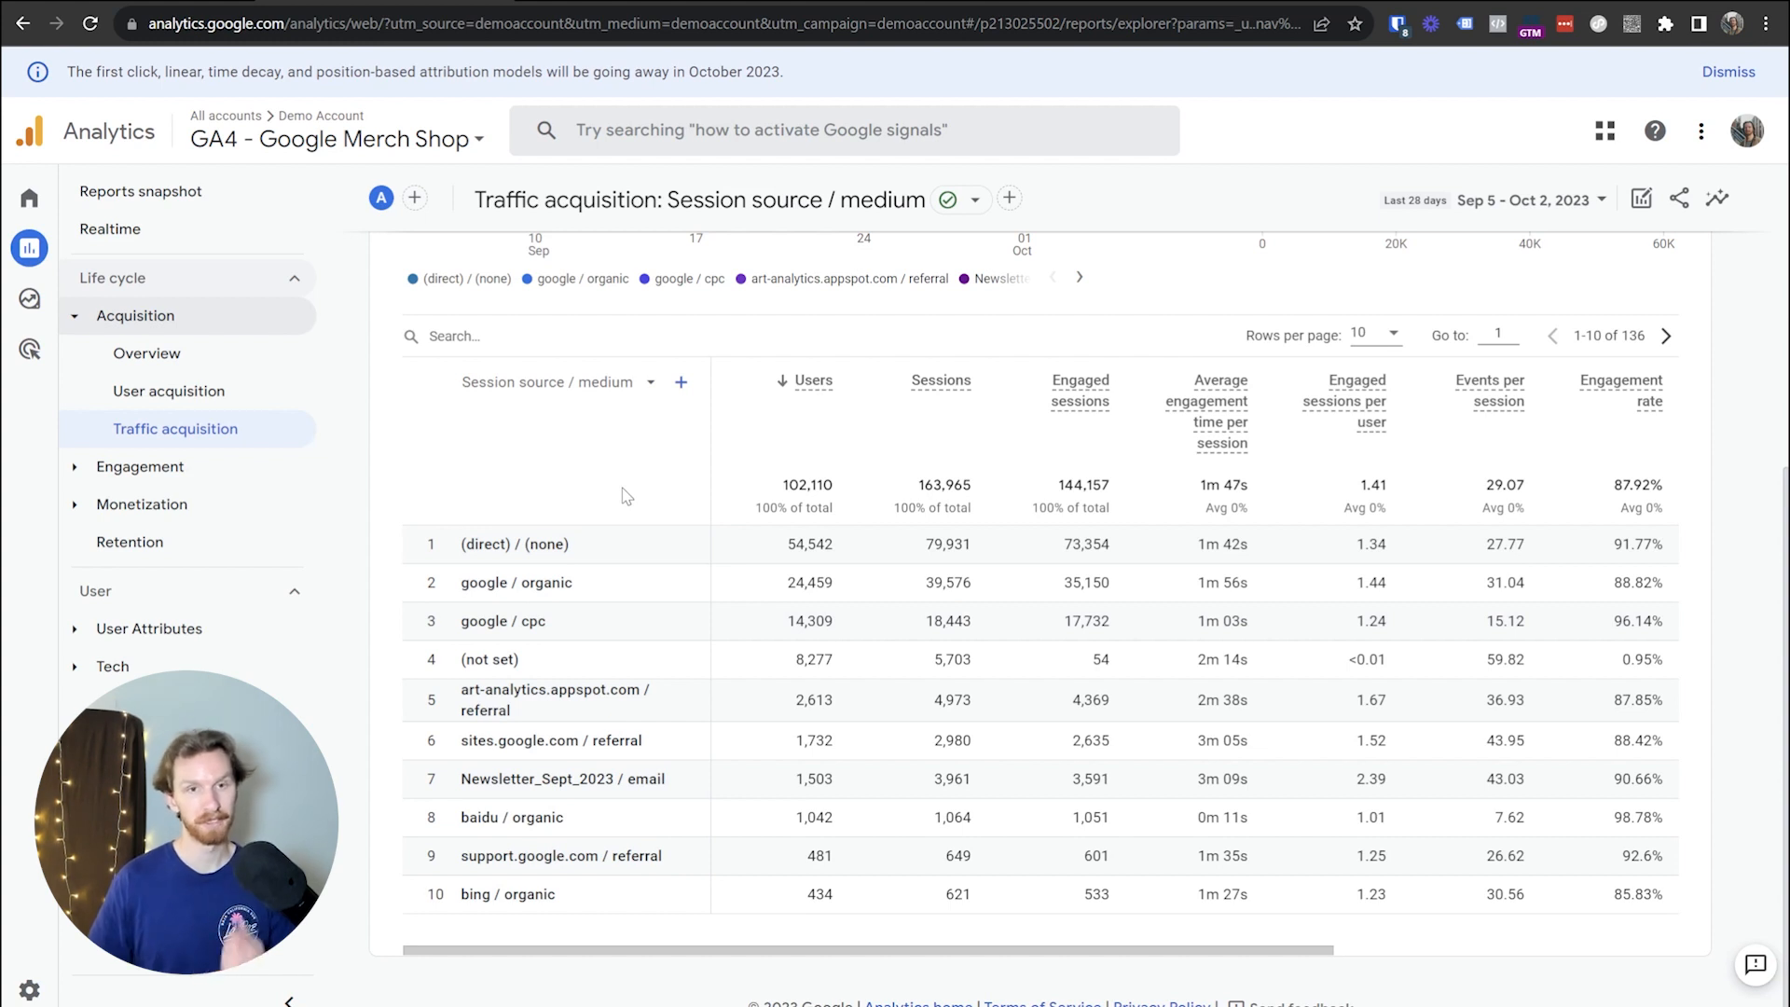
- Change the Traffic acquisition table's primary dimension to Session campaign and review the campaign rows
click(650, 382)
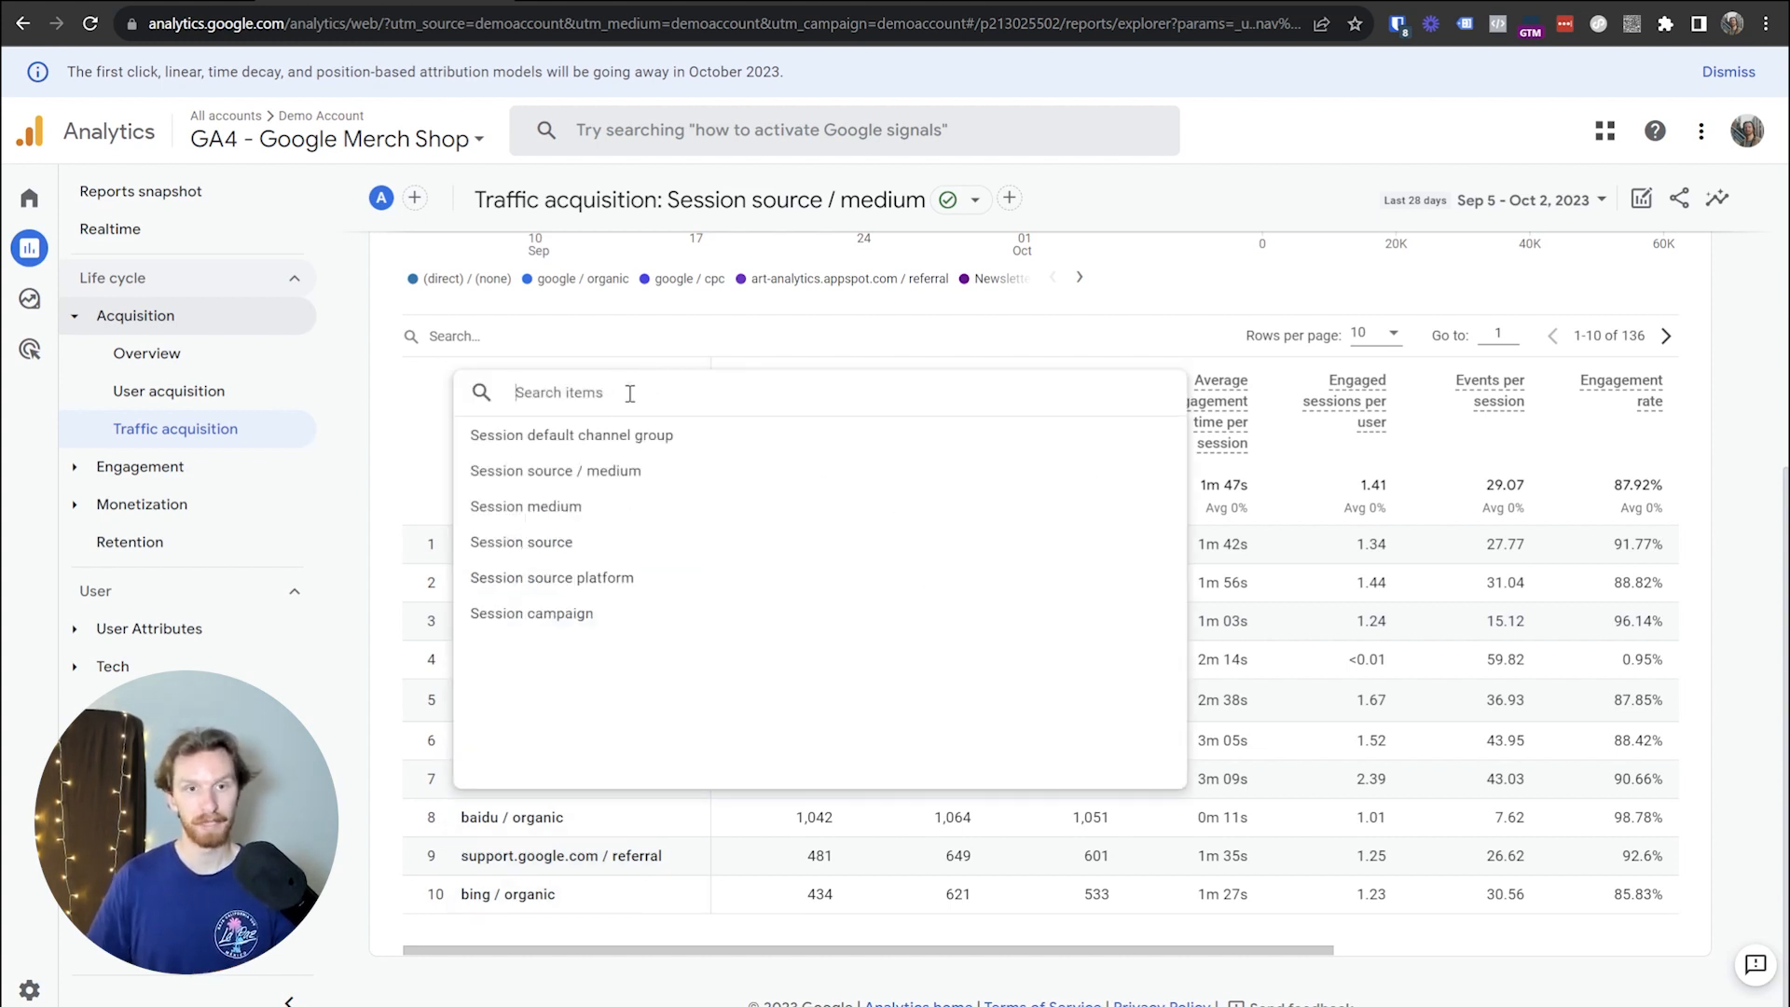
click(559, 613)
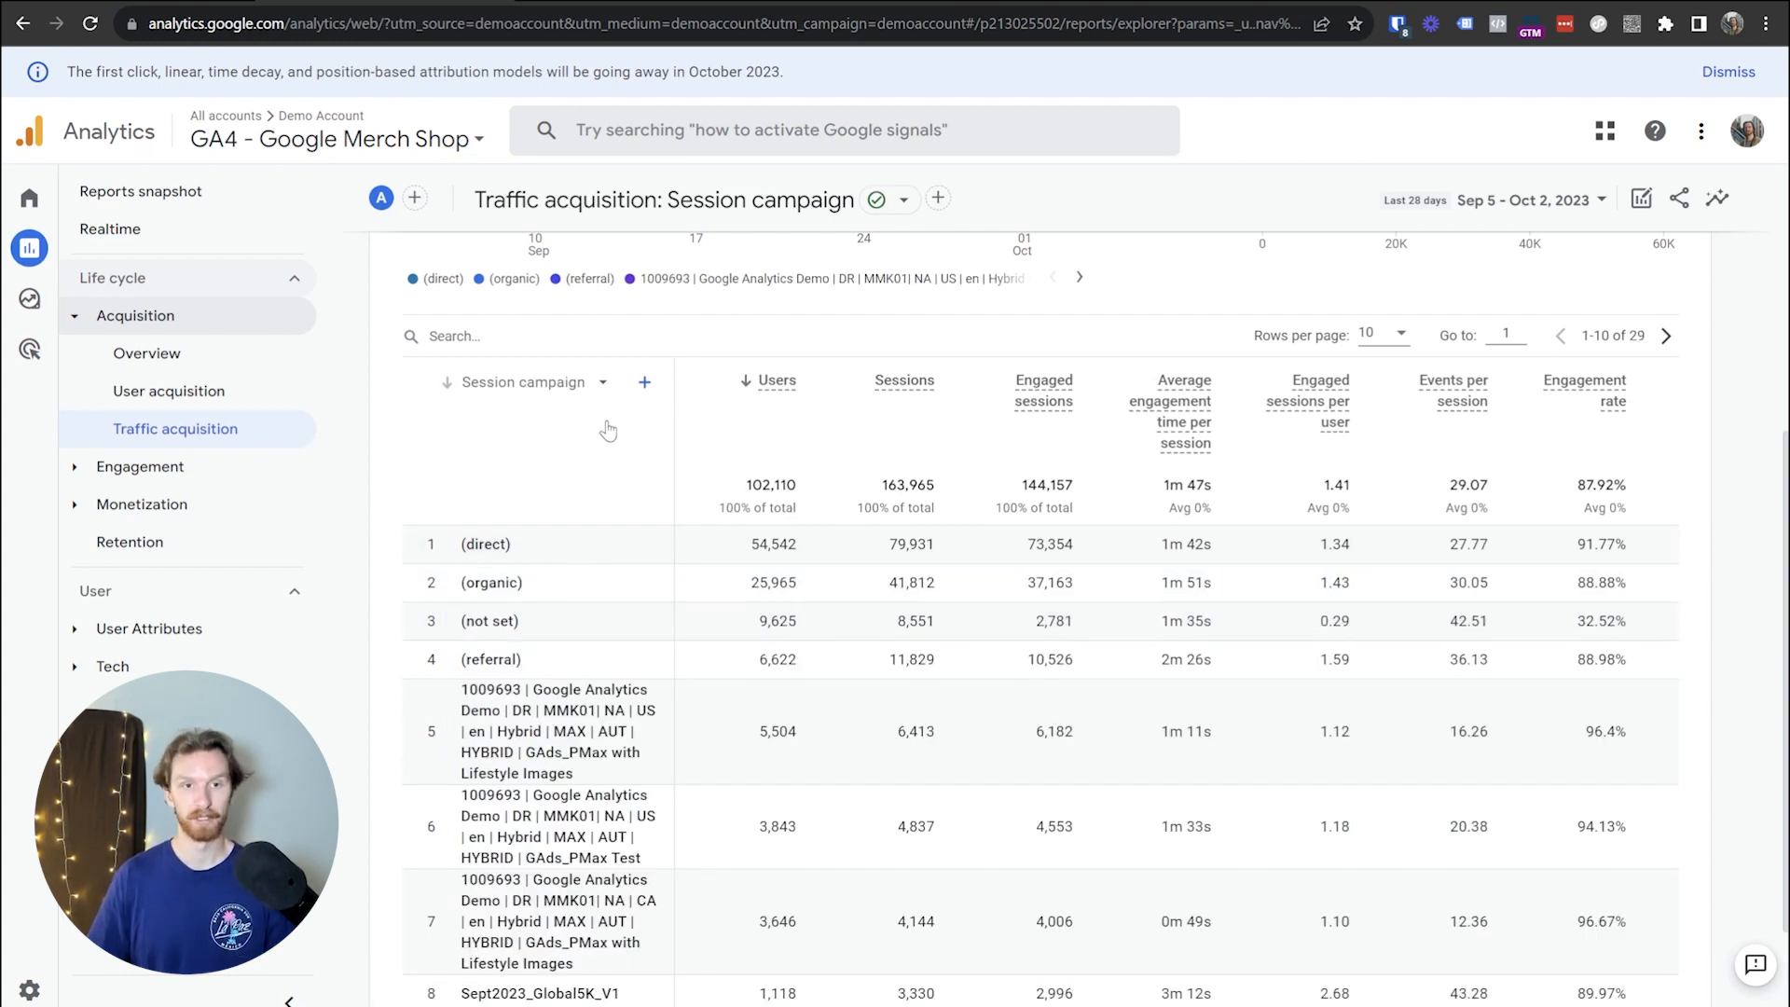
scroll(608, 431, down, 2)
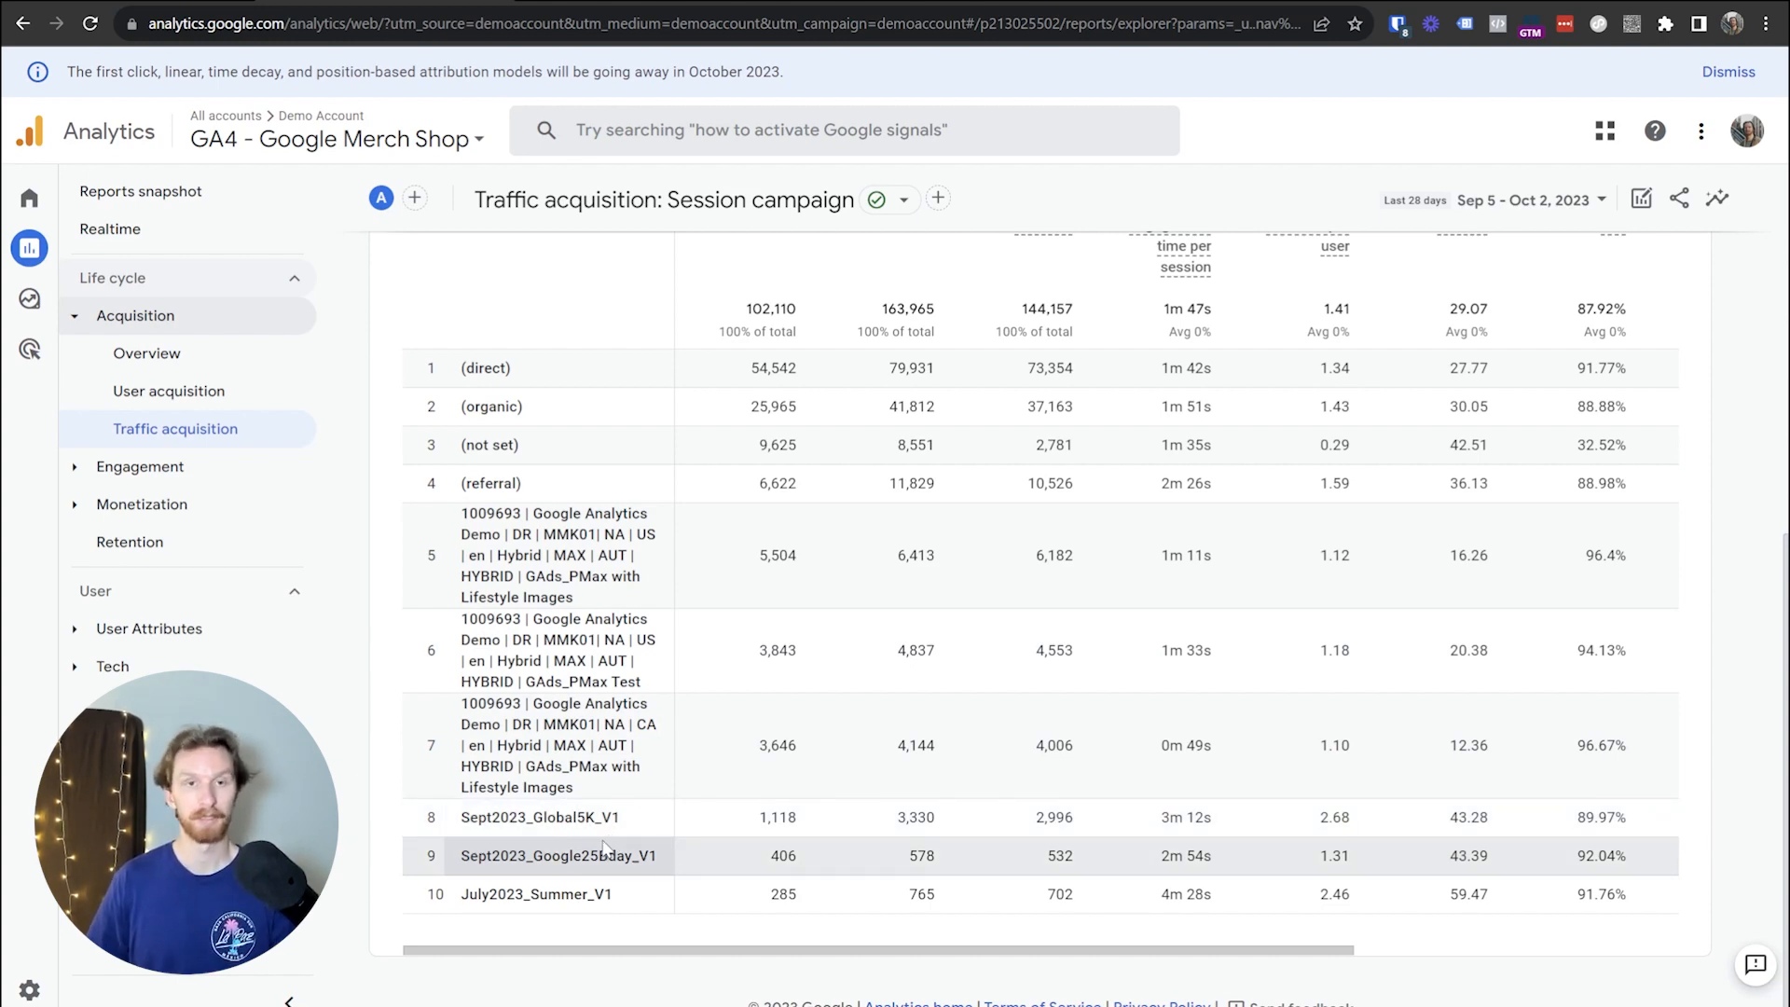
scroll(652, 578, up, 7)
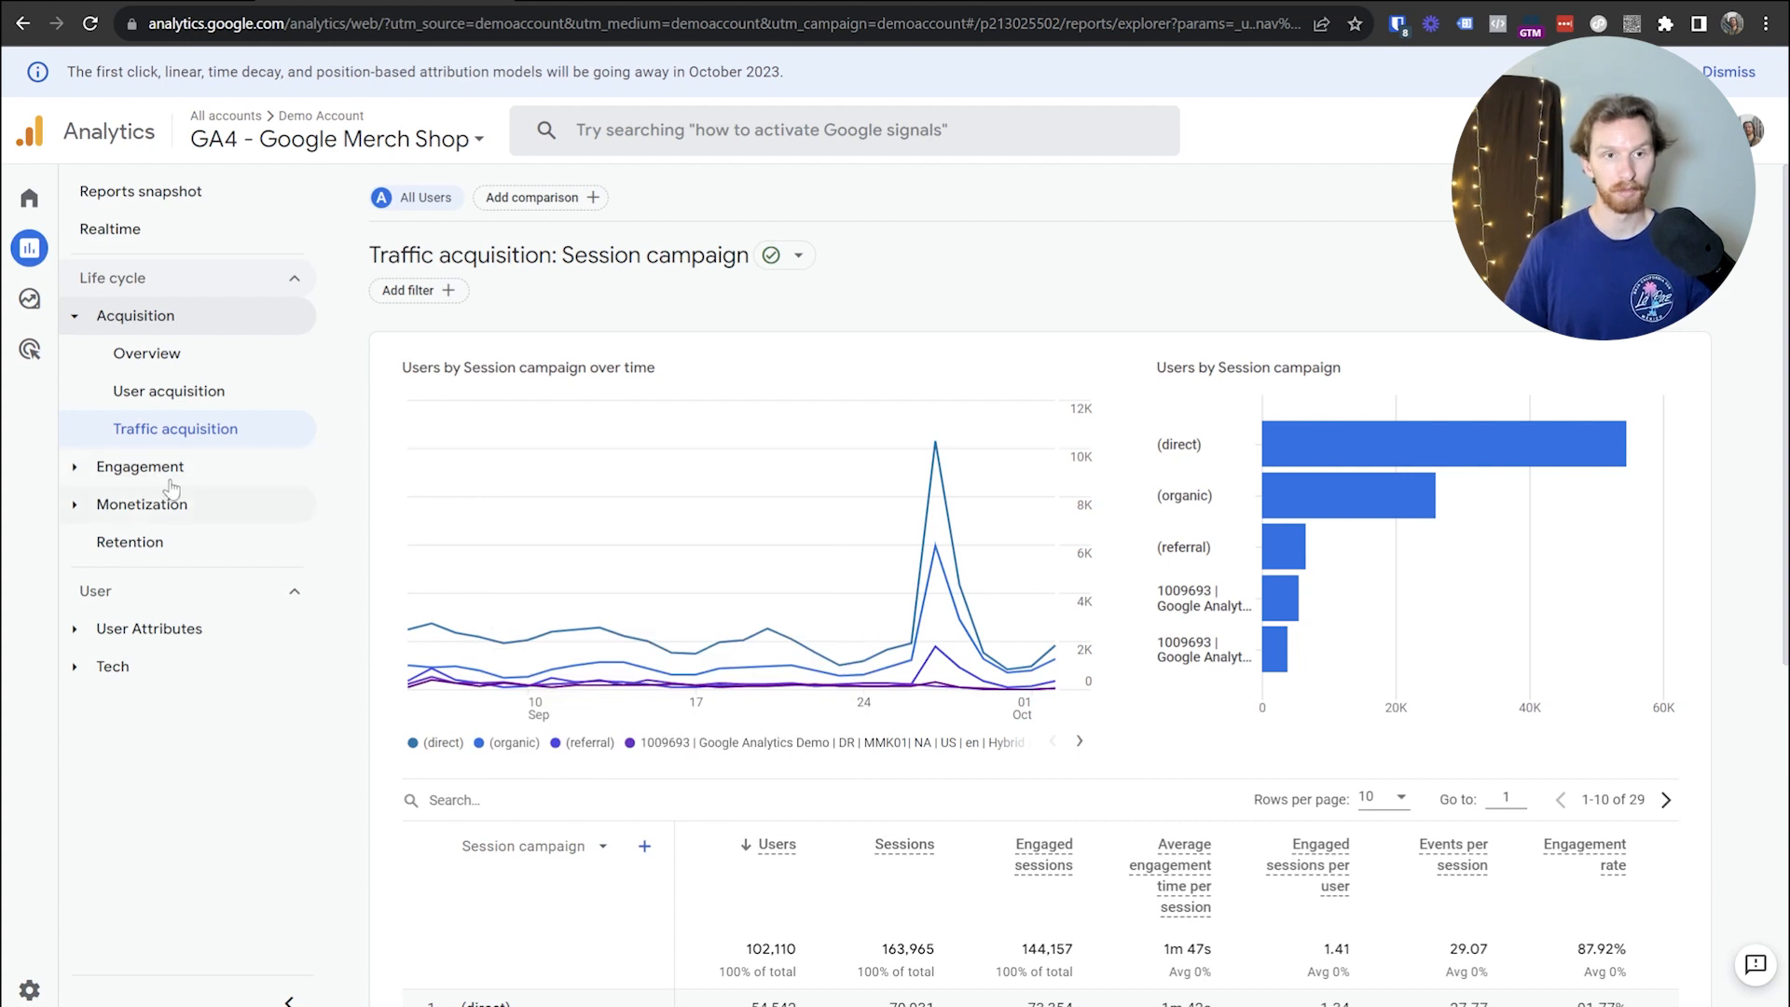
- Open the Events report under Engagement and filter its table by "purchase"
click(103, 474)
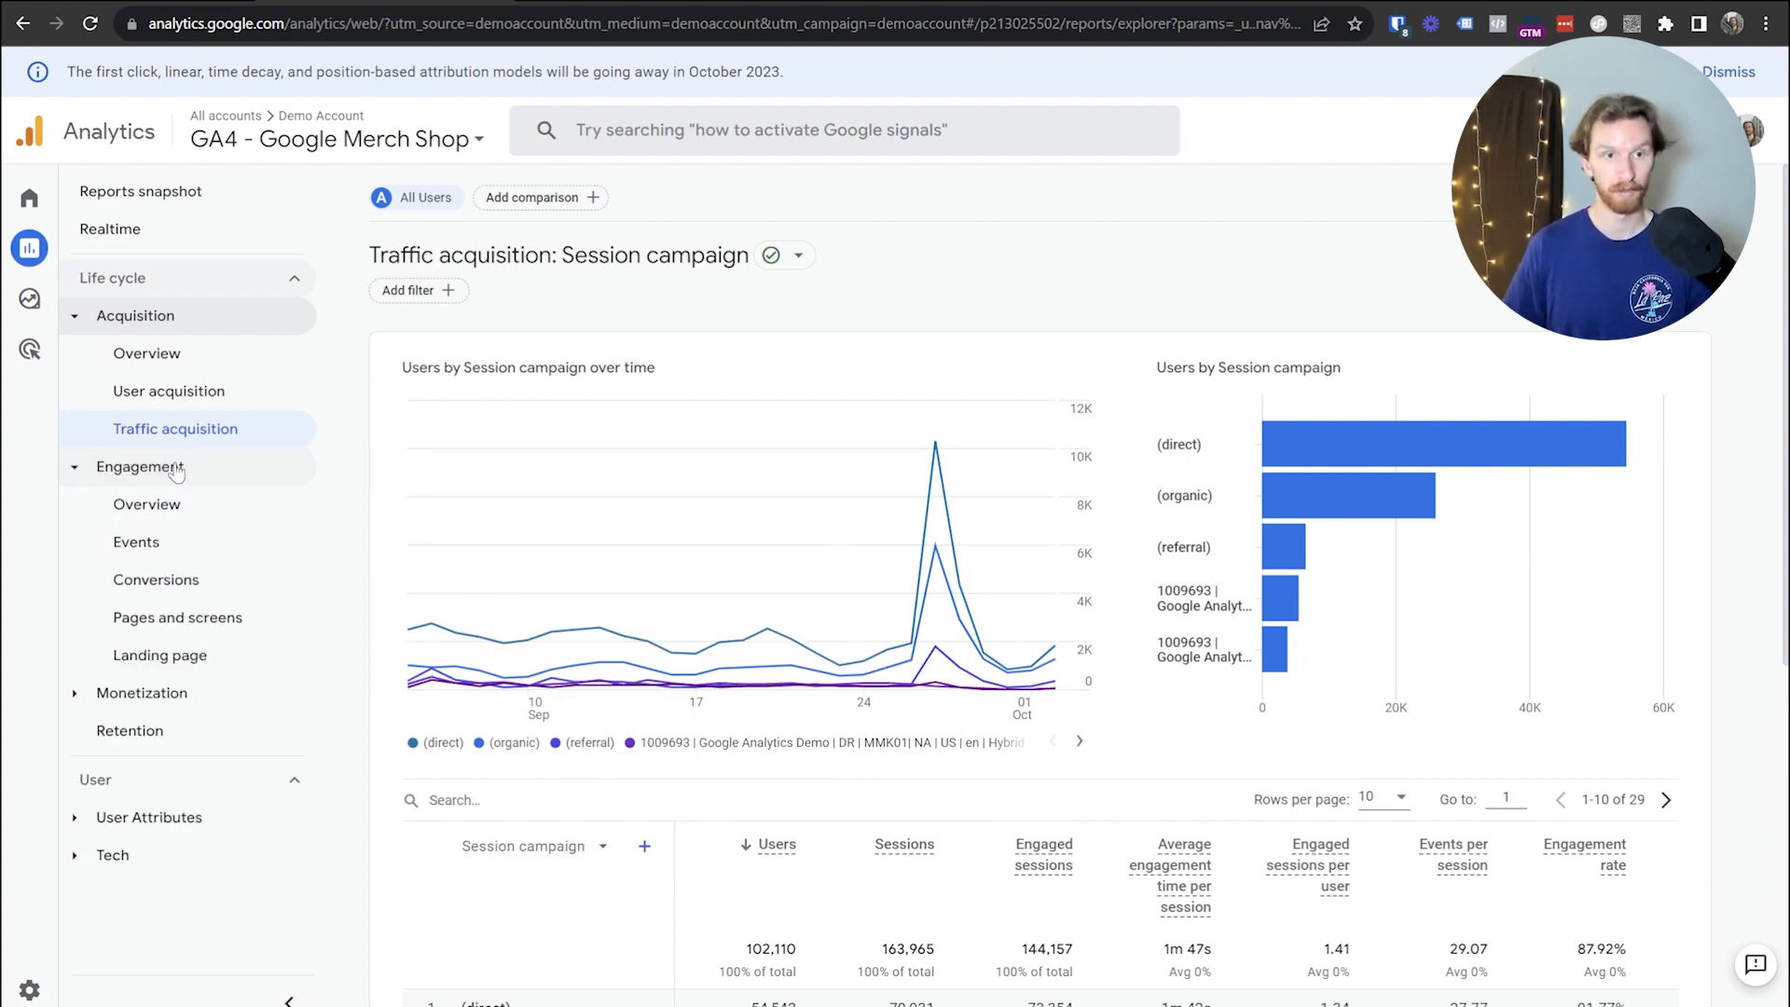
click(133, 551)
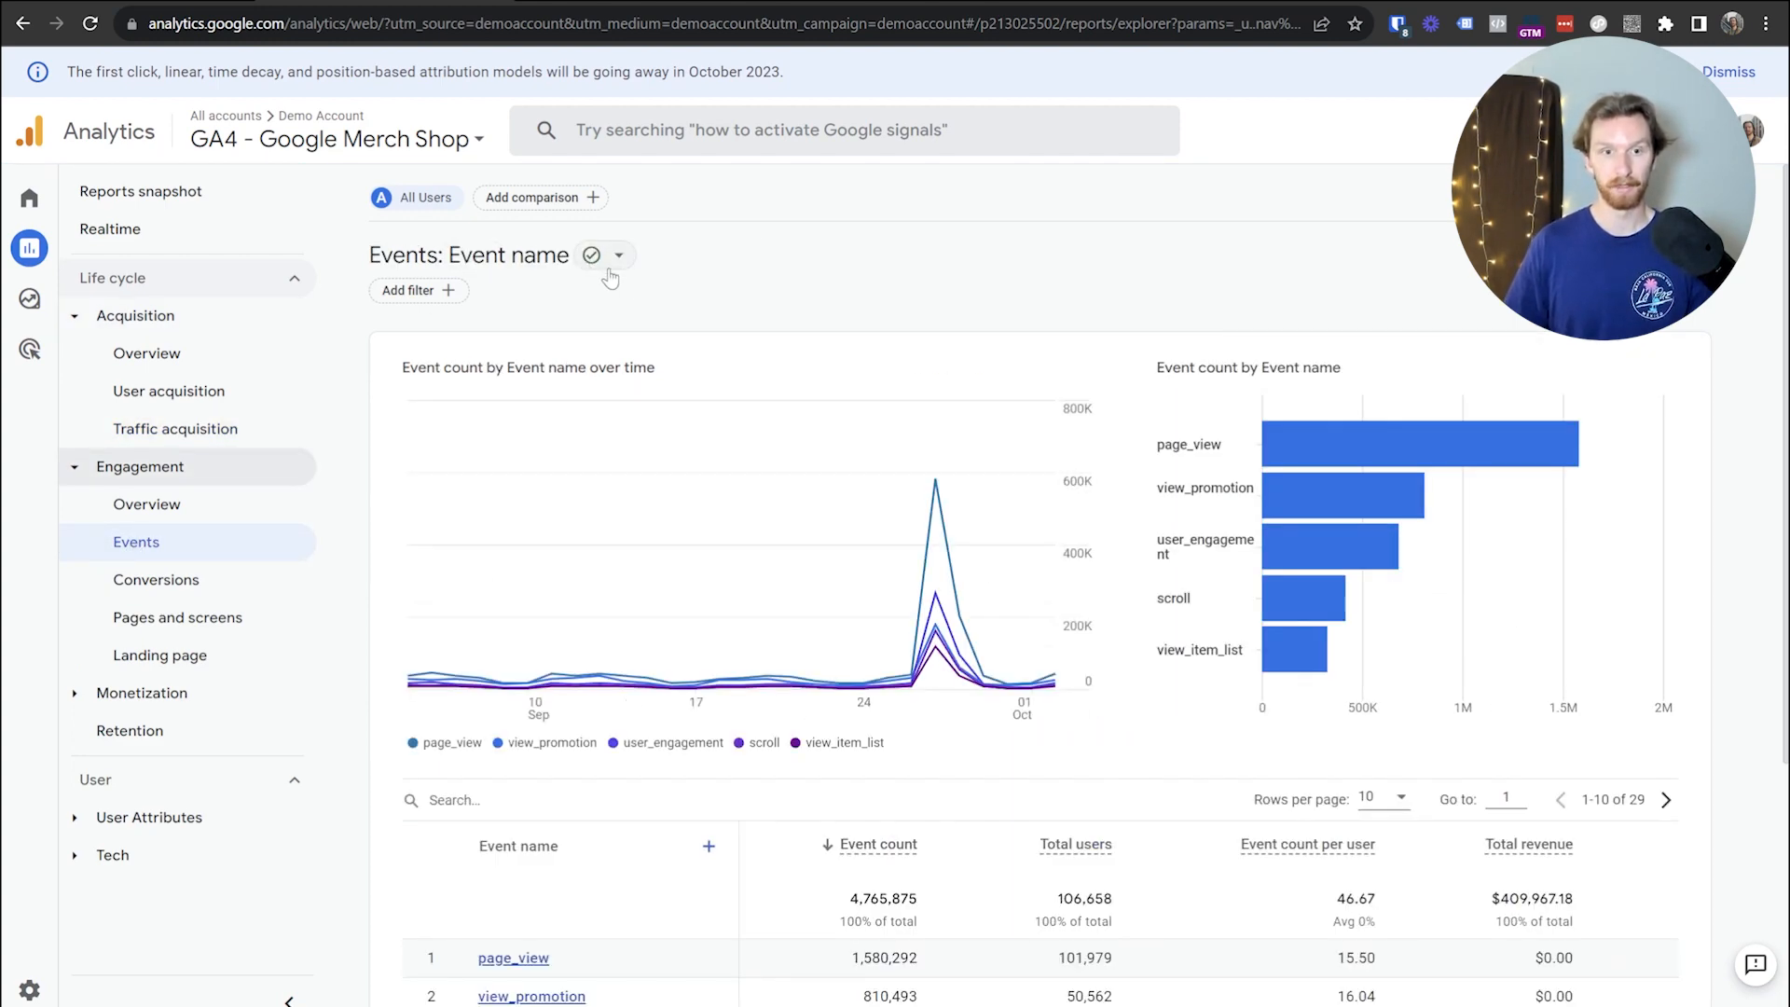
scroll(629, 811, down, 4)
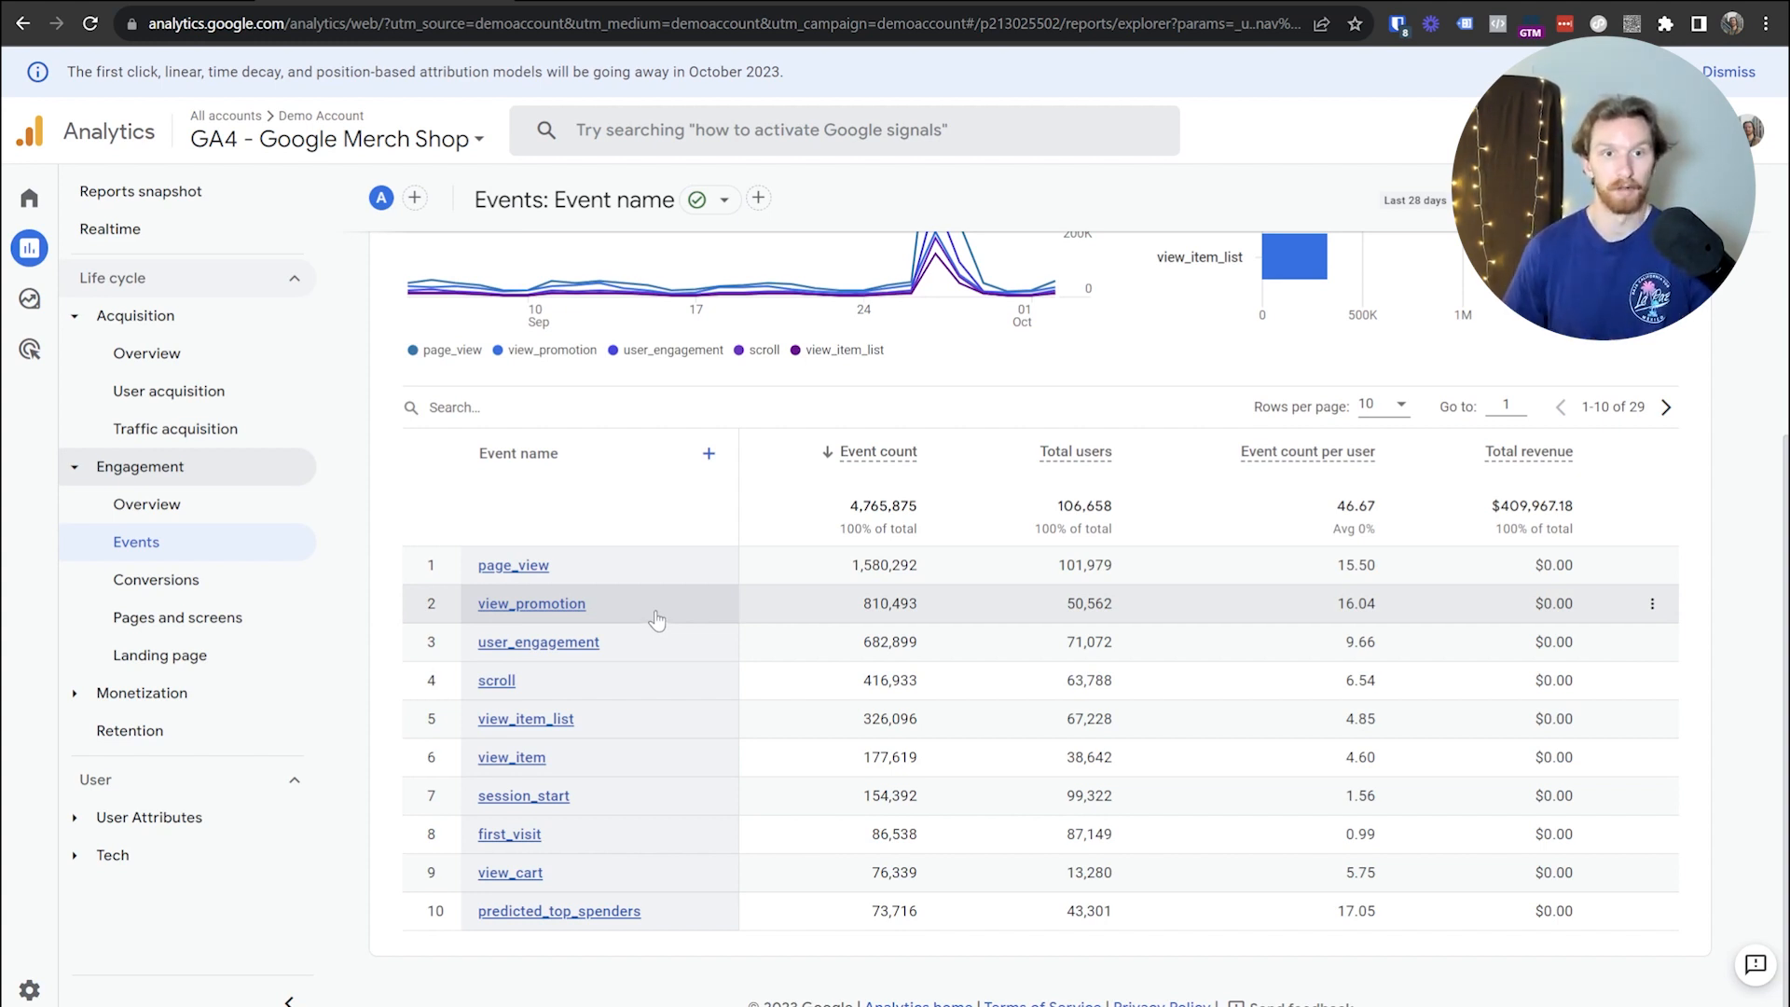
click(484, 411)
text(purchase)
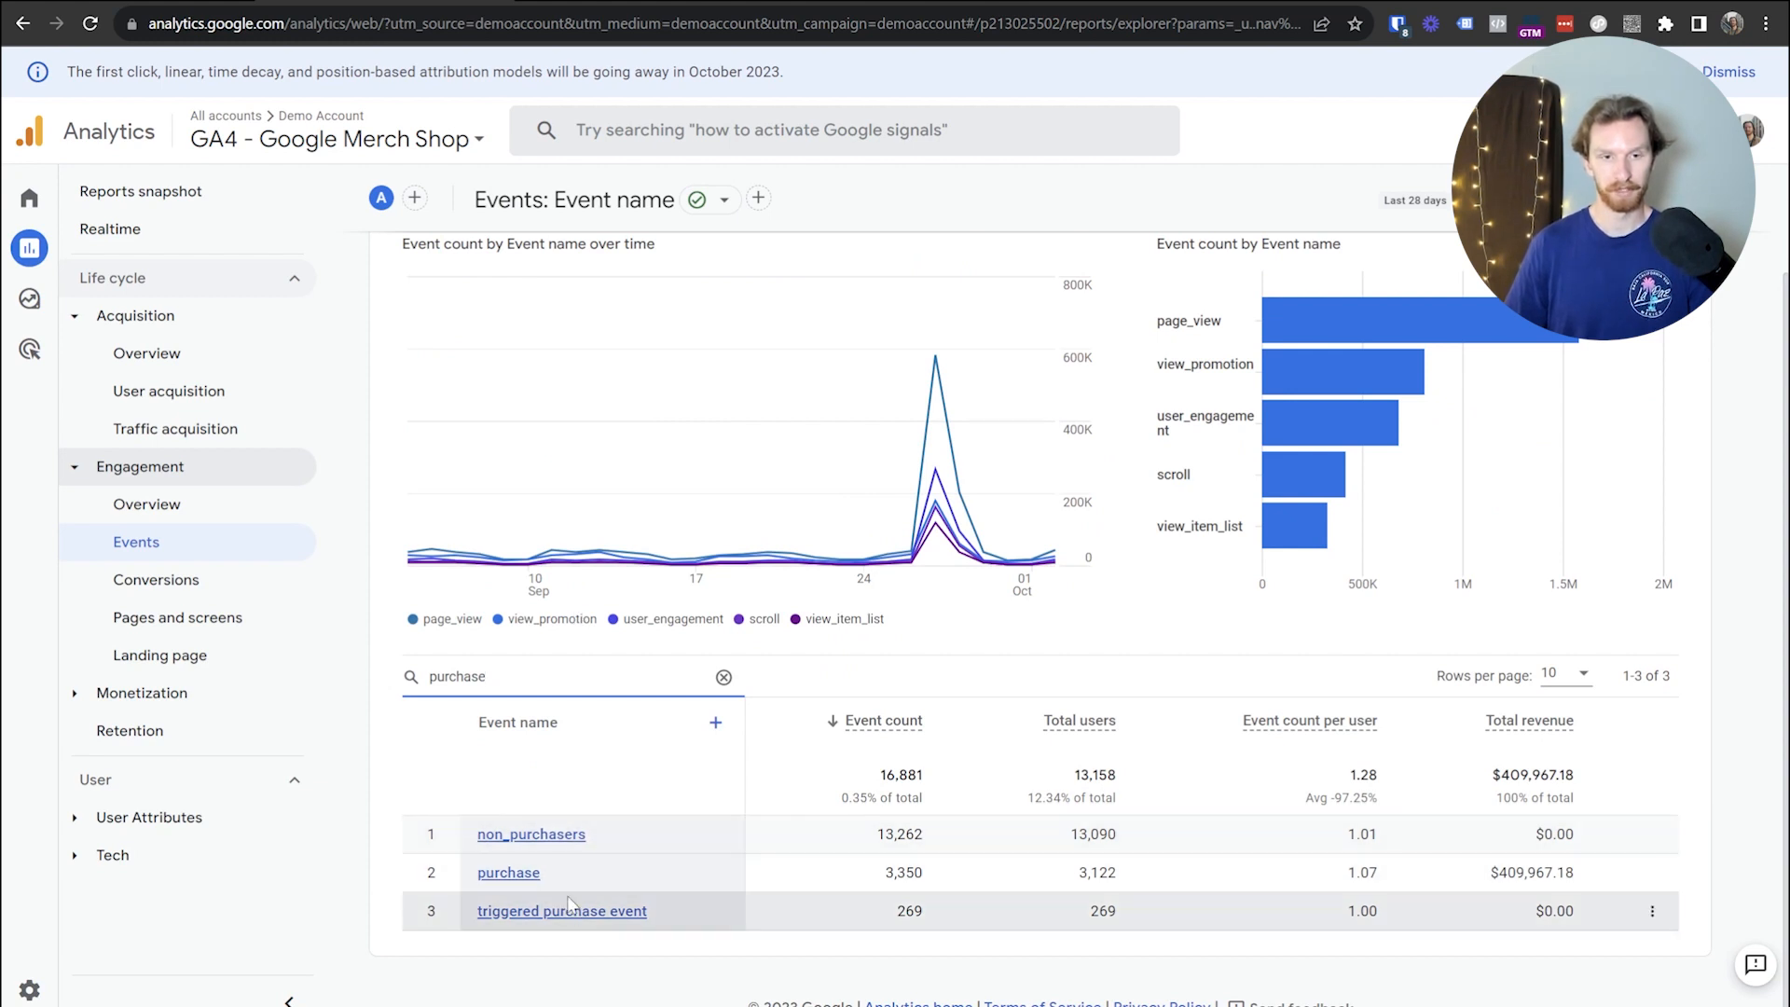
- Add the traffic source dimension Session source / medium as a secondary dimension to the filtered events table
click(715, 723)
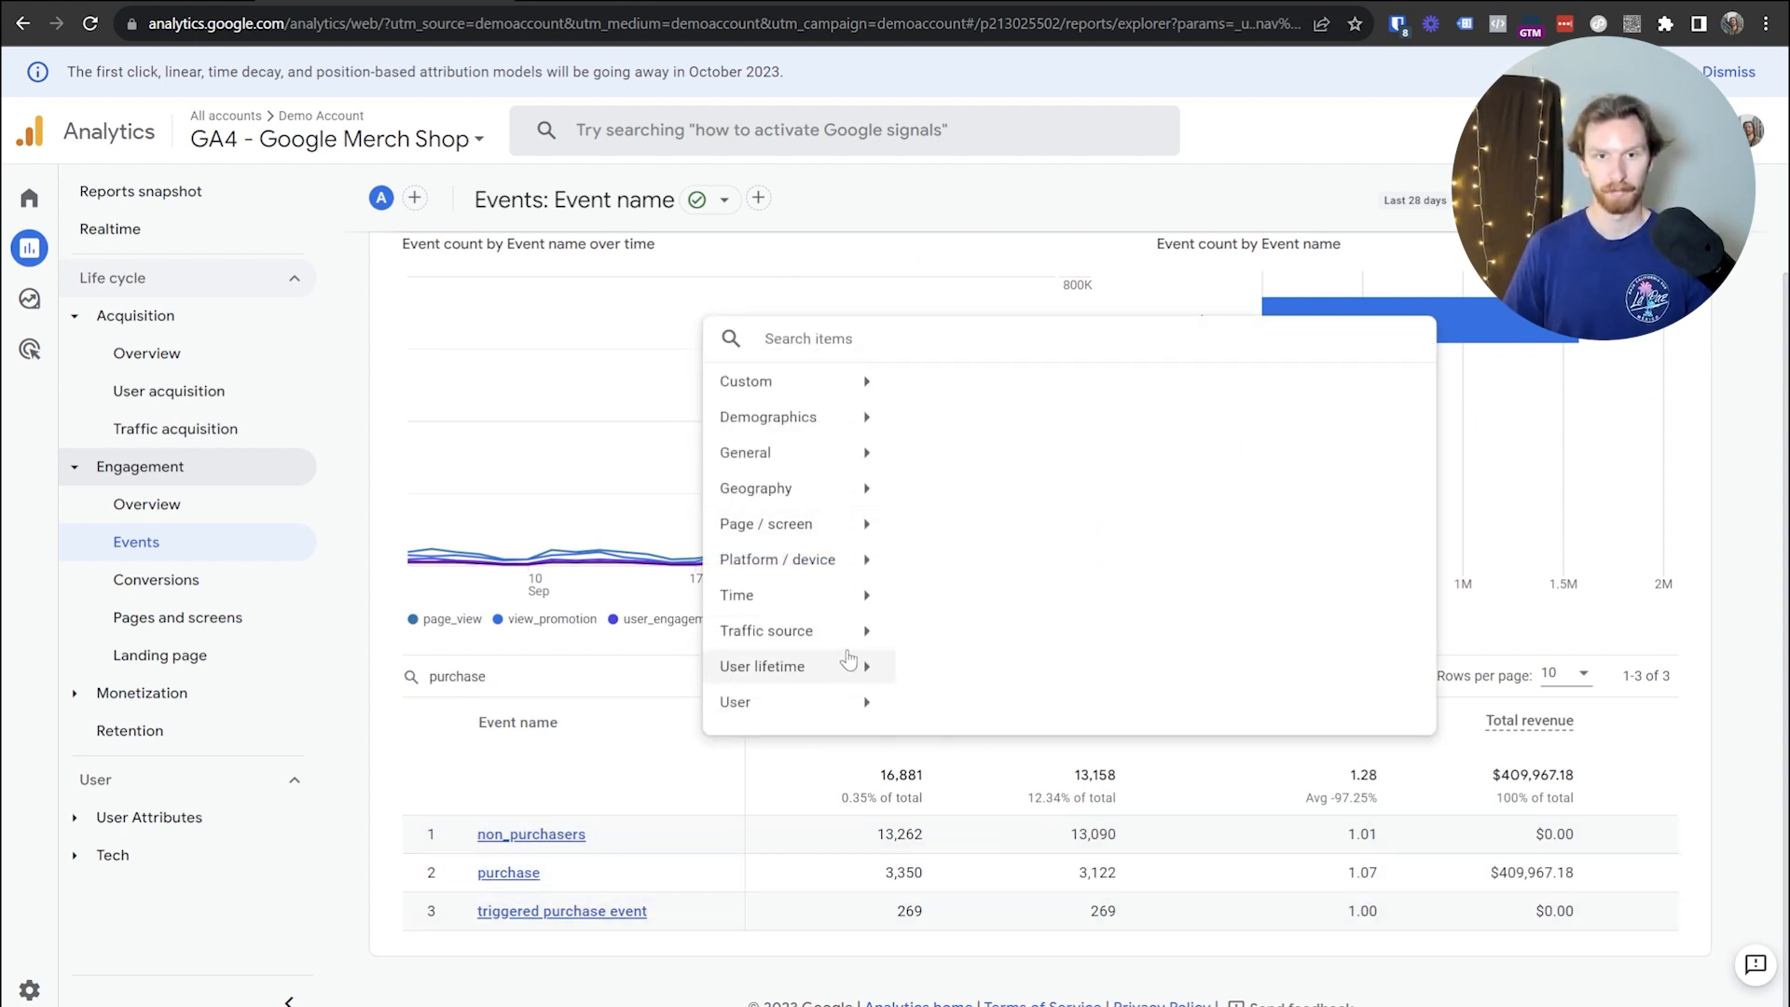
click(859, 630)
scroll(996, 601, down, 4)
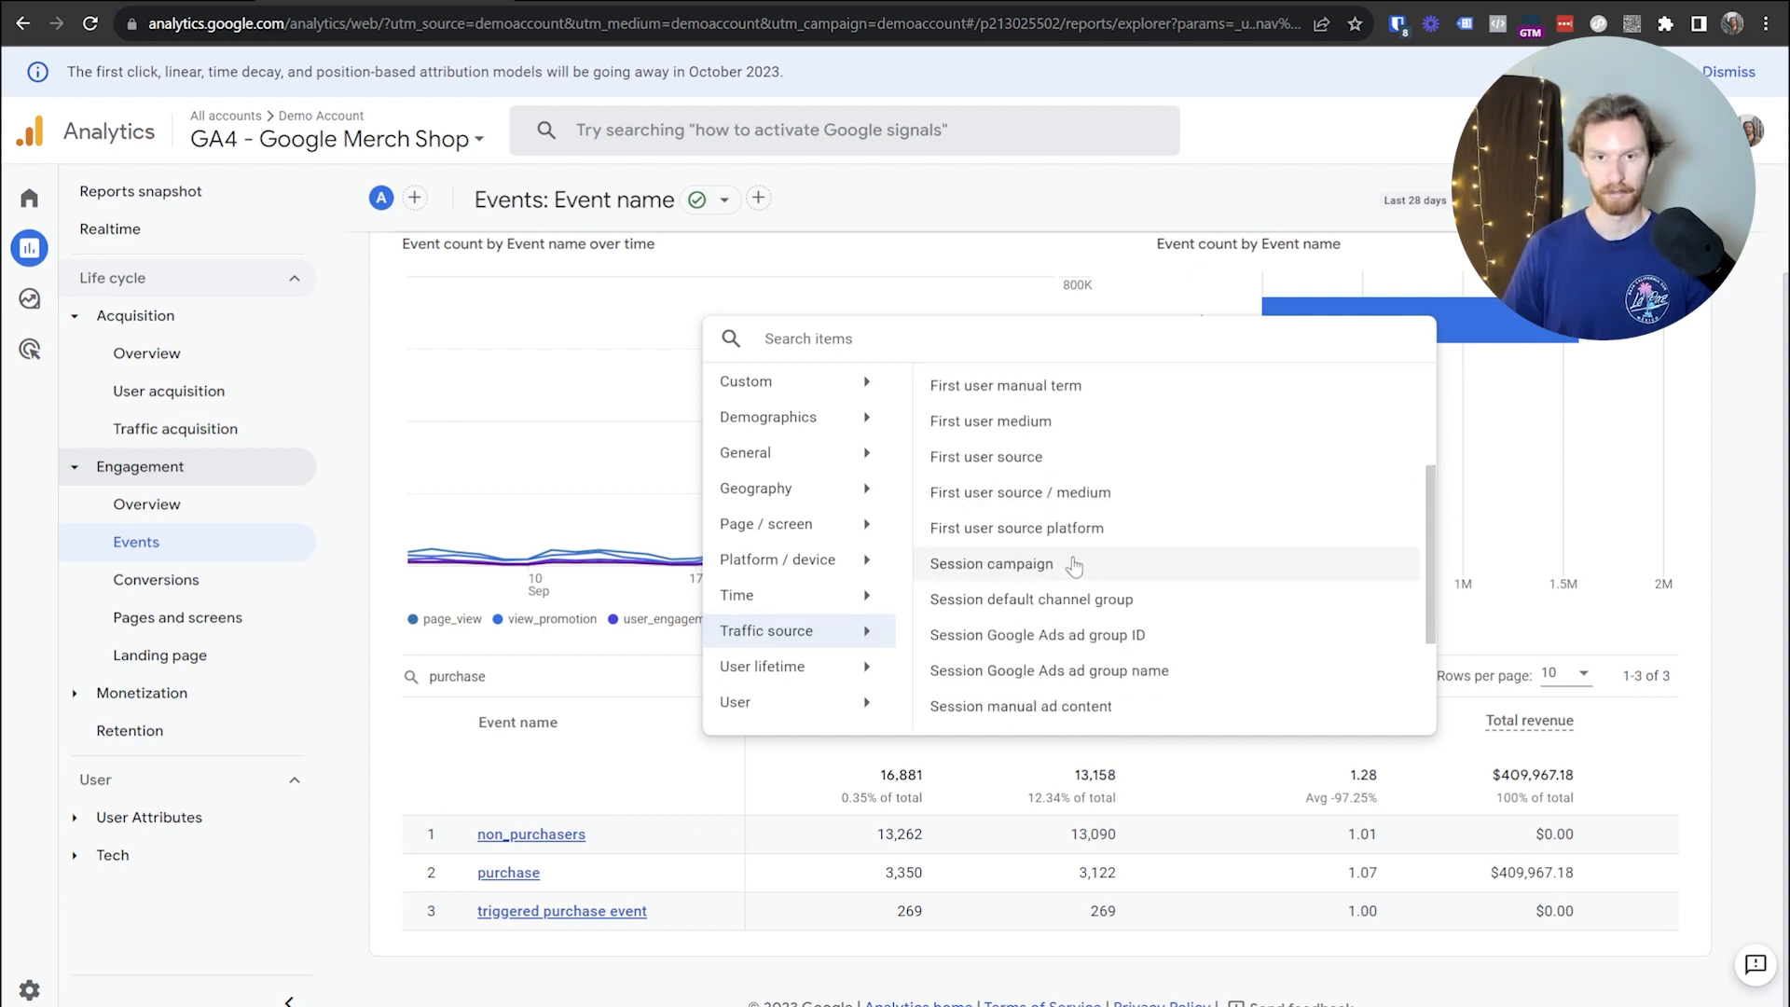
click(1086, 679)
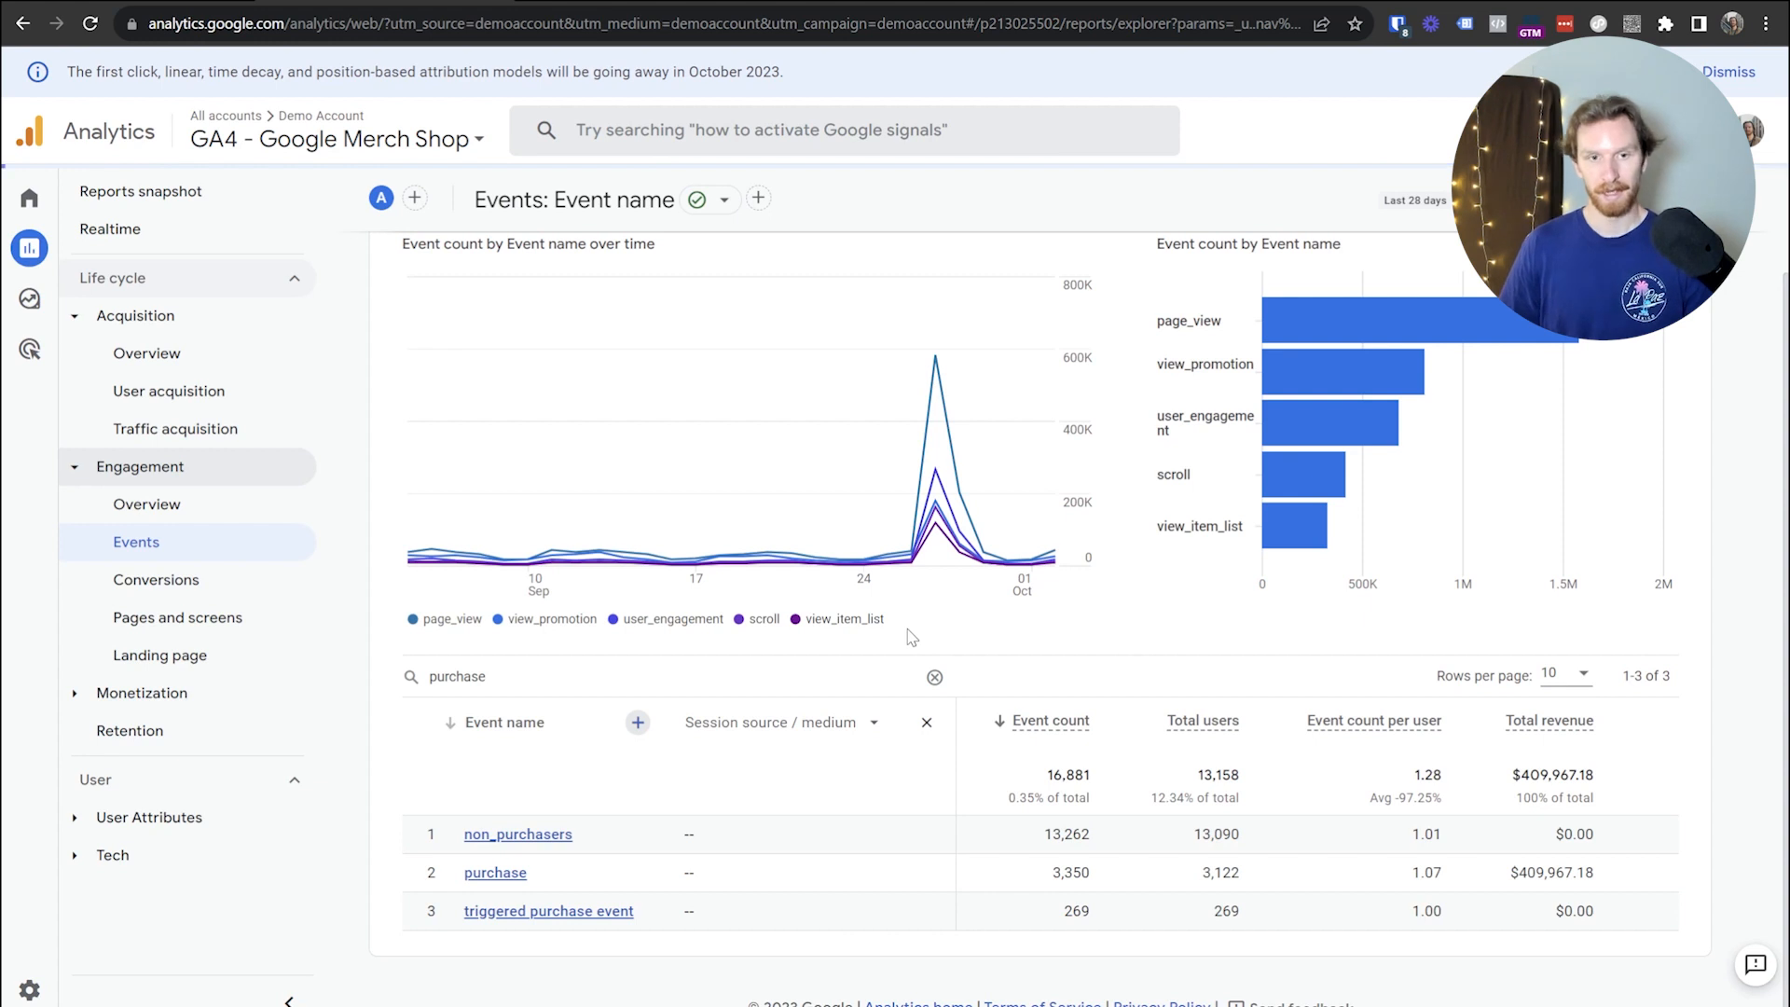
scroll(693, 640, down, 2)
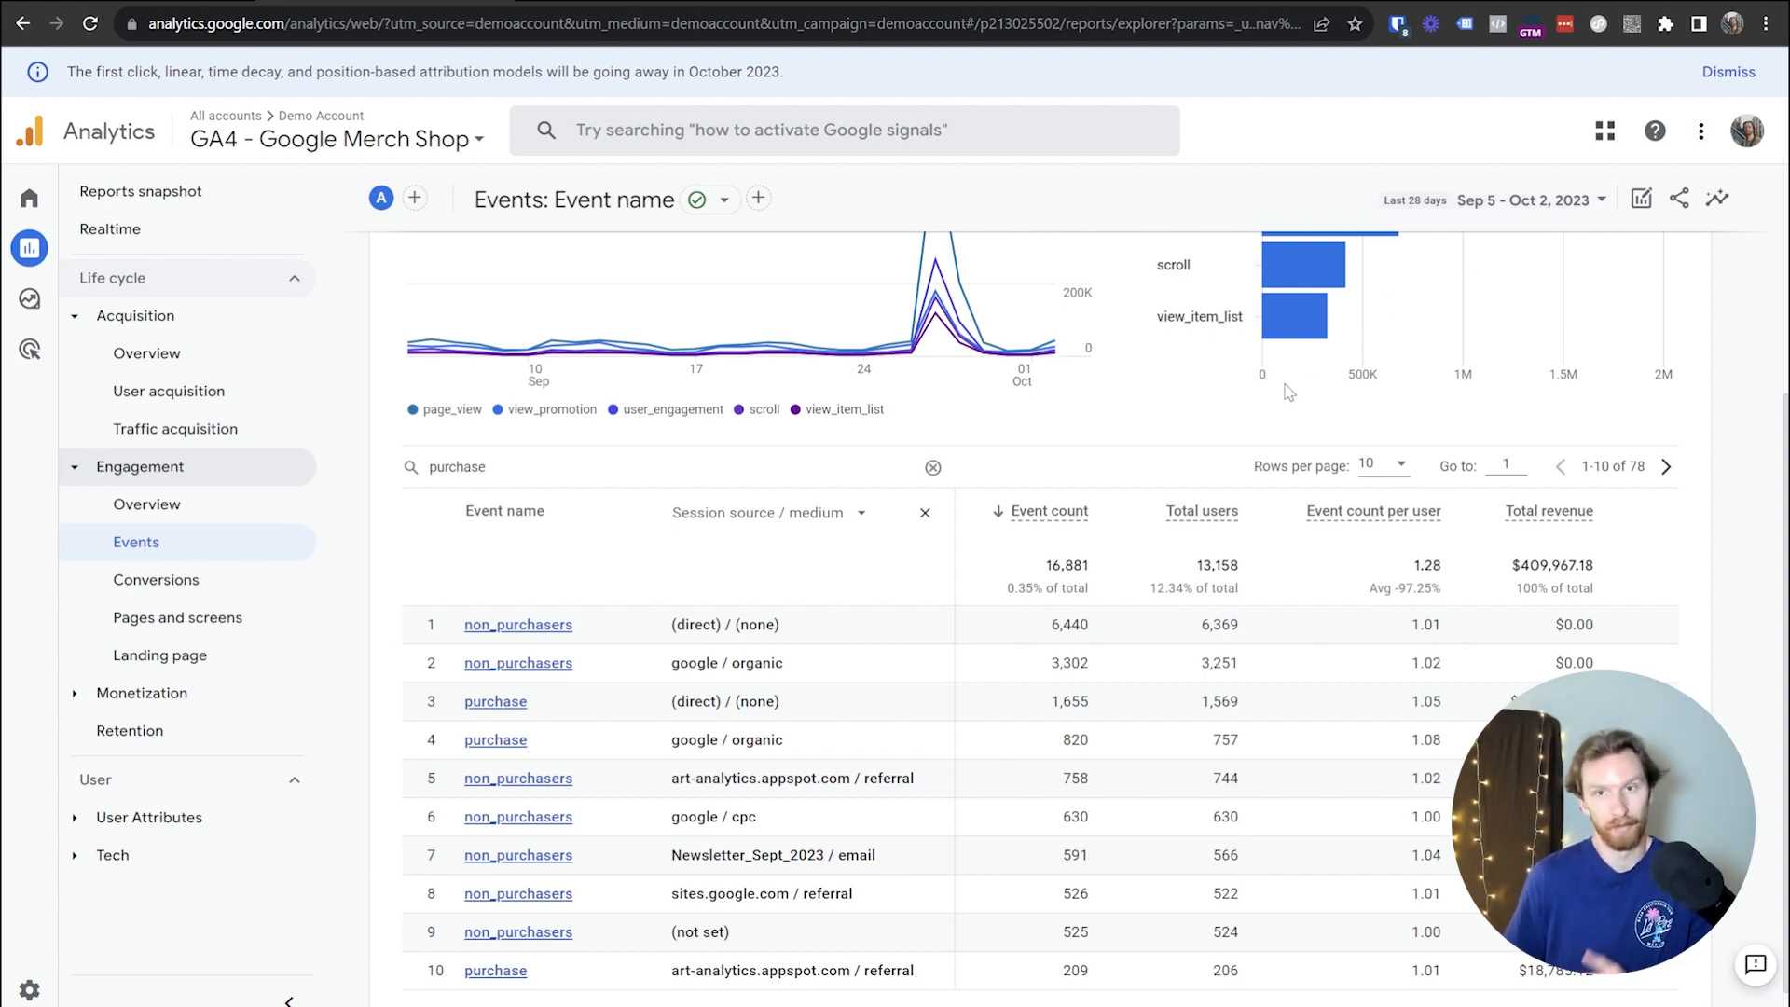
mouse_move(1439, 345)
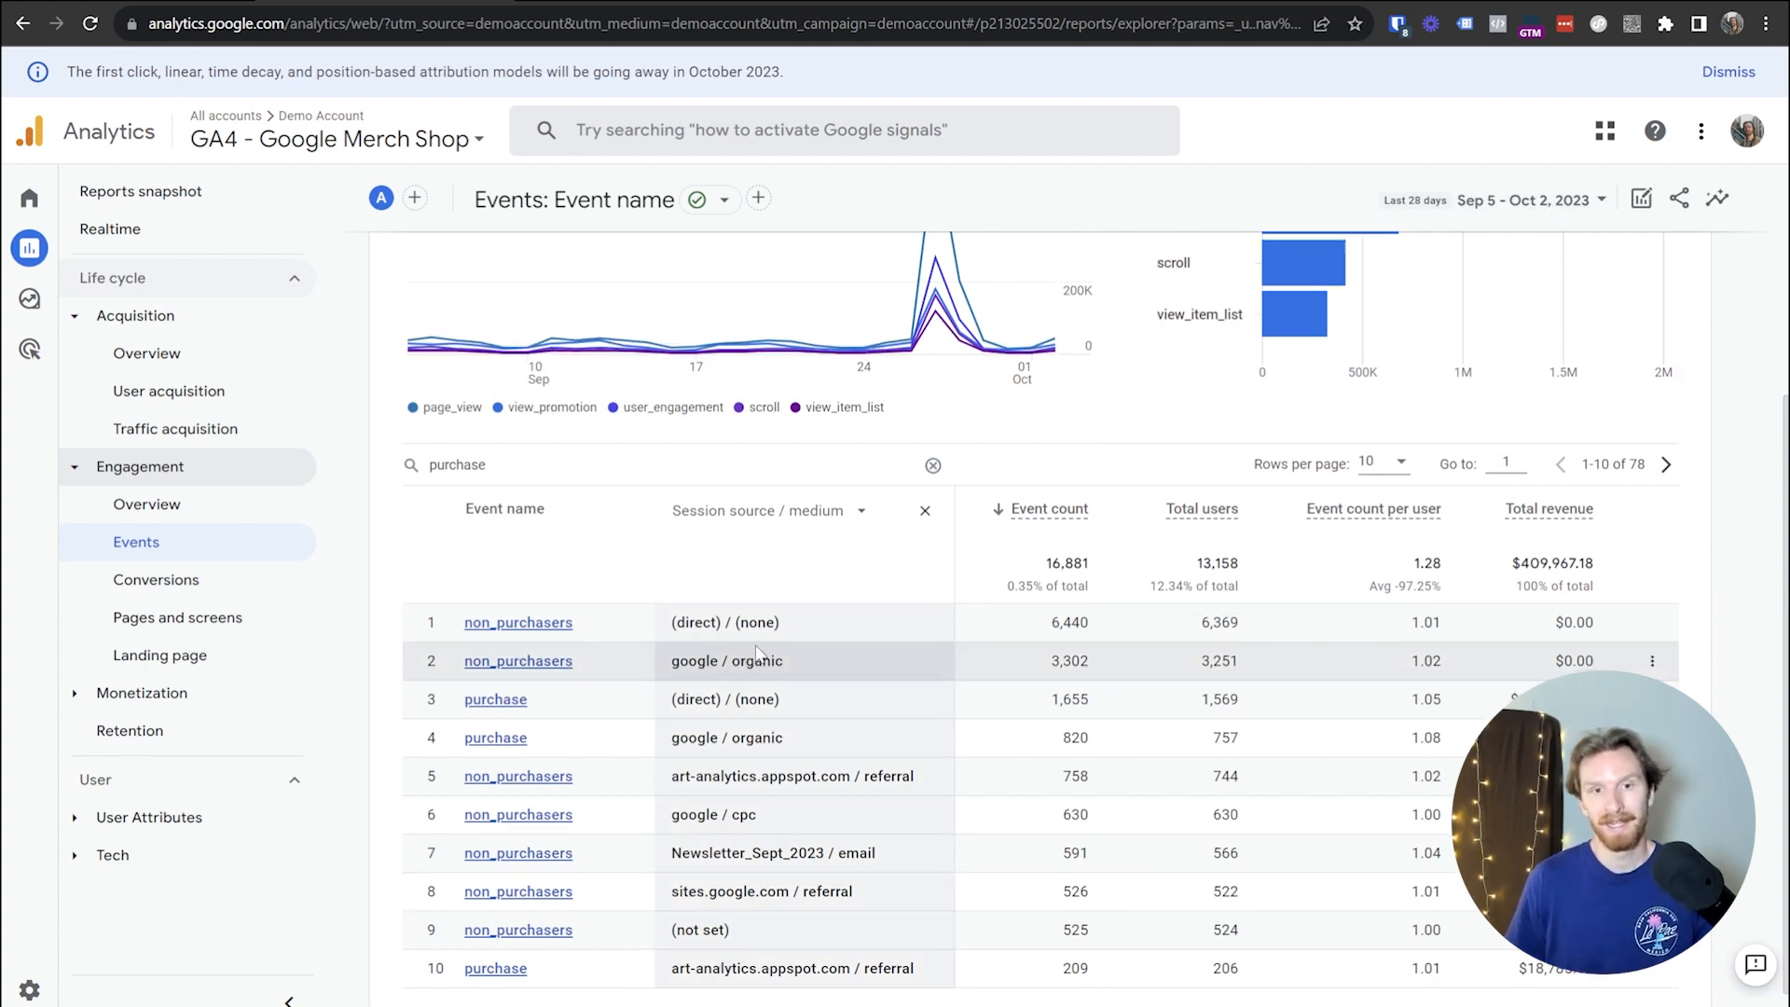
- Show 250 rows per page in the events table and review the purchase events by session source / medium
scroll(783, 649, down, 1)
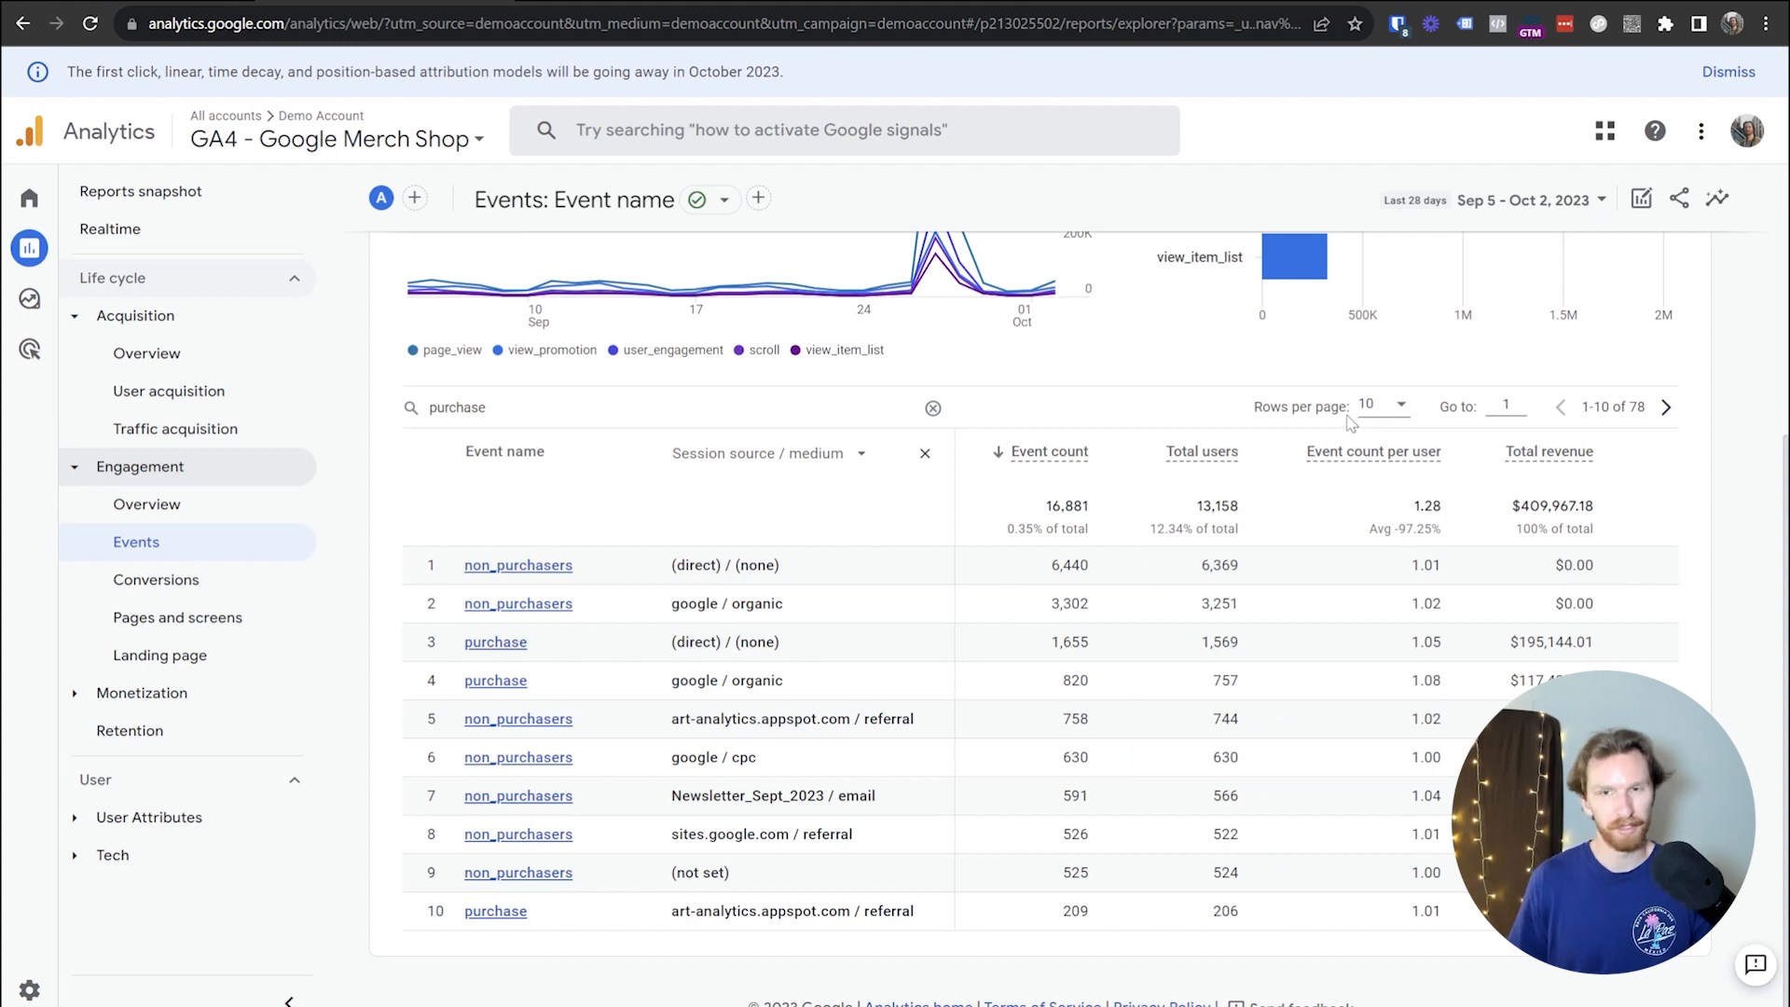
click(1399, 410)
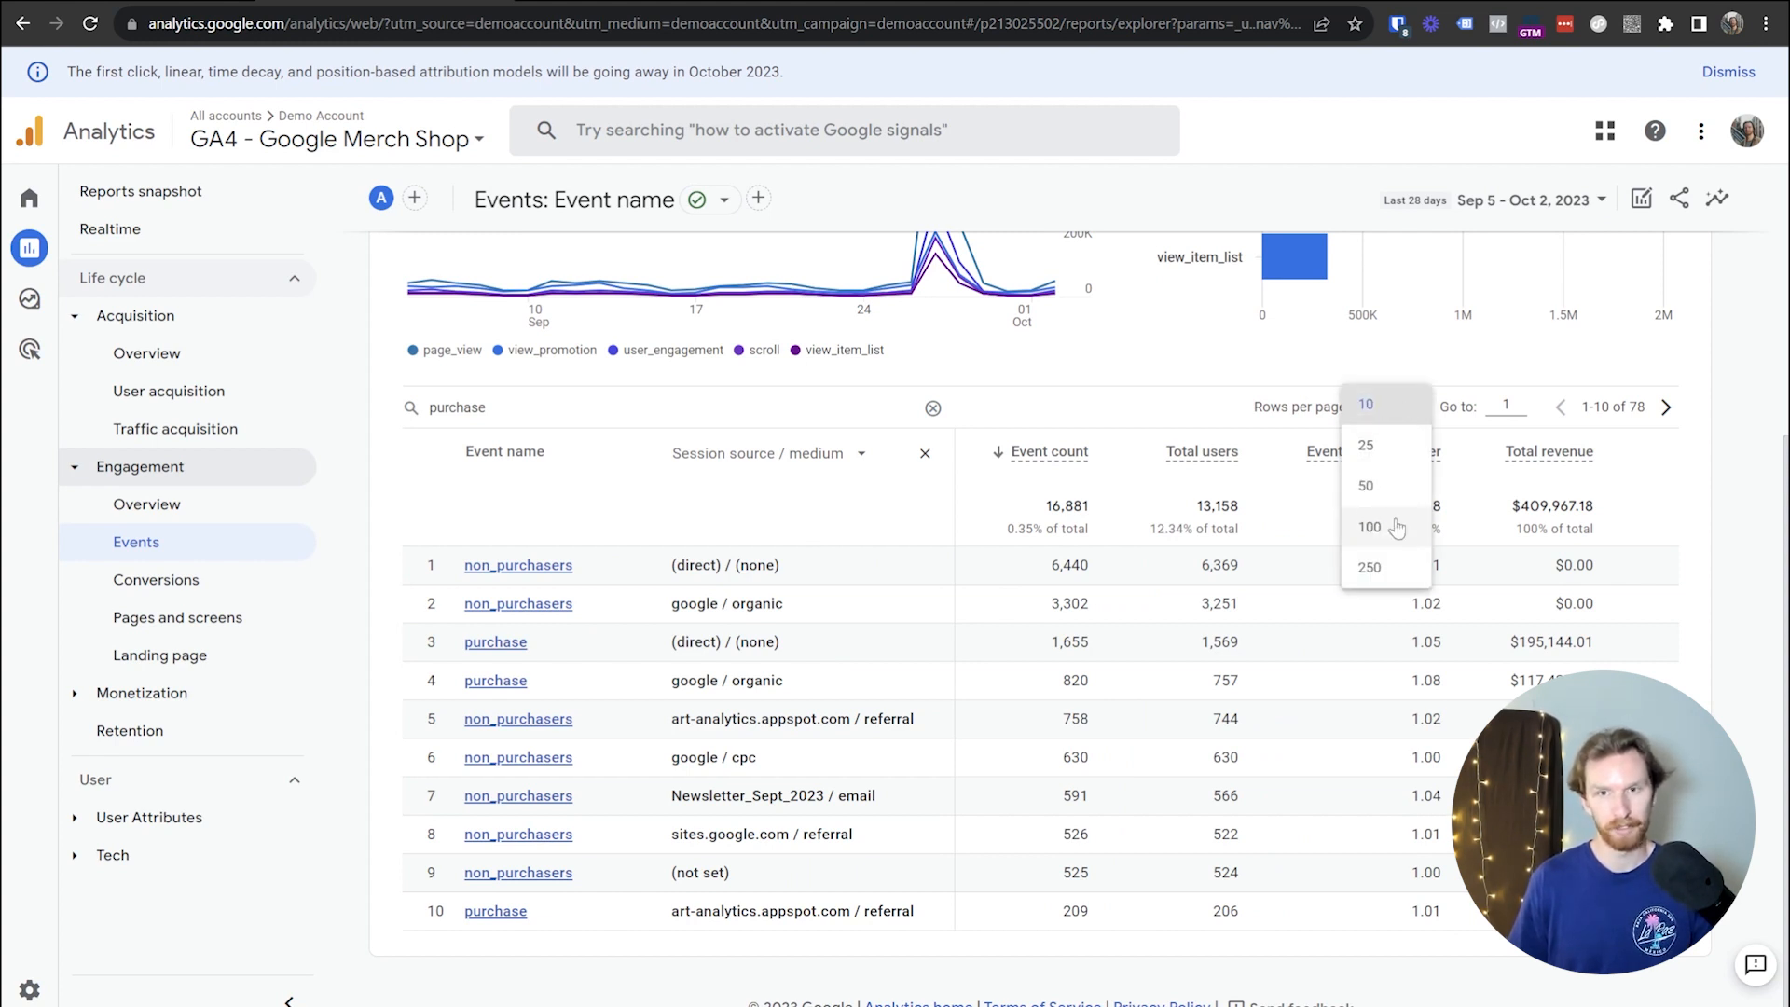
click(1388, 564)
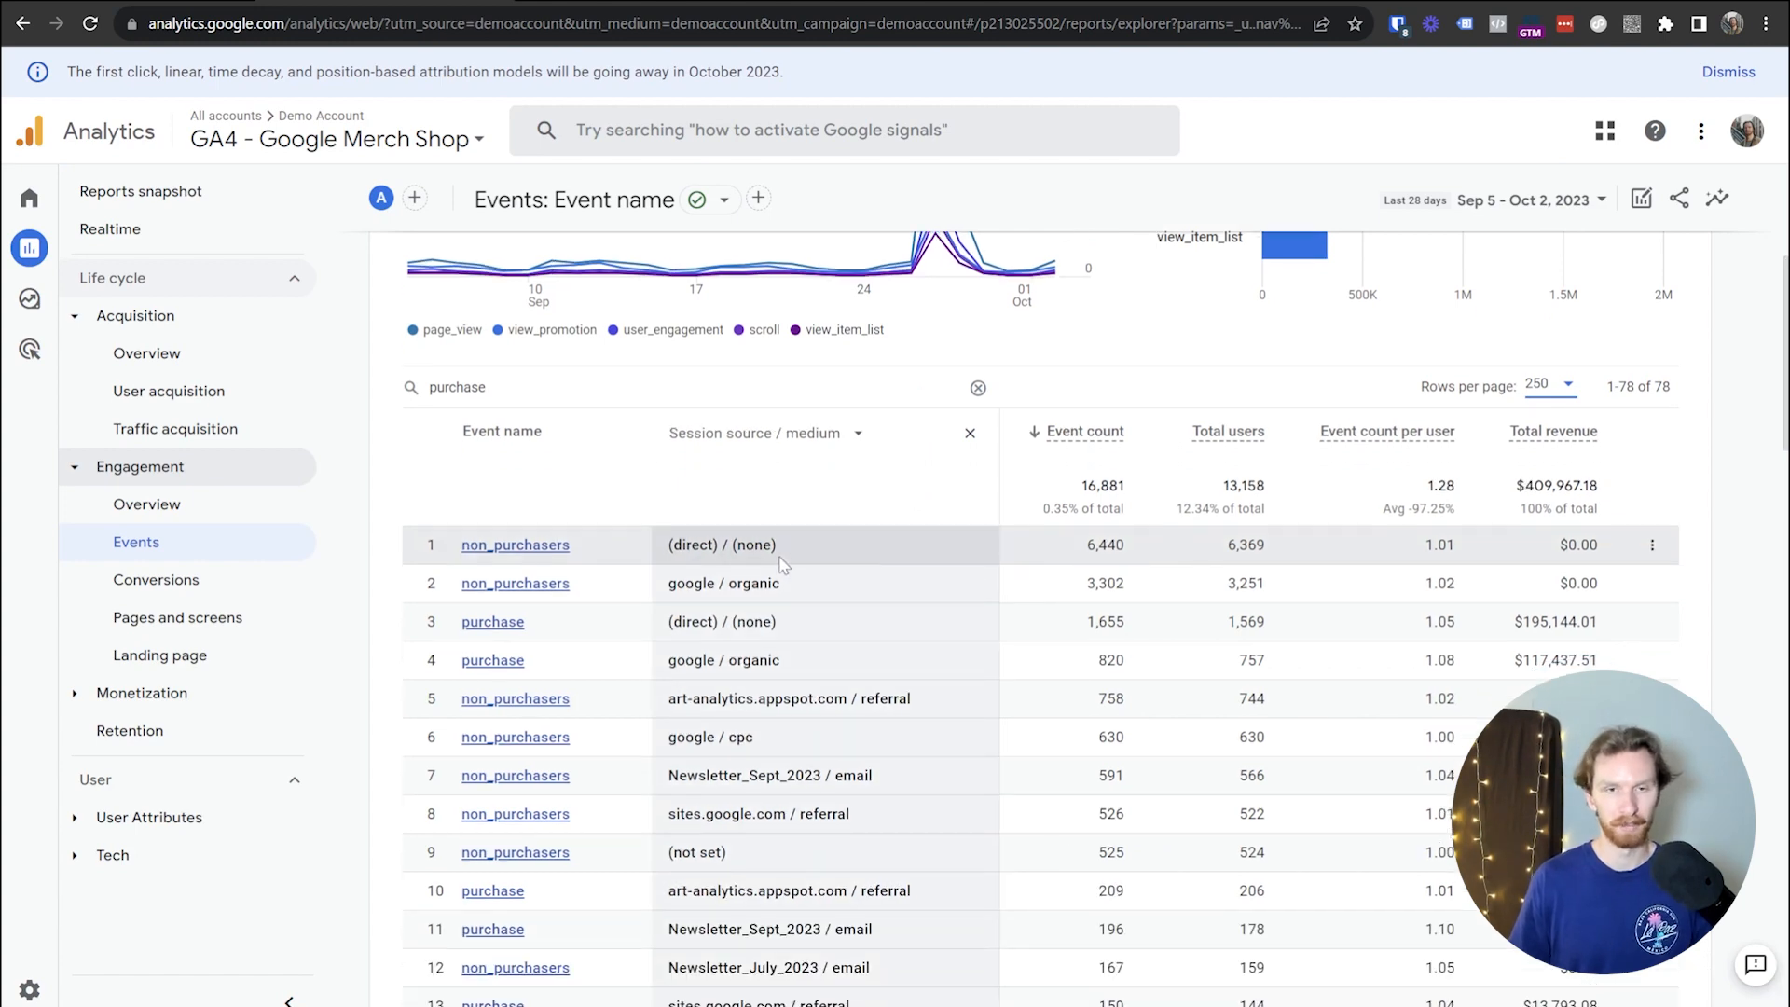
scroll(794, 620, up, 1)
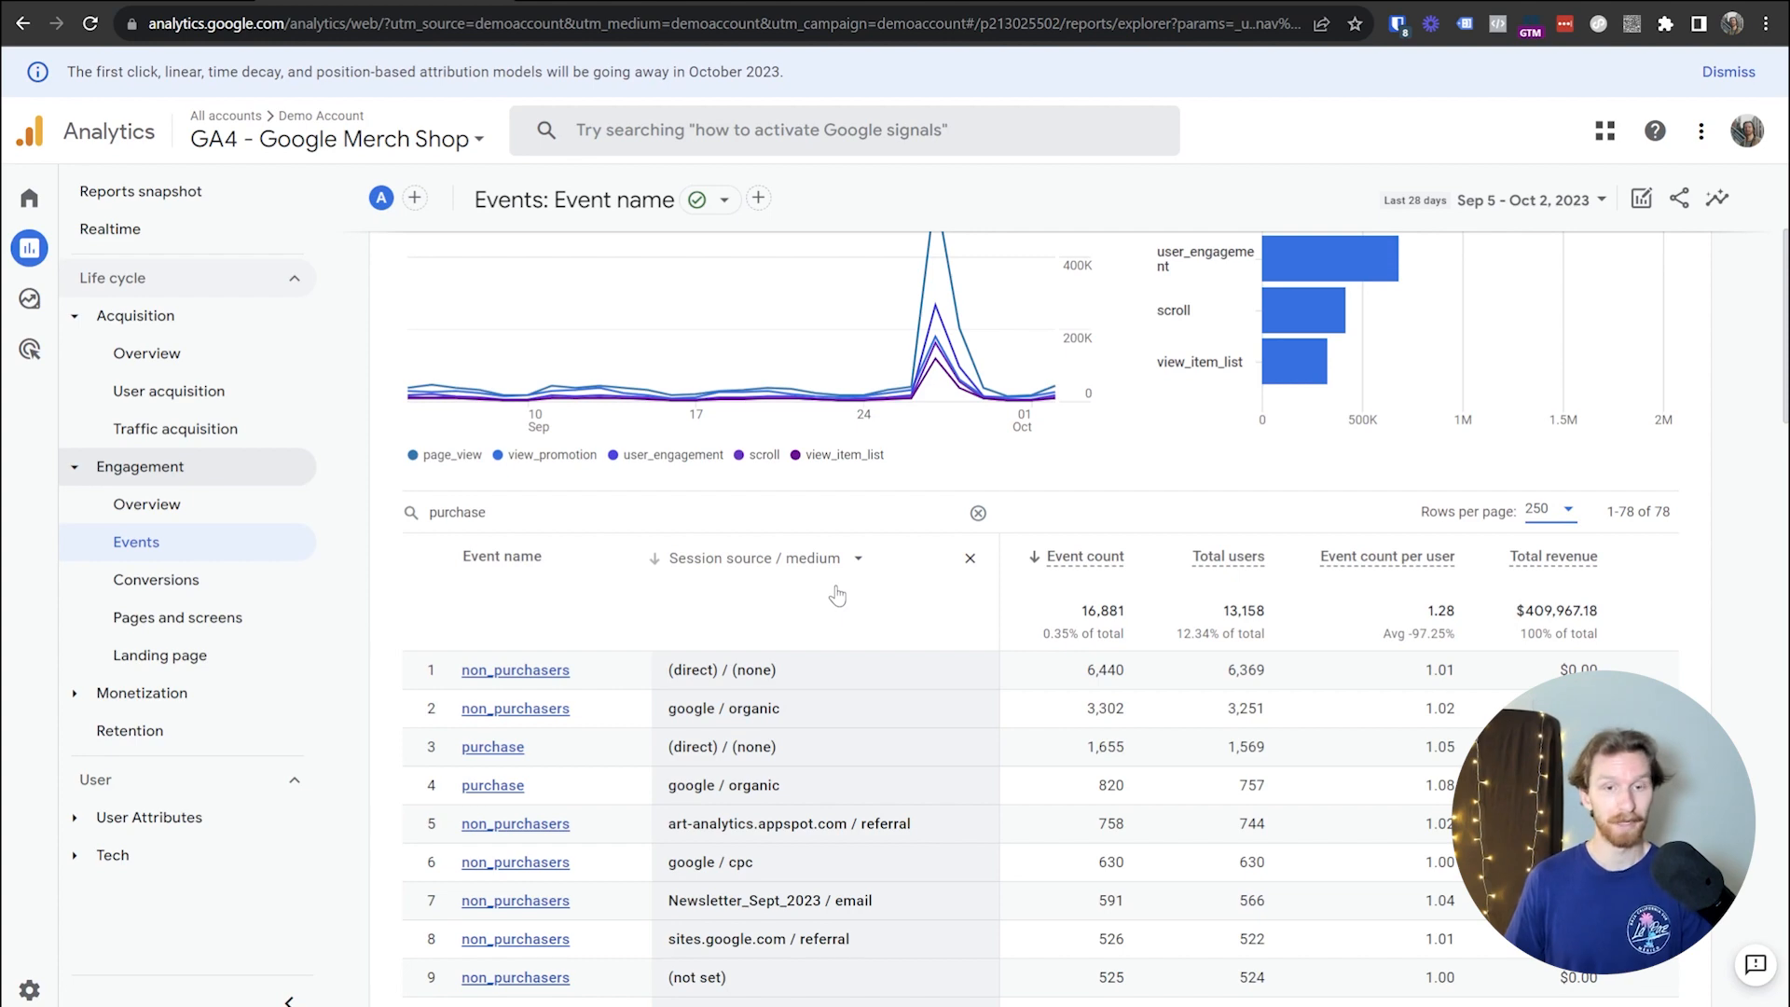
scroll(837, 595, down, 3)
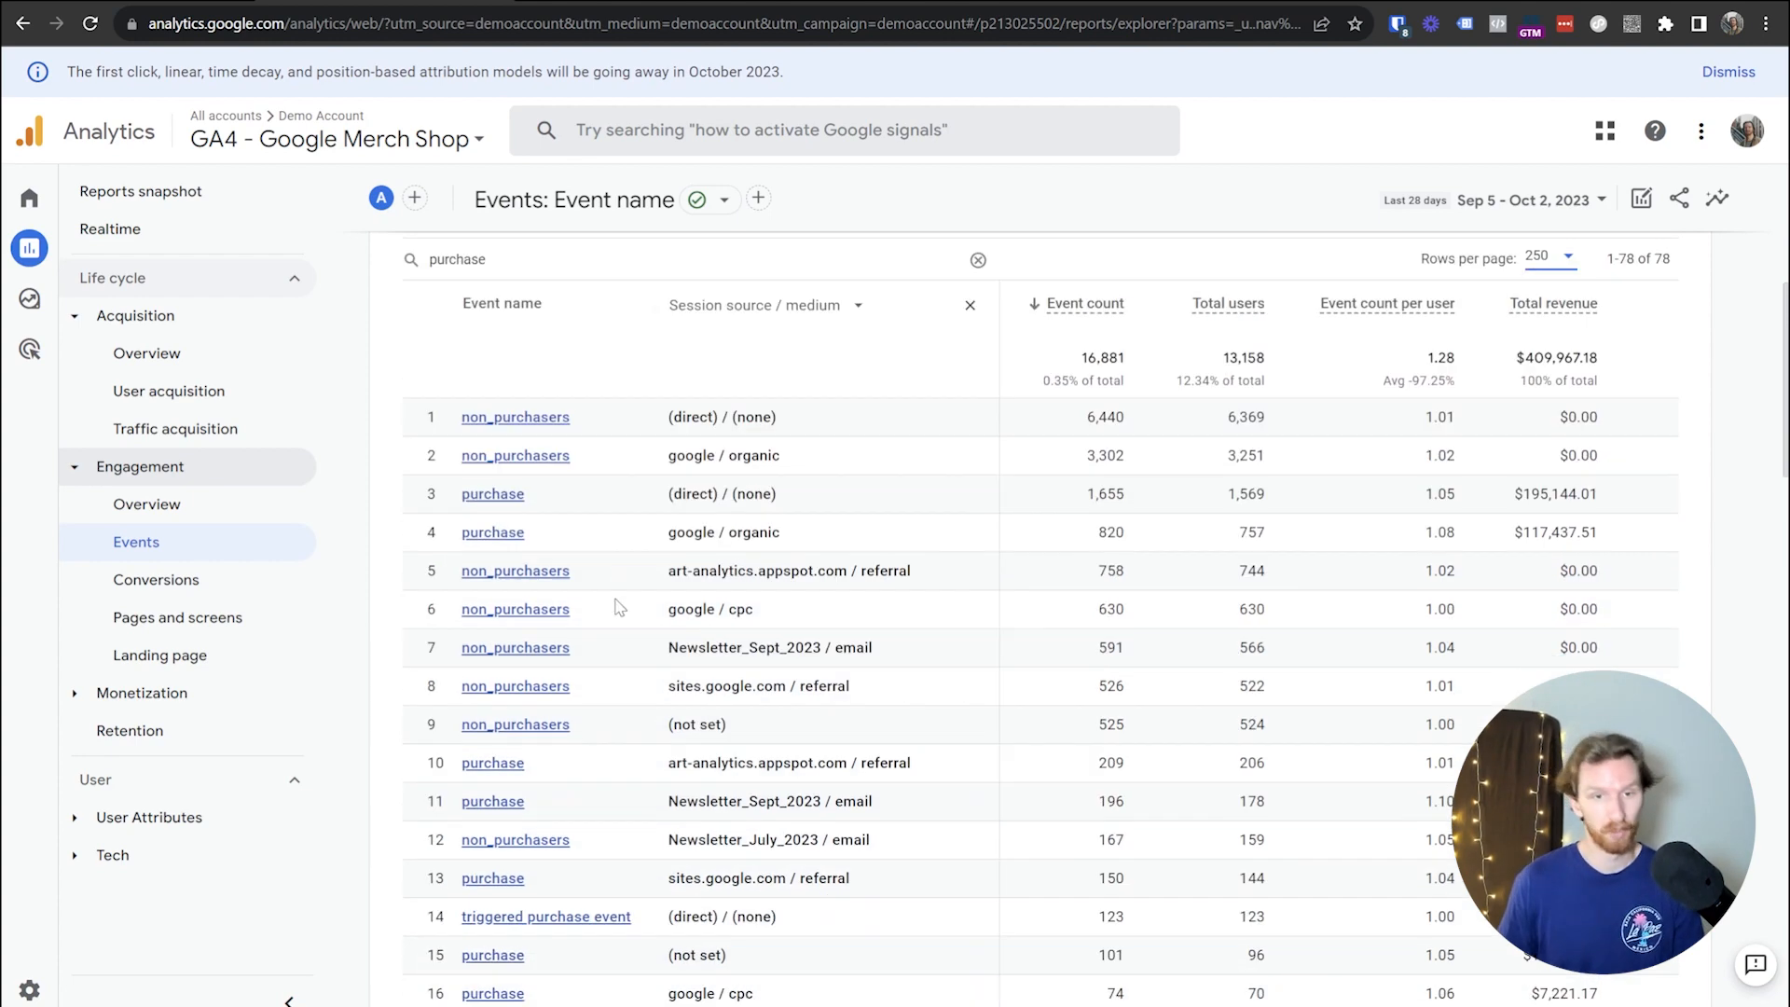
scroll(876, 544, up, 1)
scroll(847, 554, down, 1)
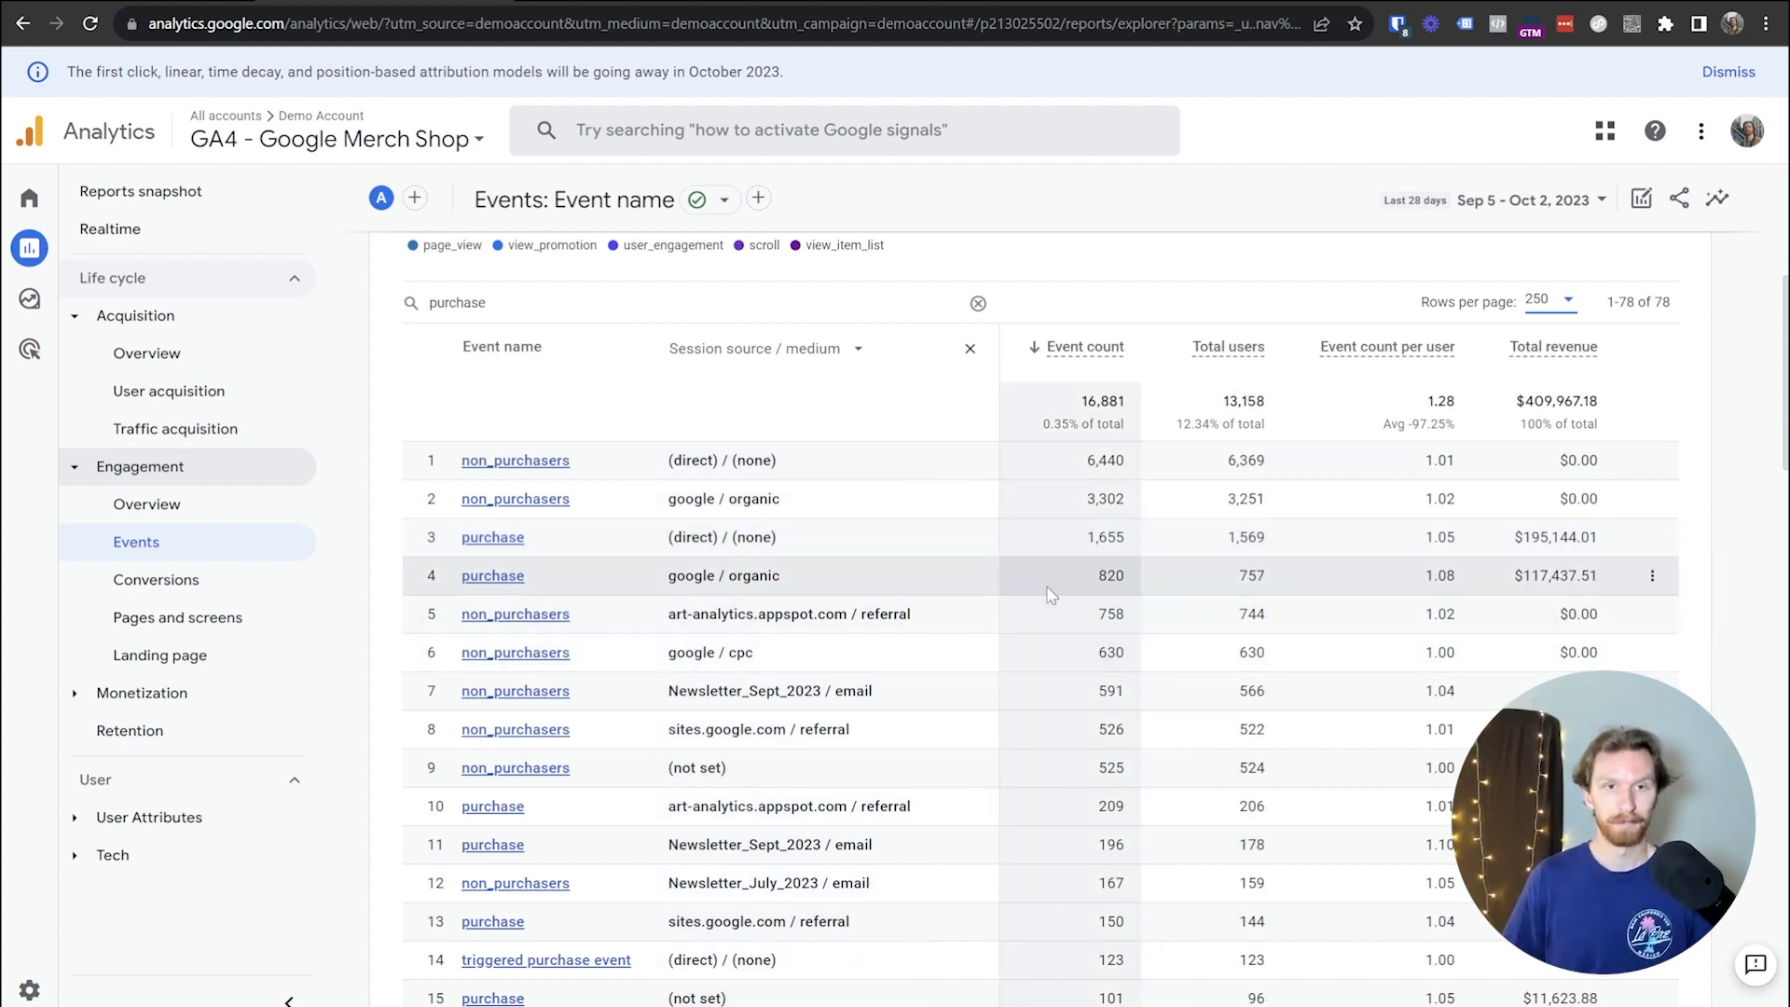
scroll(943, 639, up, 2)
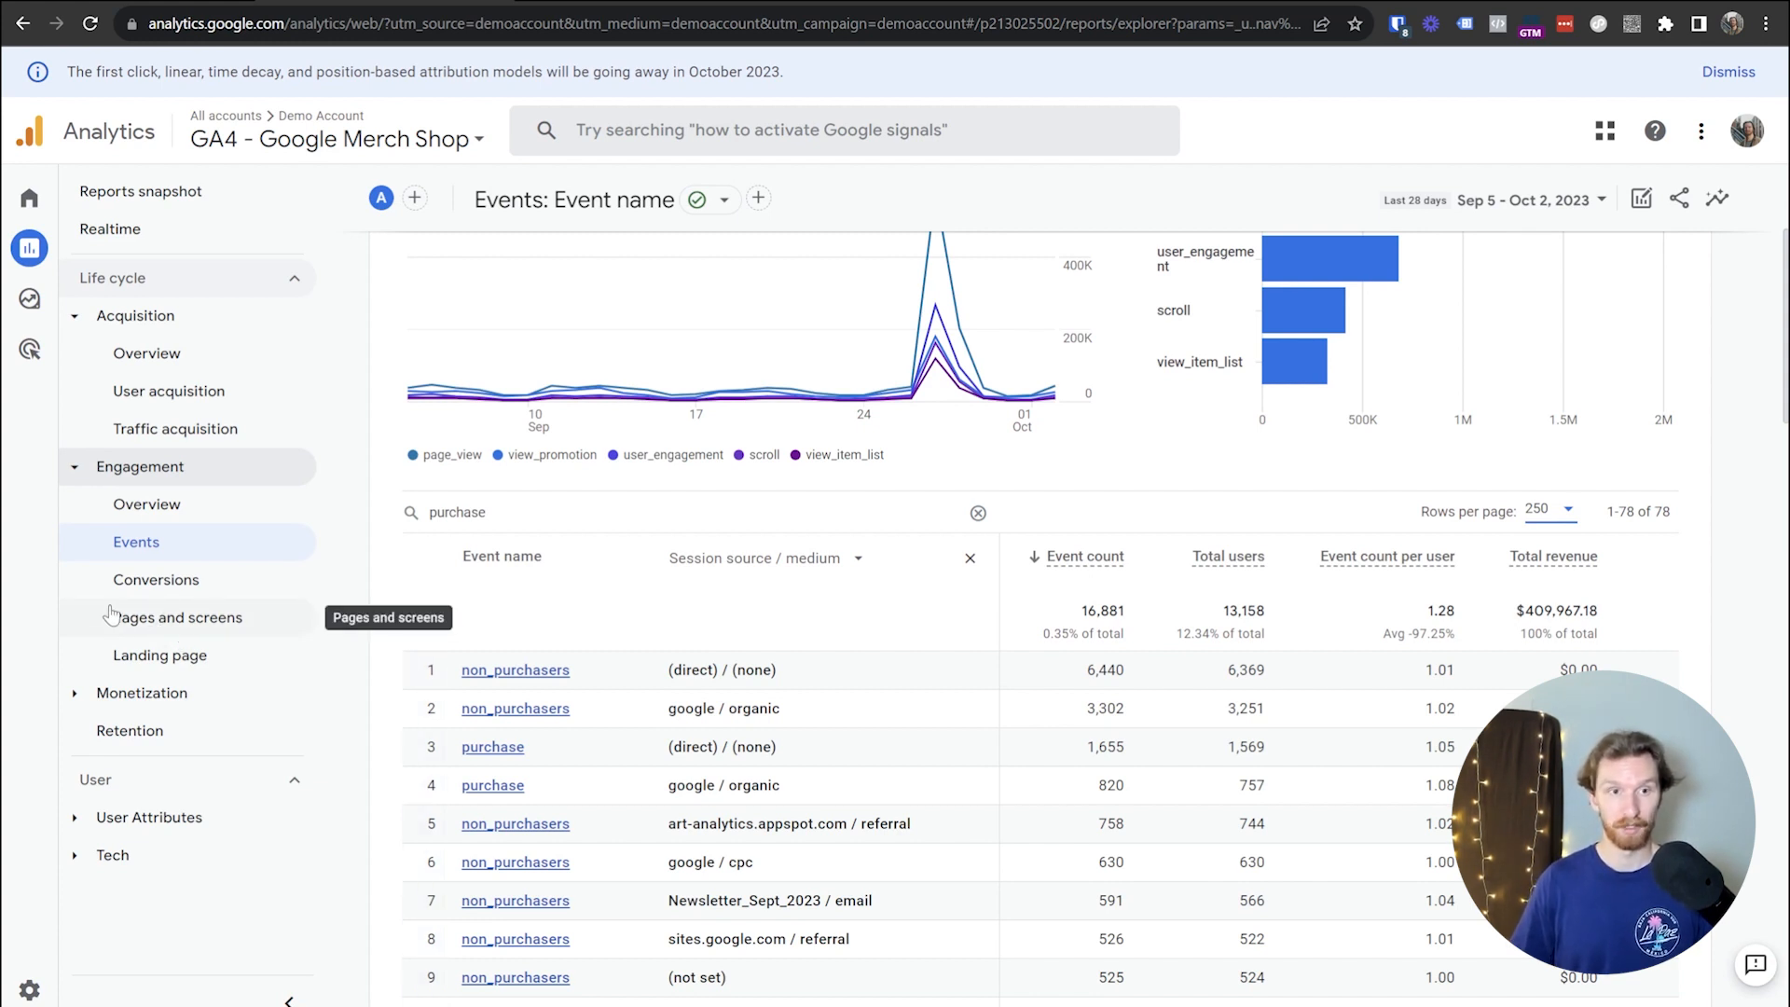
- Open the Pages and screens report and add Session source / medium as the table's secondary dimension
click(169, 628)
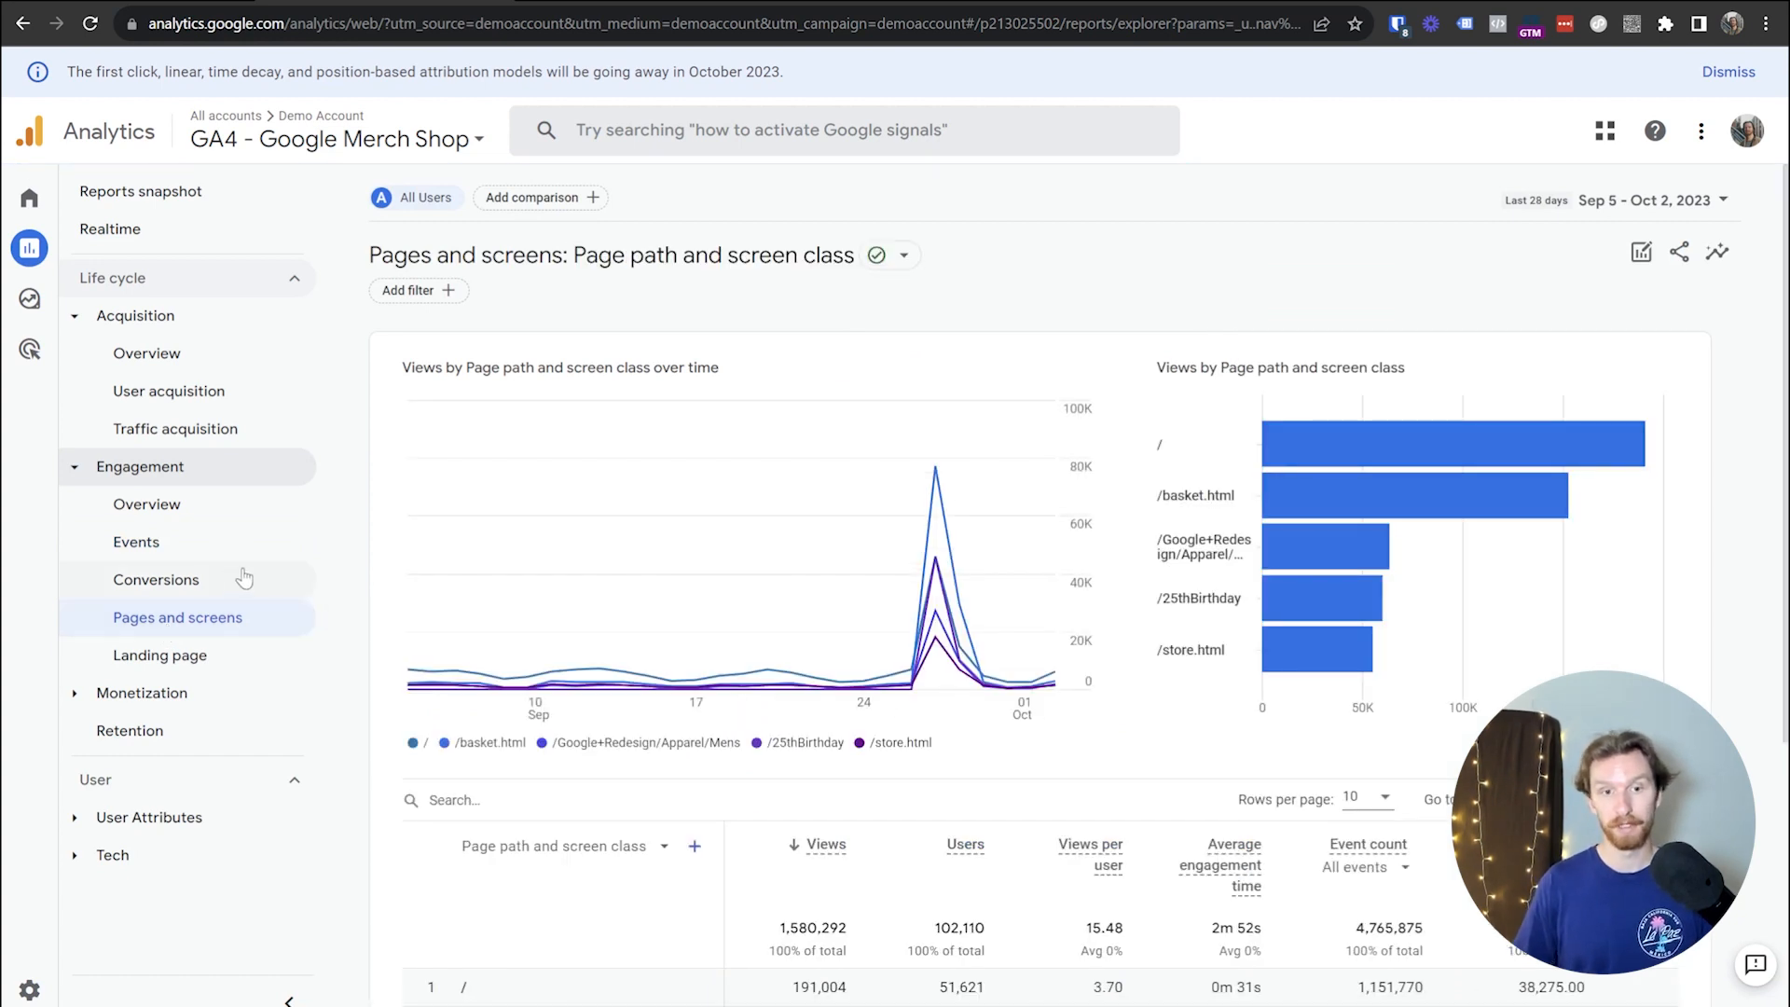
scroll(687, 506, down, 5)
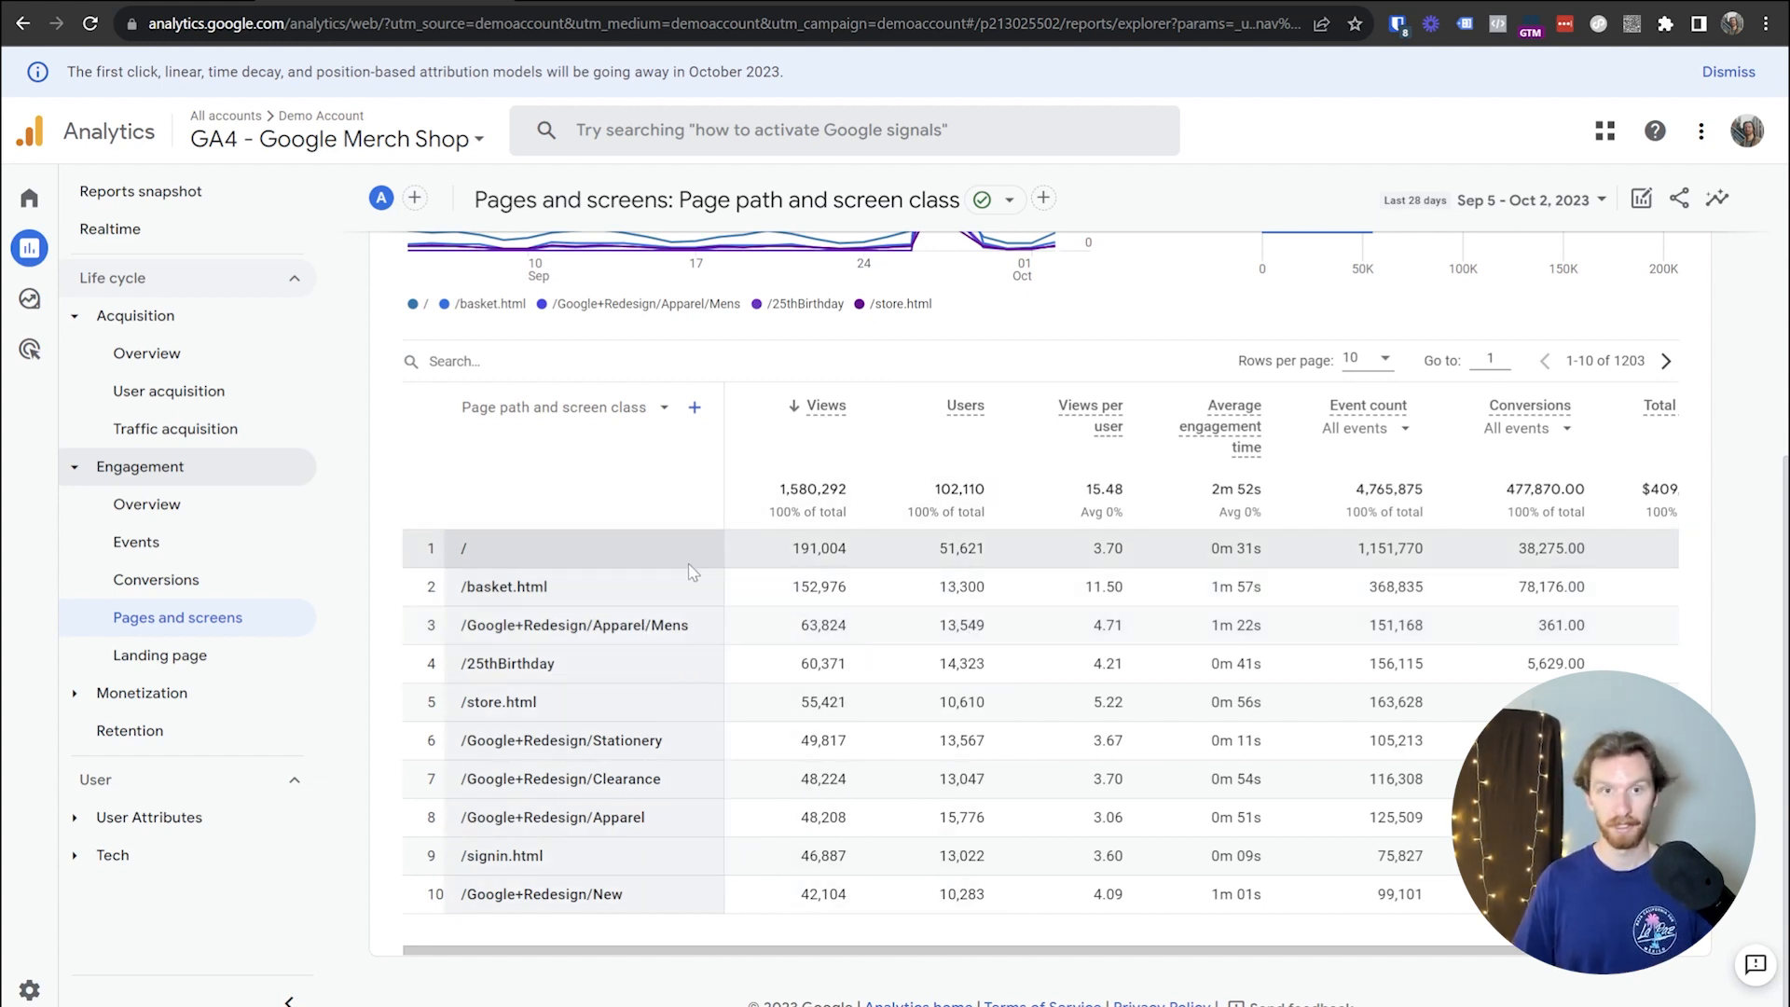
click(693, 410)
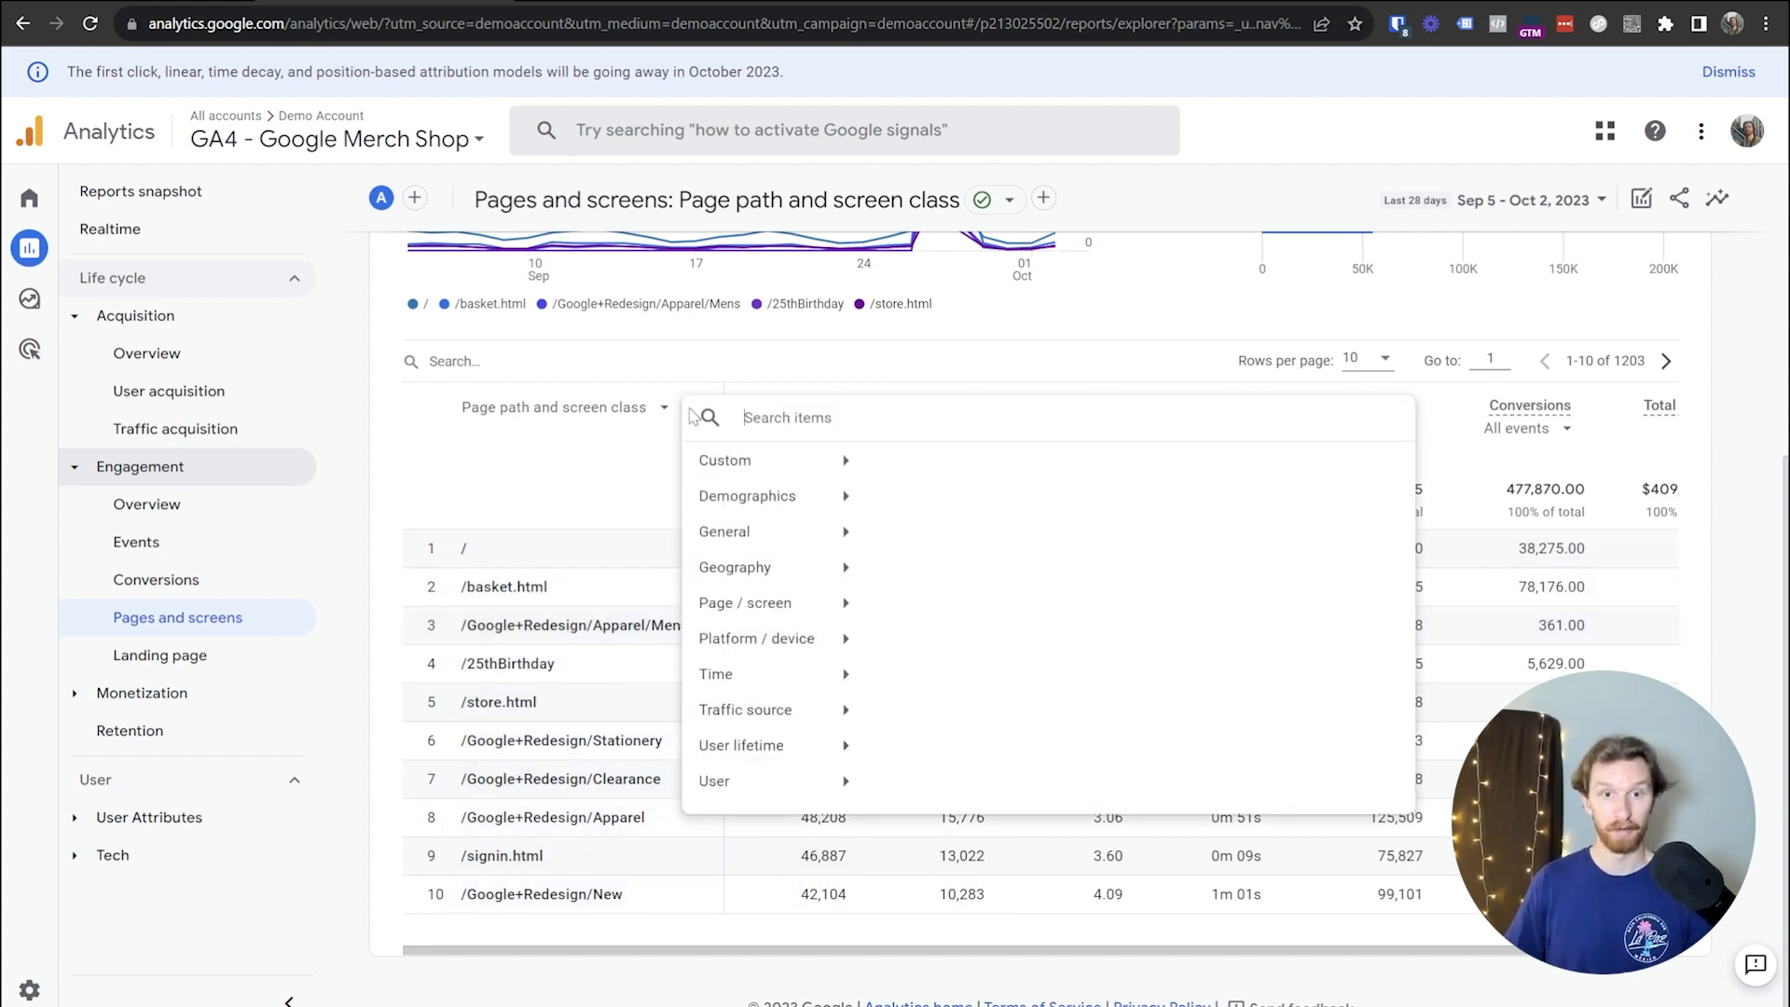
mouse_move(799, 710)
scroll(1044, 616, down, 5)
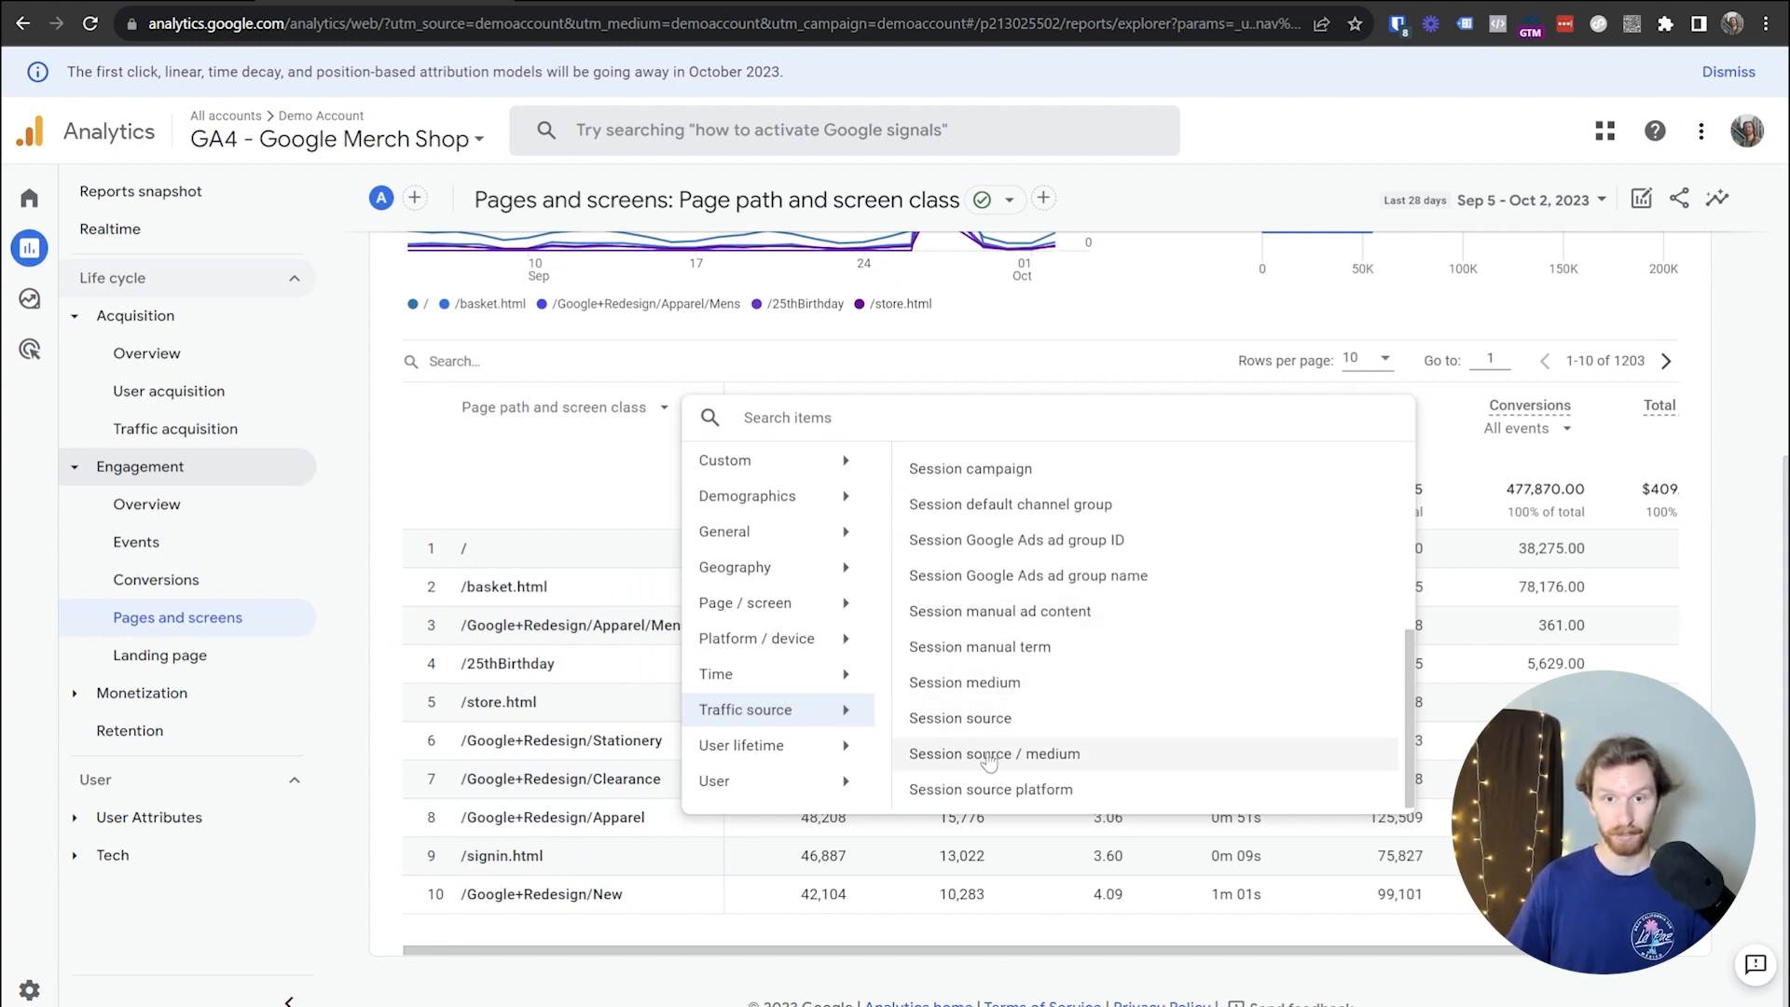
click(991, 754)
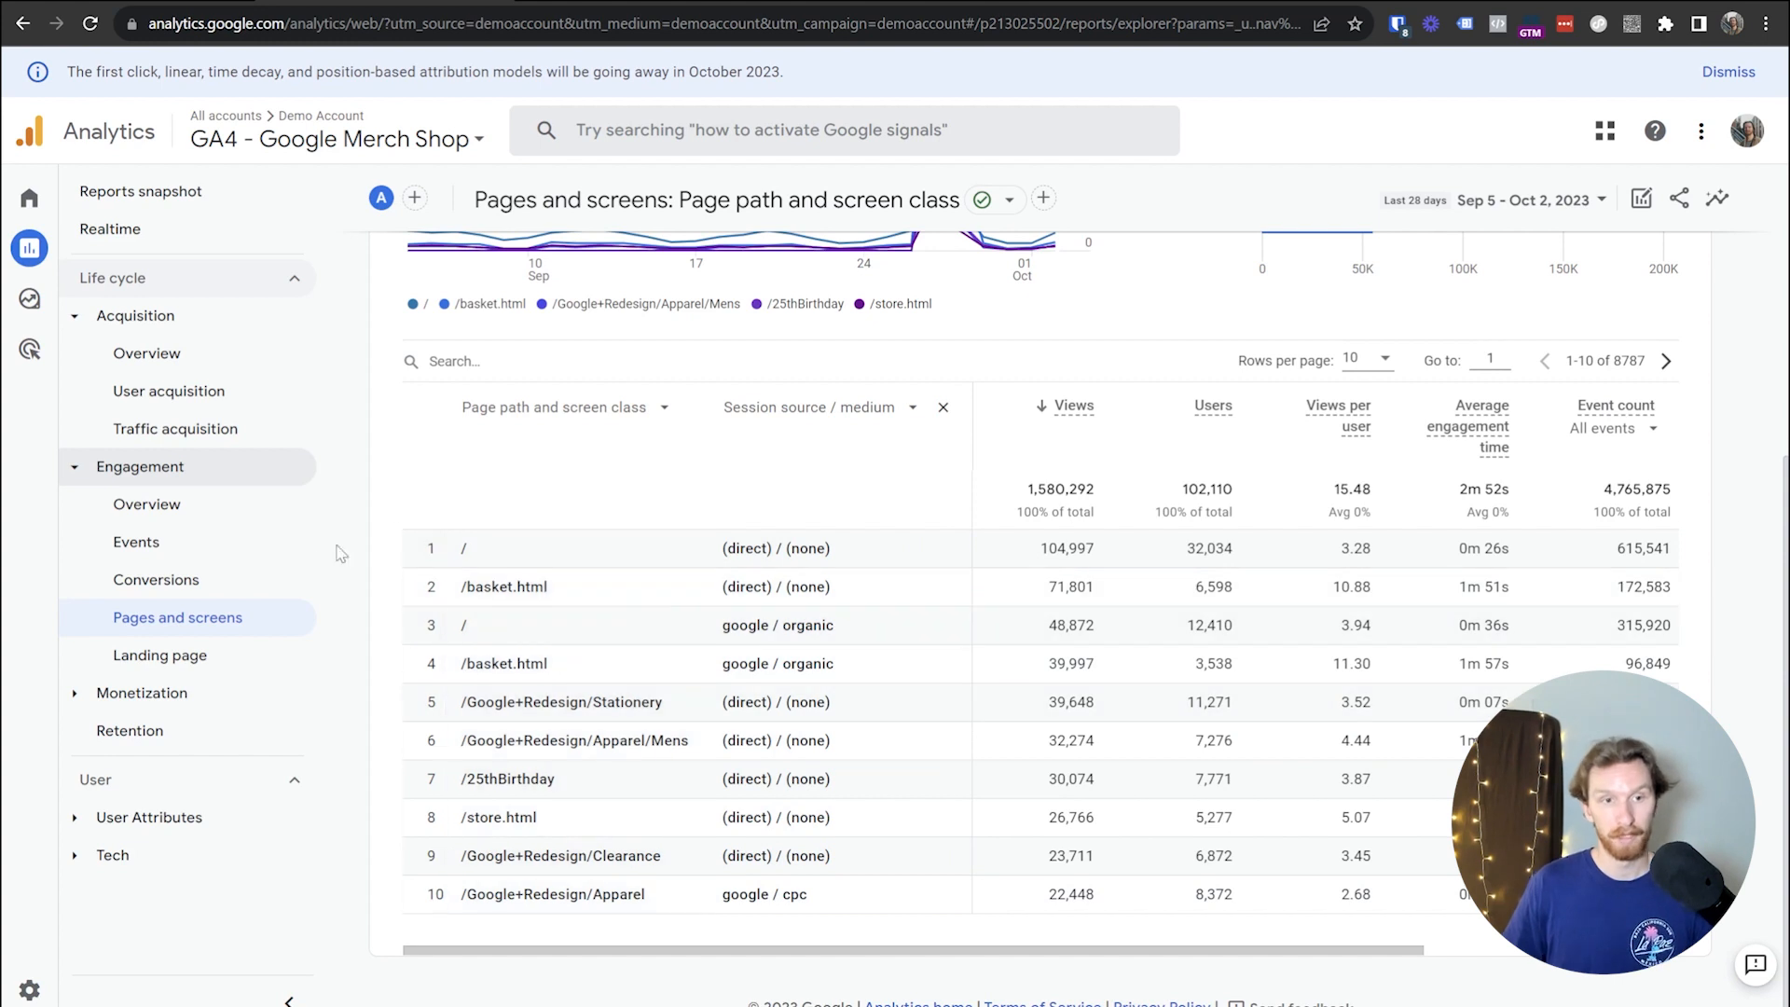
- Open the Landing page report, add Session source / medium as the table's secondary dimension, and review the rows
click(146, 665)
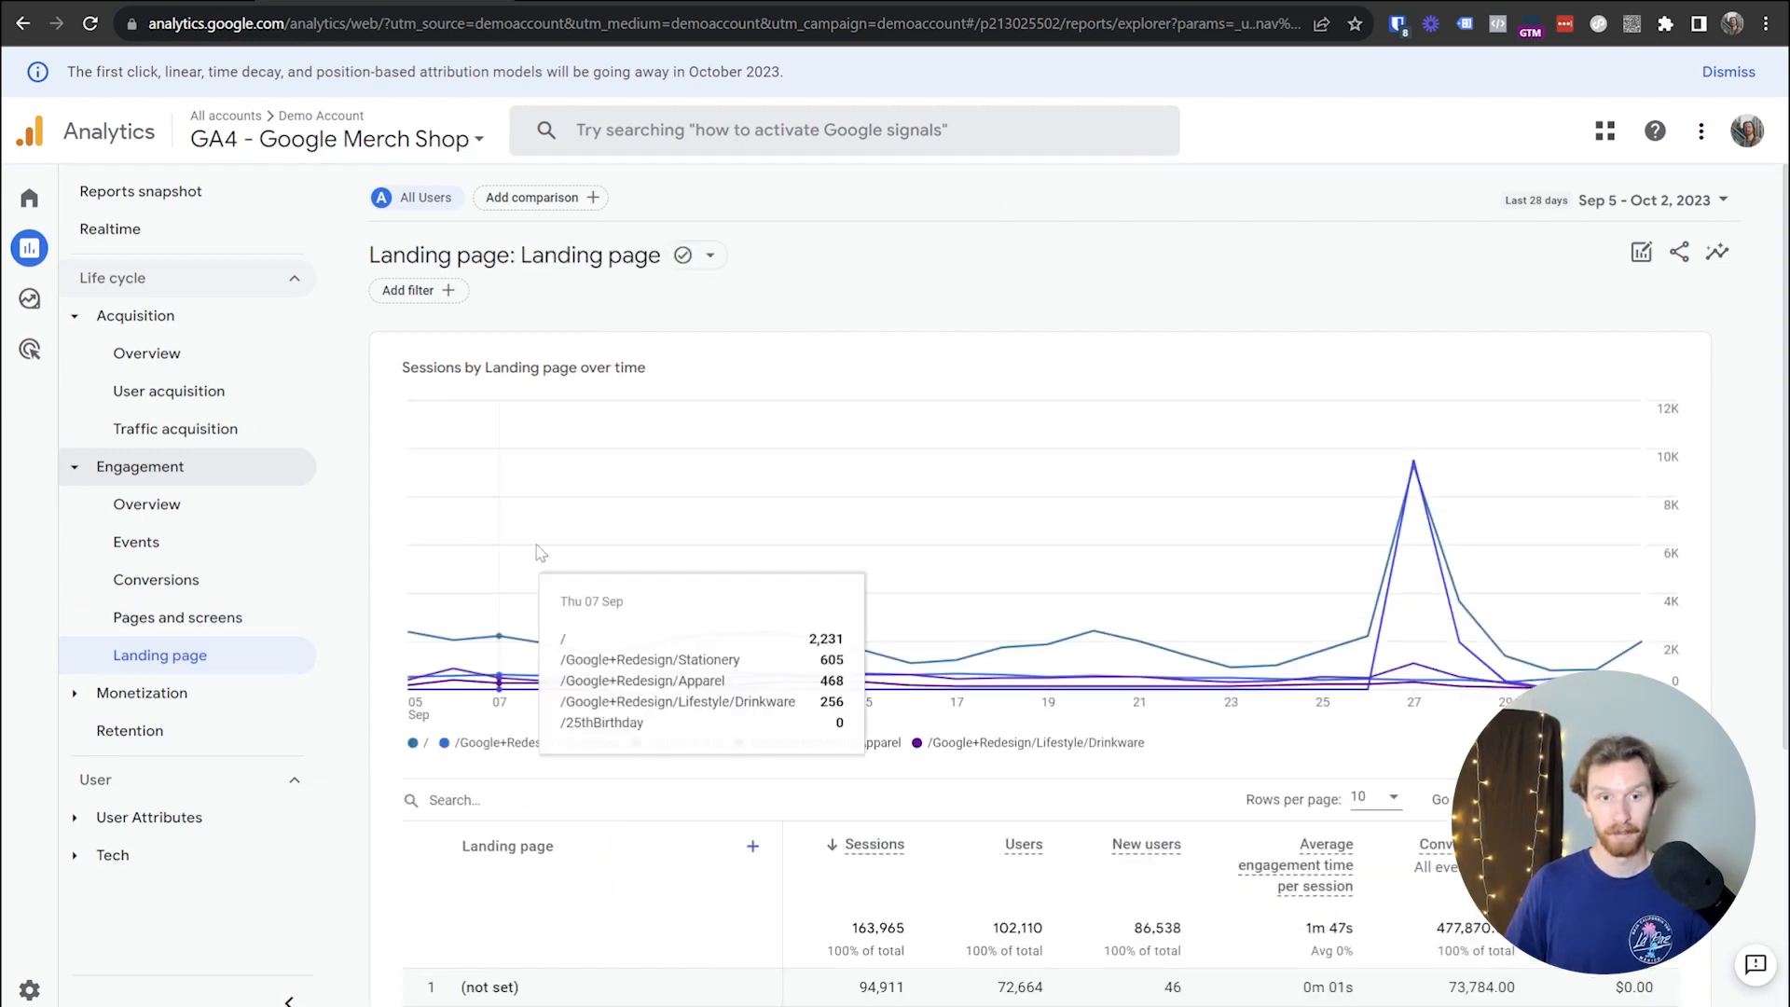
scroll(615, 652, down, 5)
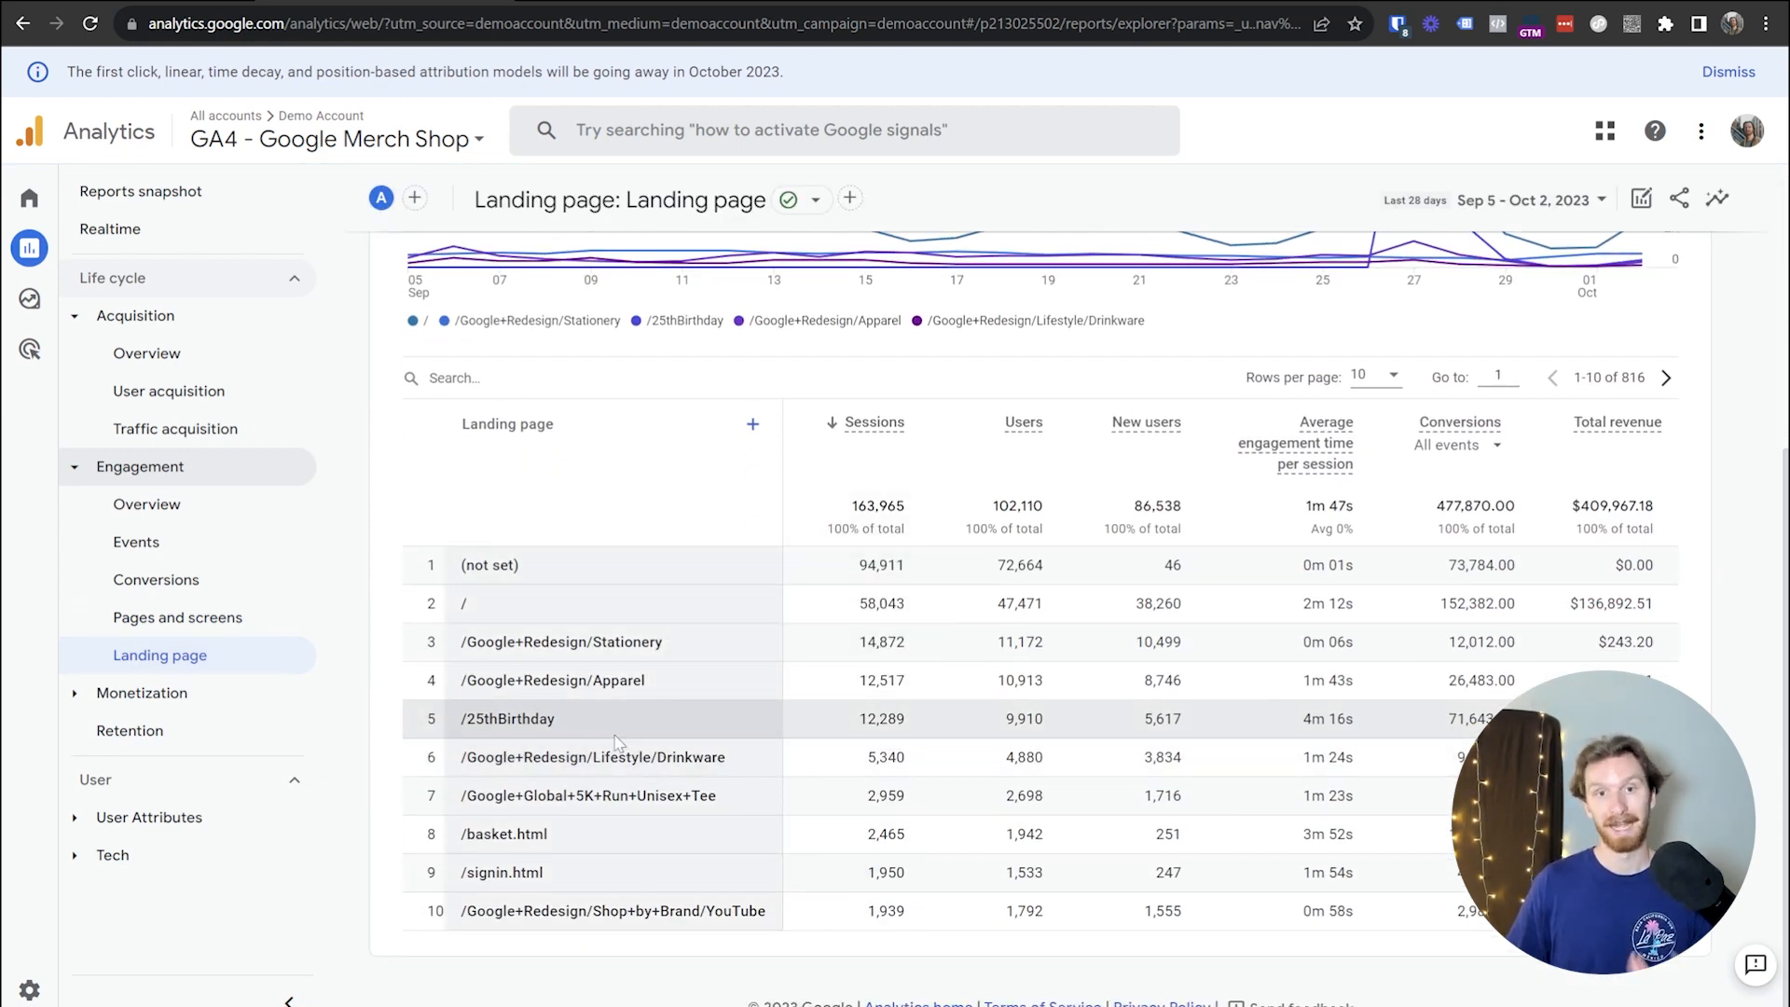
click(752, 425)
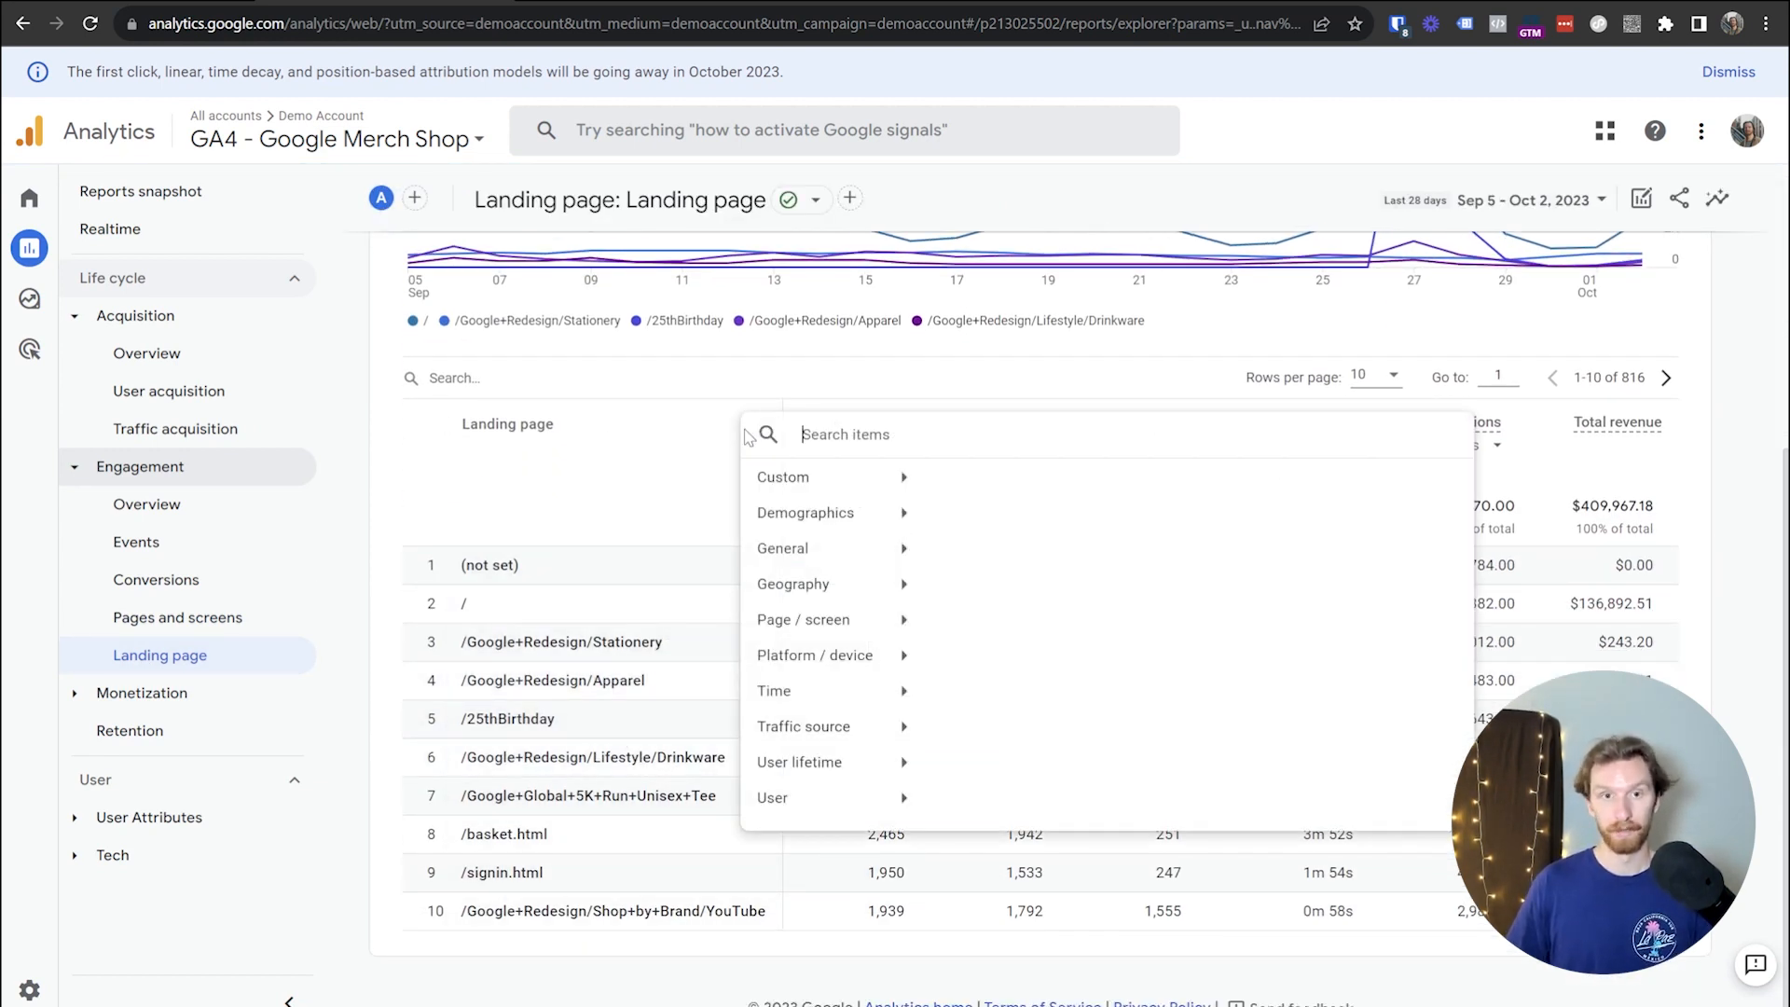
click(859, 737)
scroll(1101, 746, down, 5)
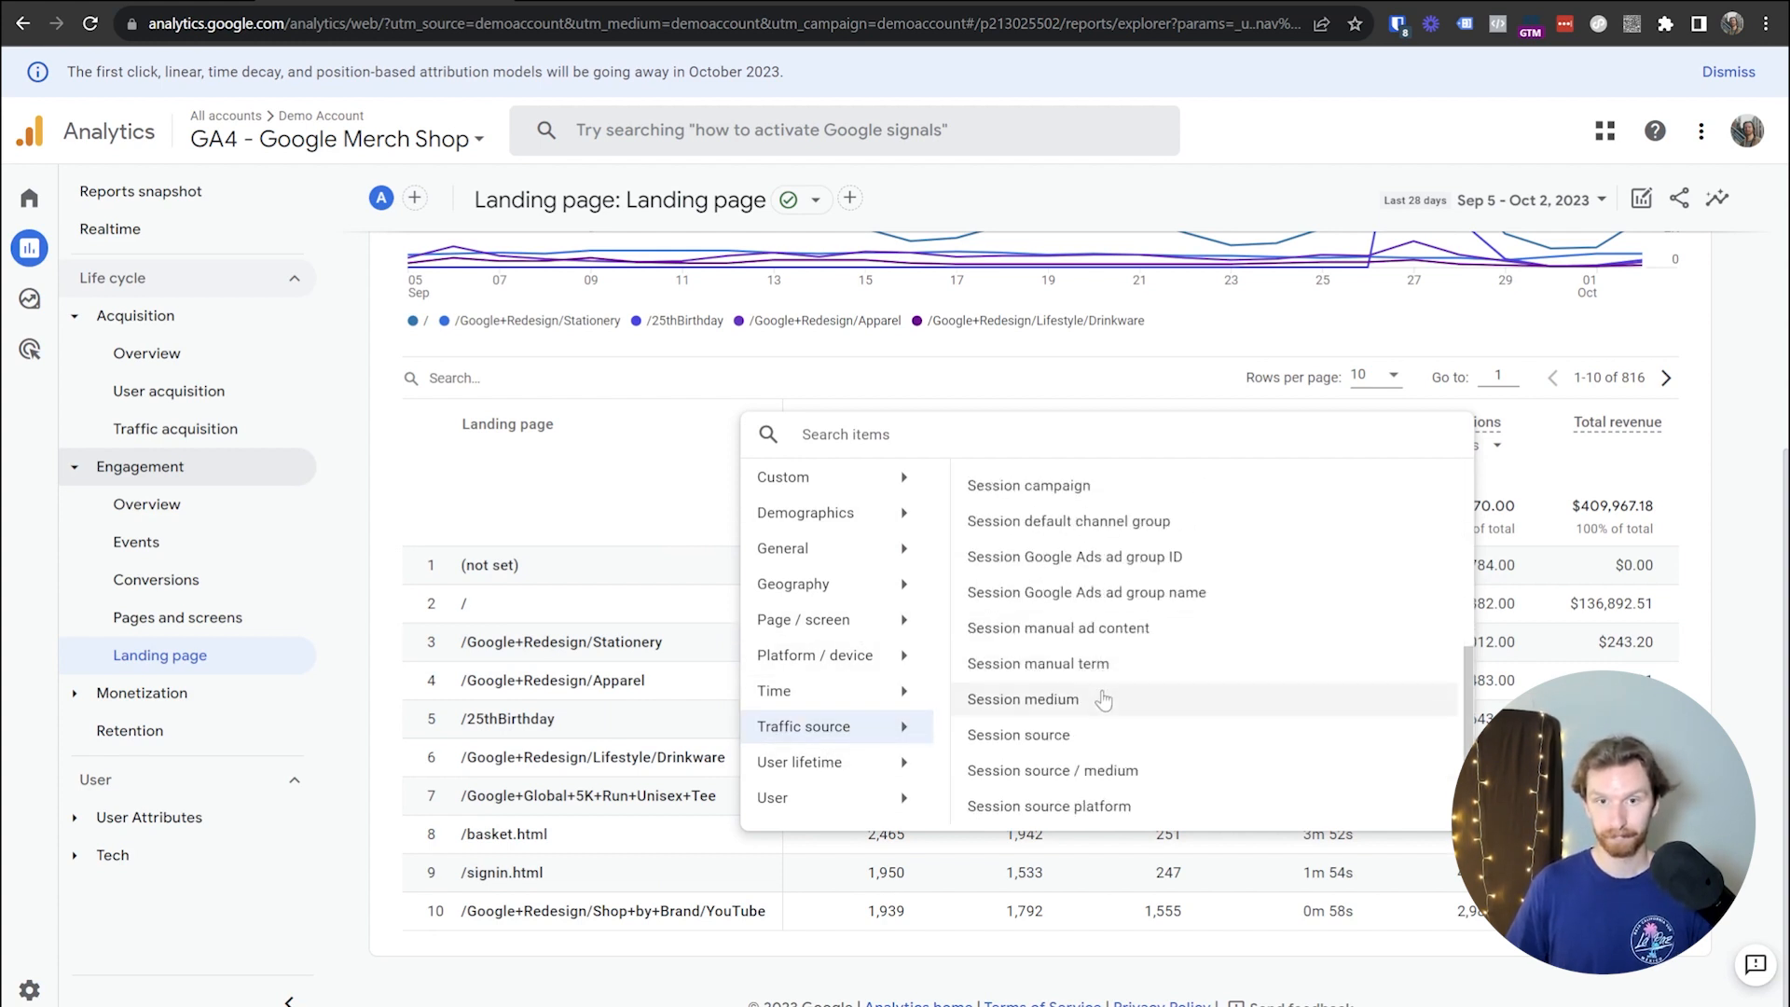
click(1109, 770)
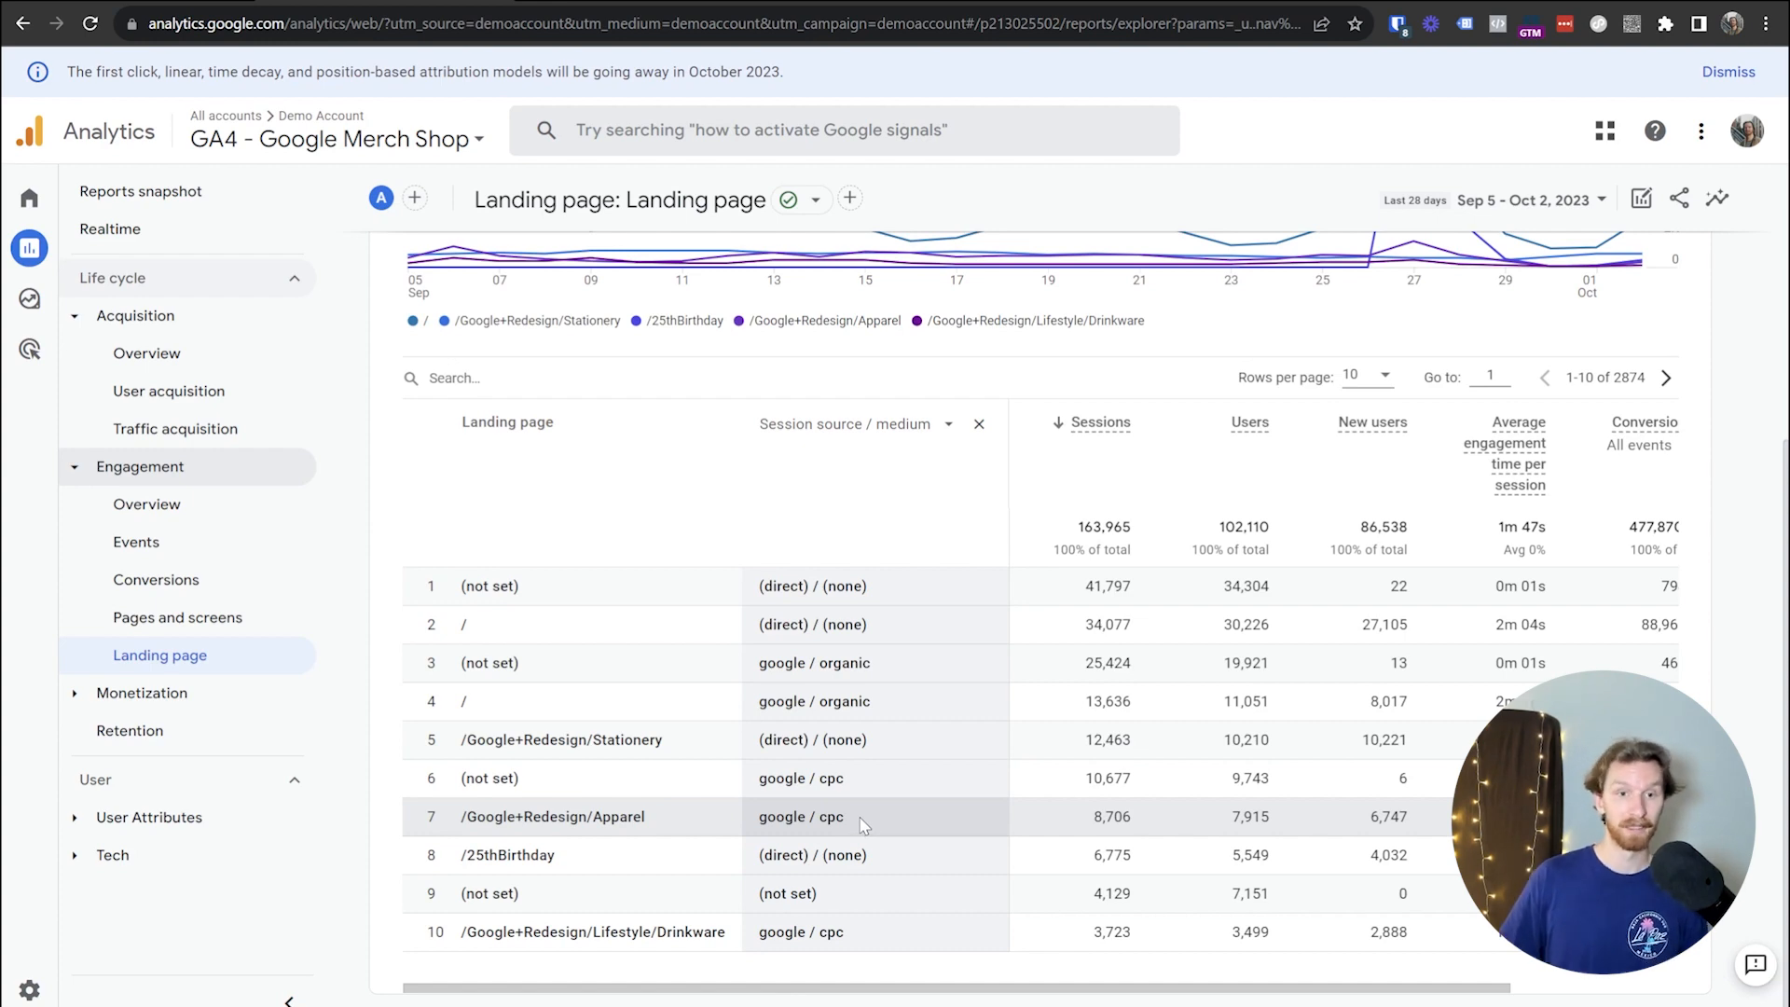
scroll(821, 811, down, 1)
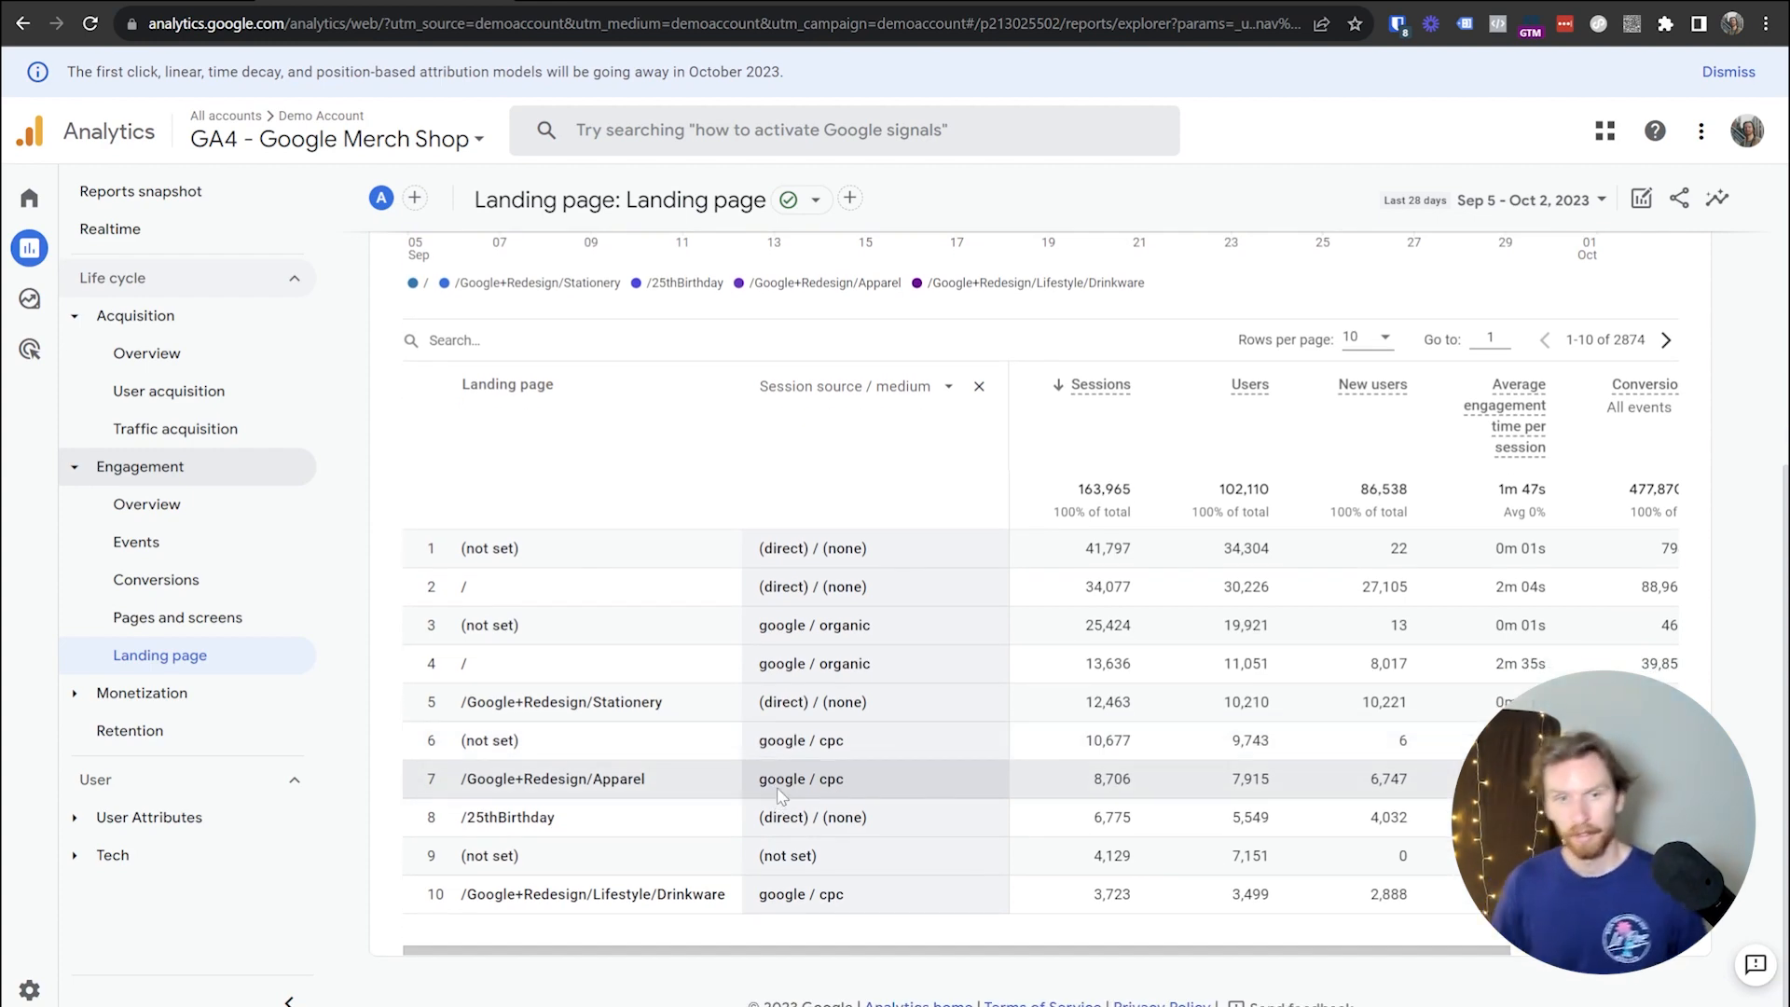
scroll(781, 795, up, 3)
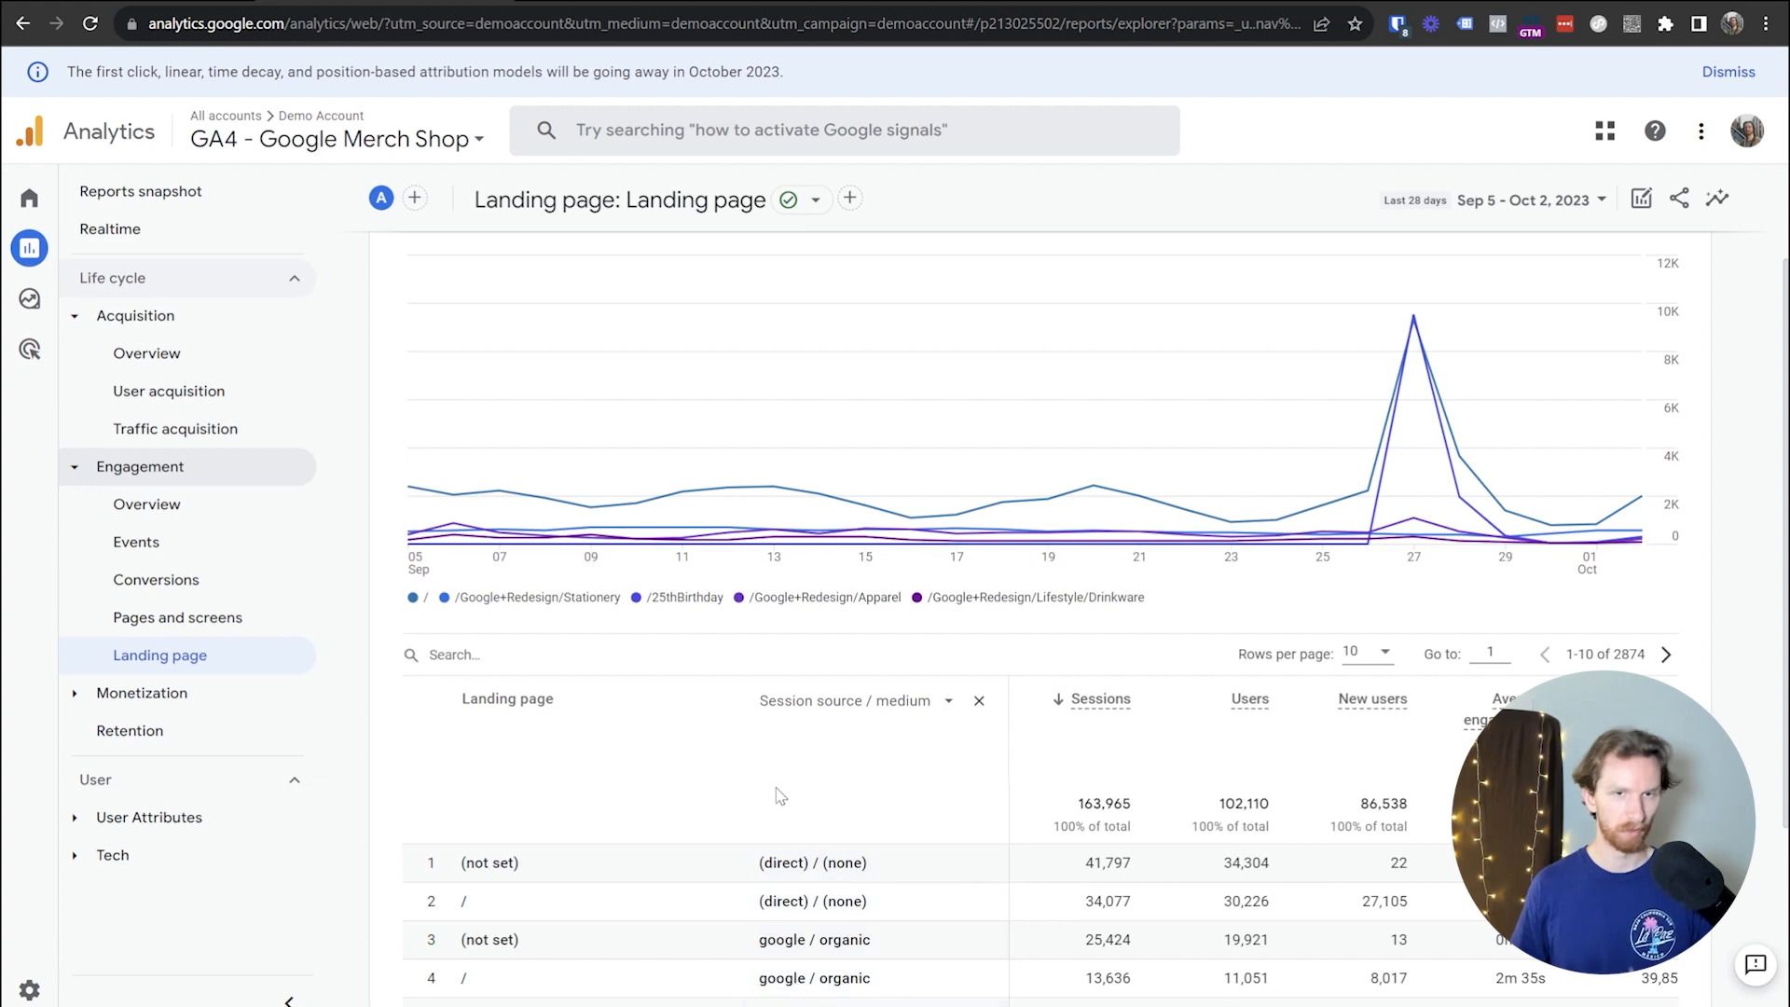
mouse_move(781, 340)
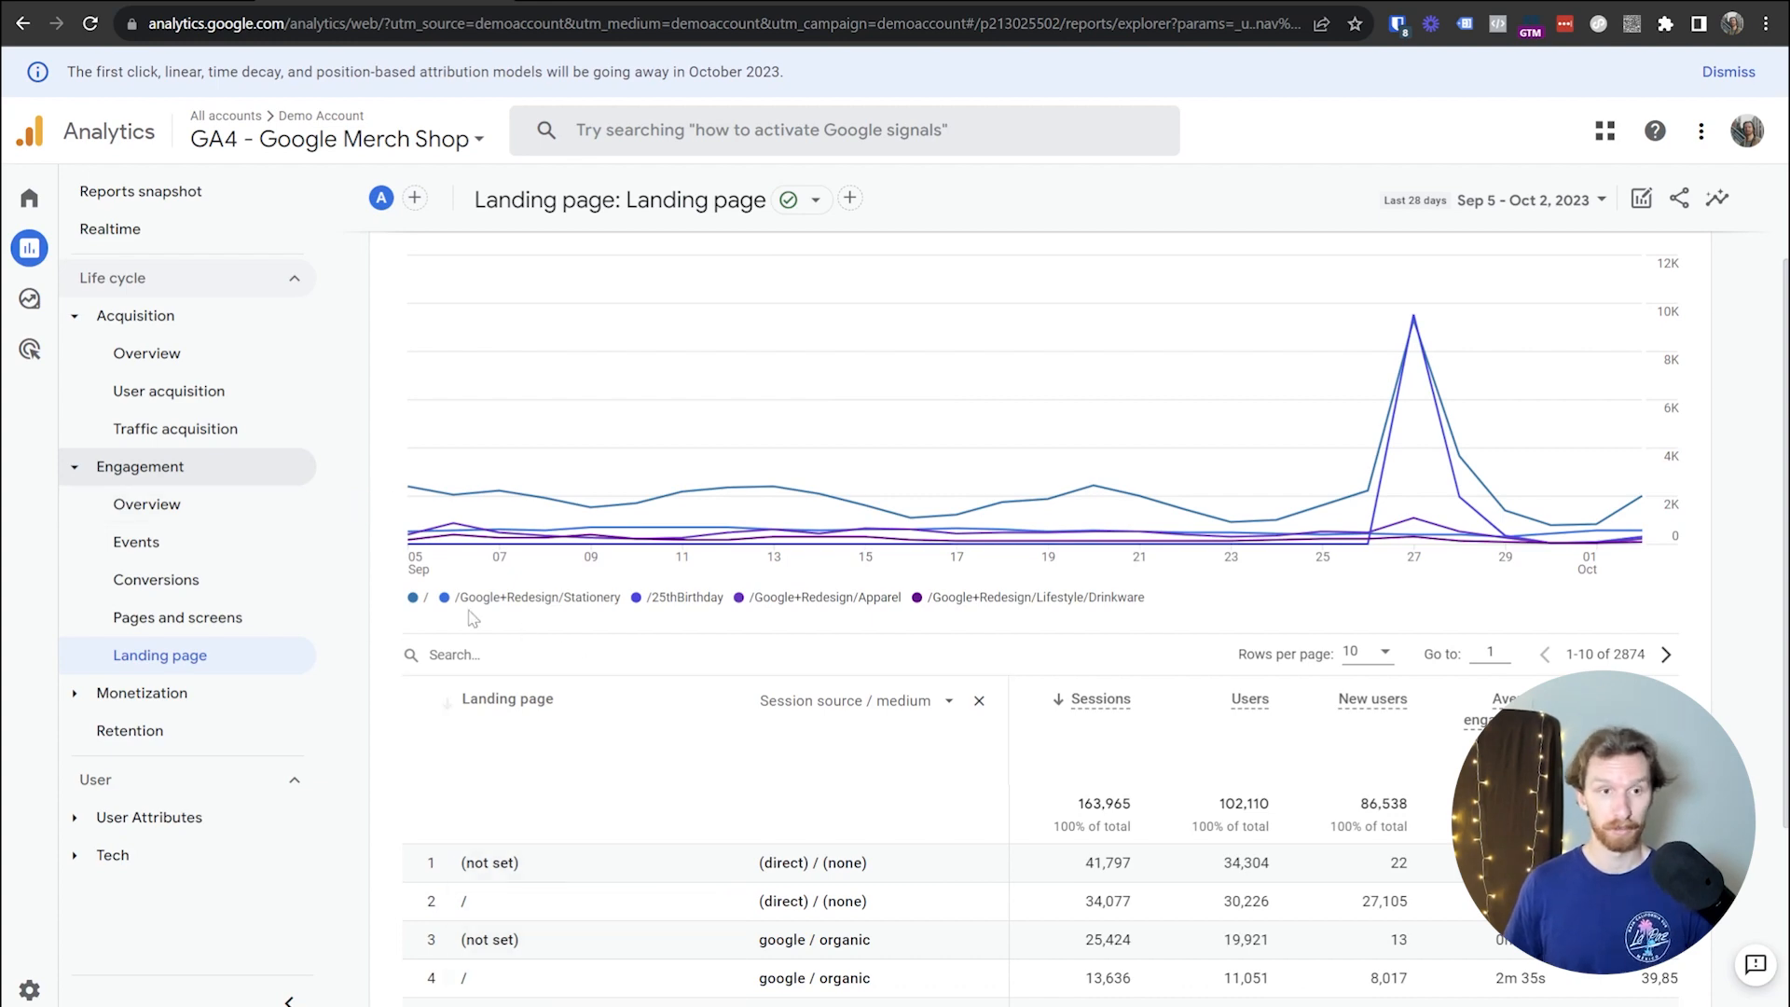
- Reopen the Events report under Engagement and show 250 rows per page in its table
click(149, 550)
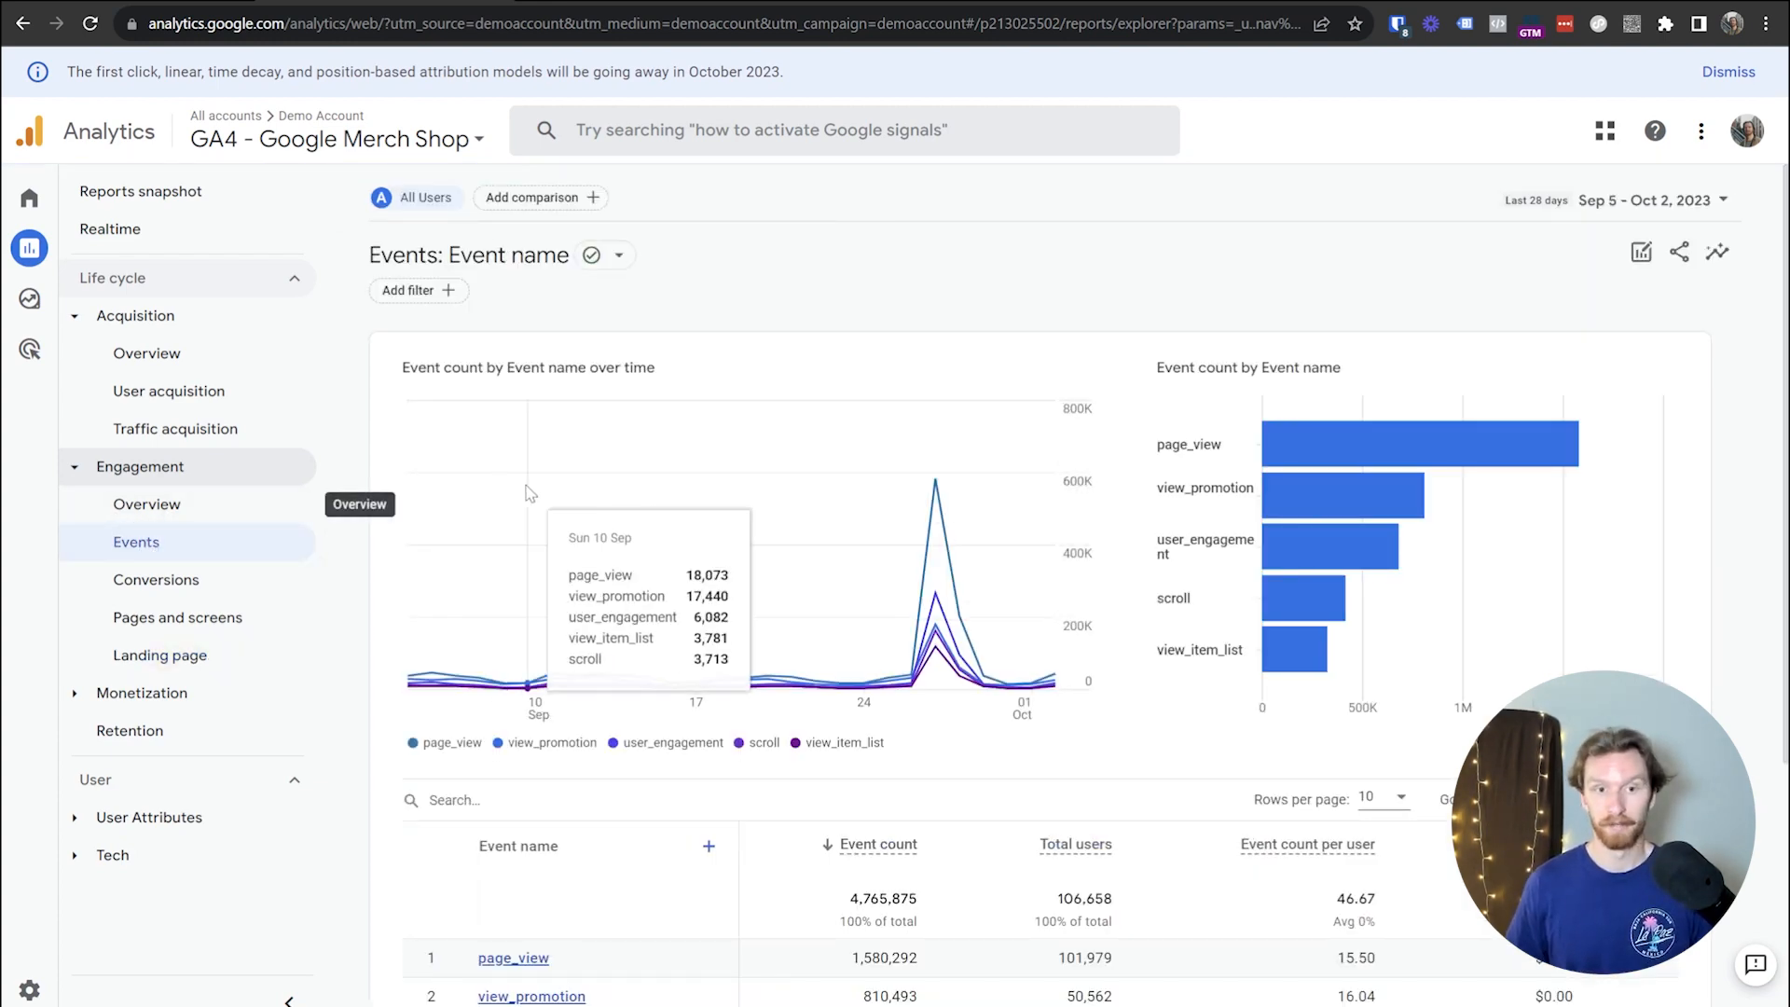
scroll(676, 578, down, 2)
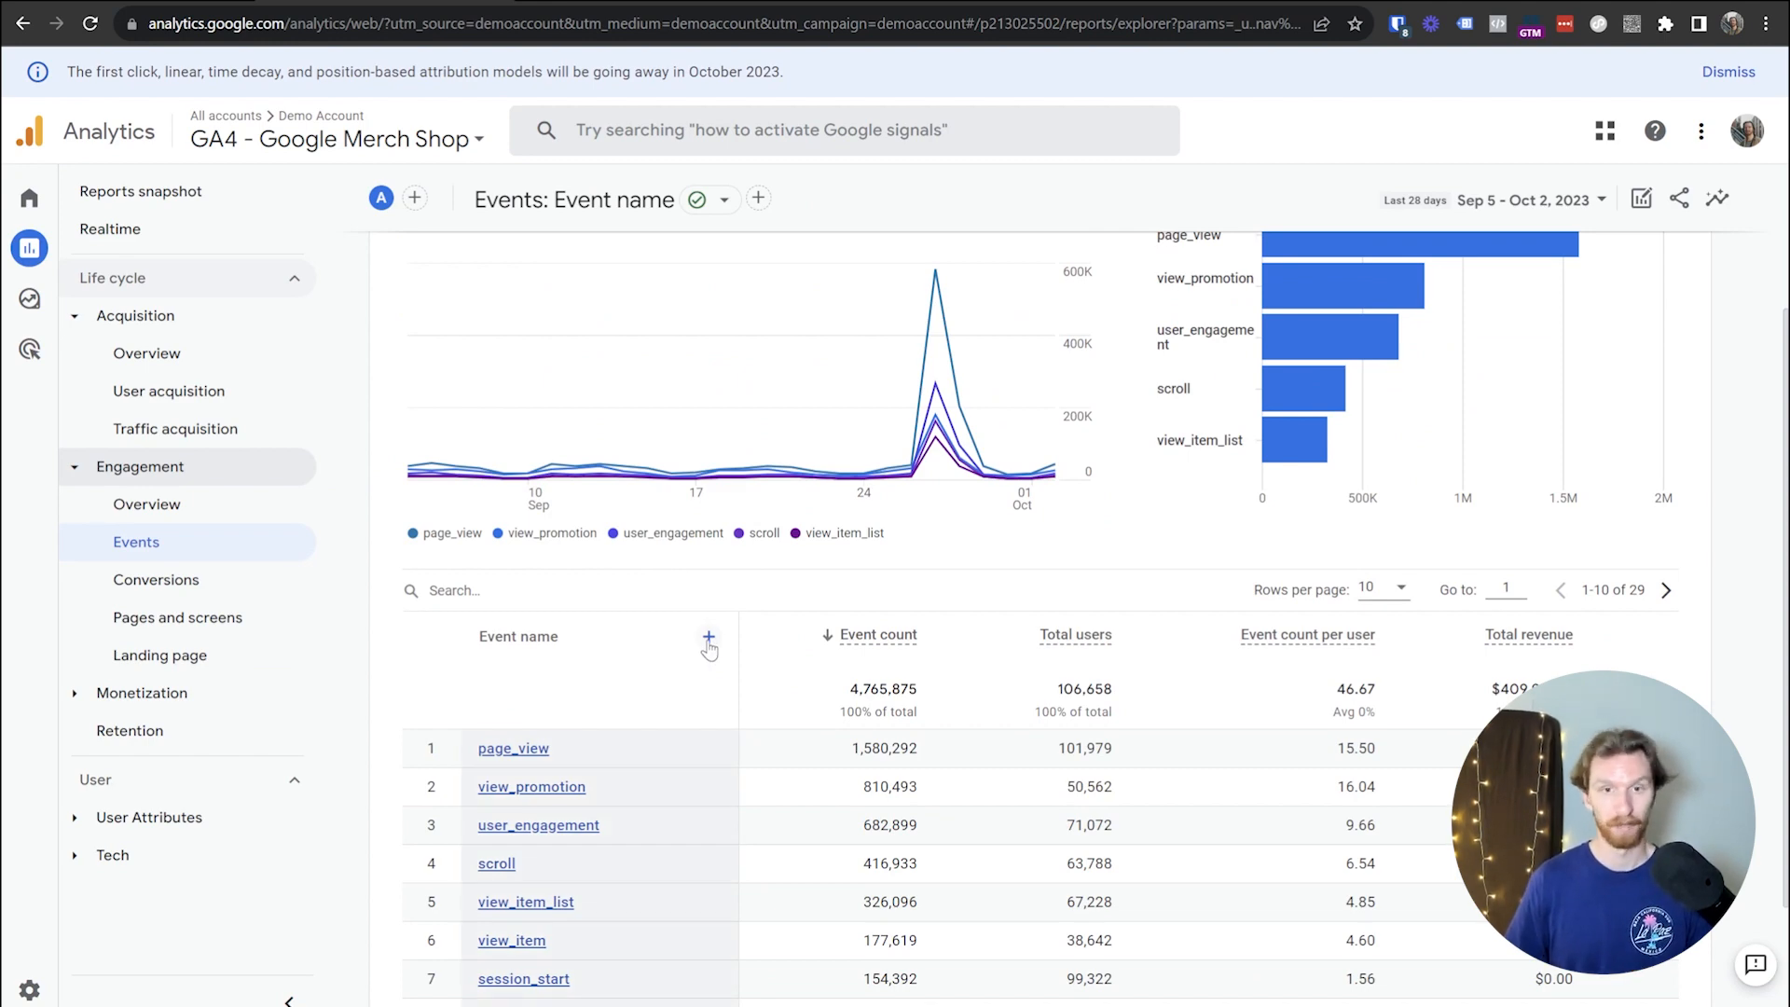
scroll(1478, 320, up, 3)
scroll(786, 565, down, 4)
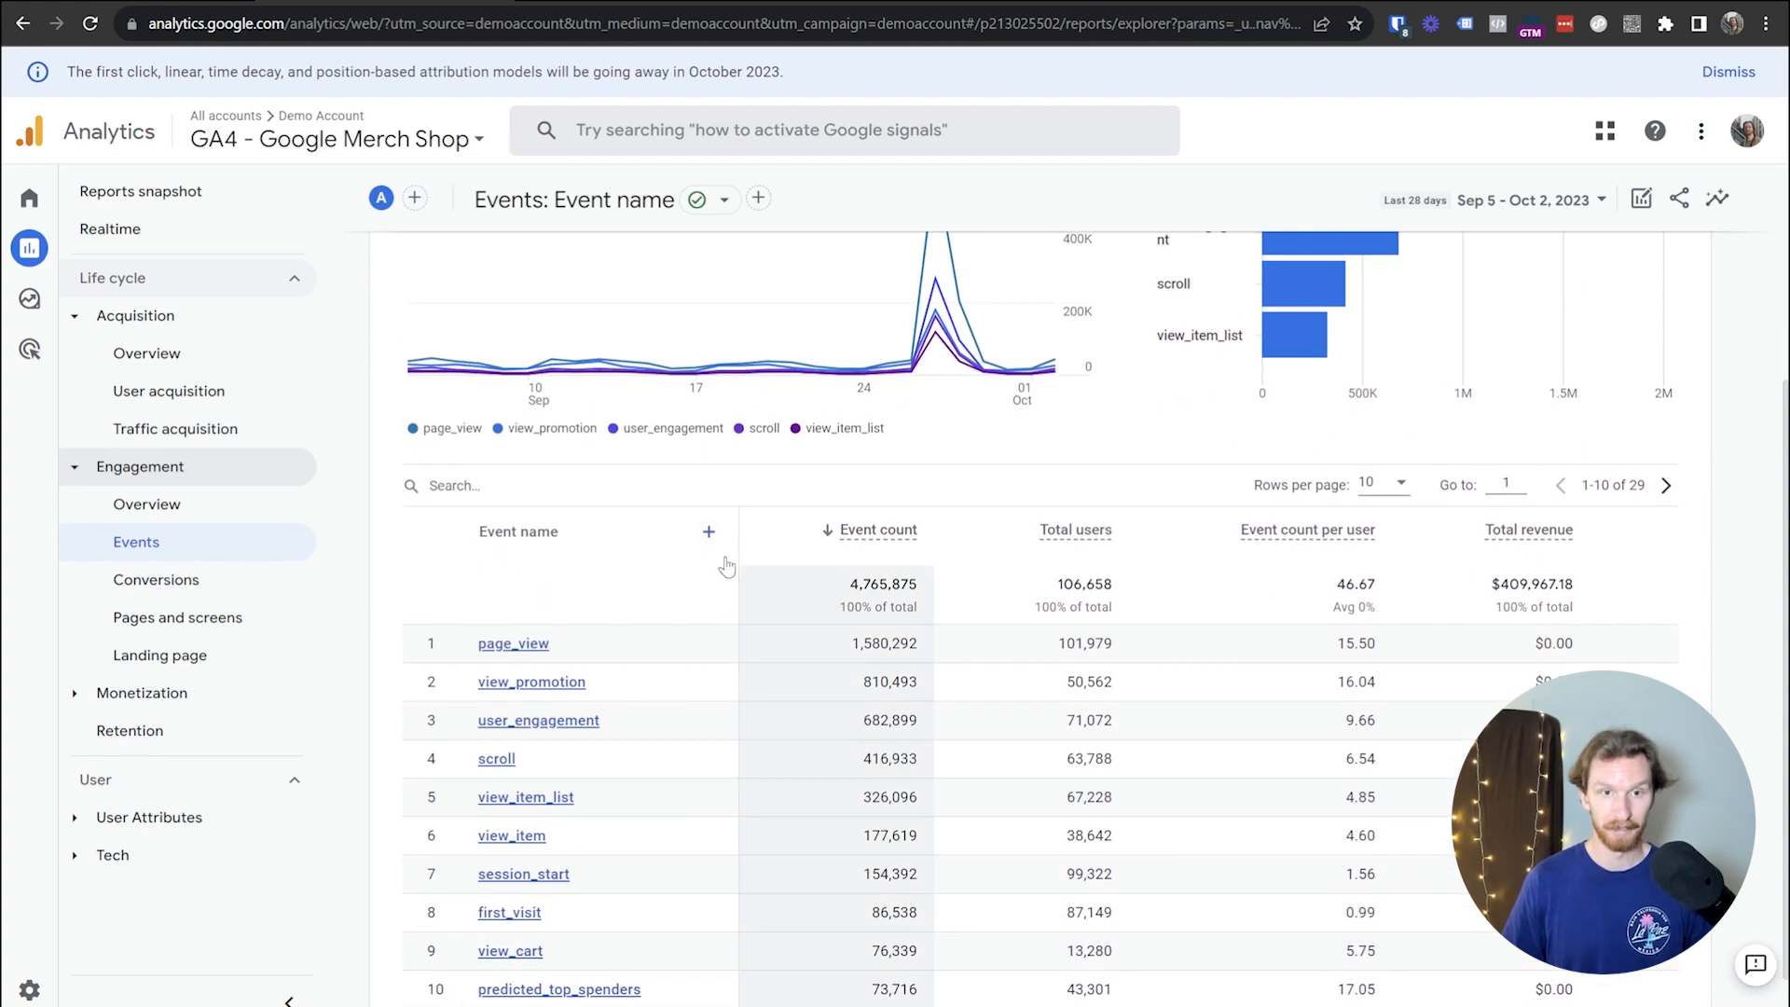
click(1384, 483)
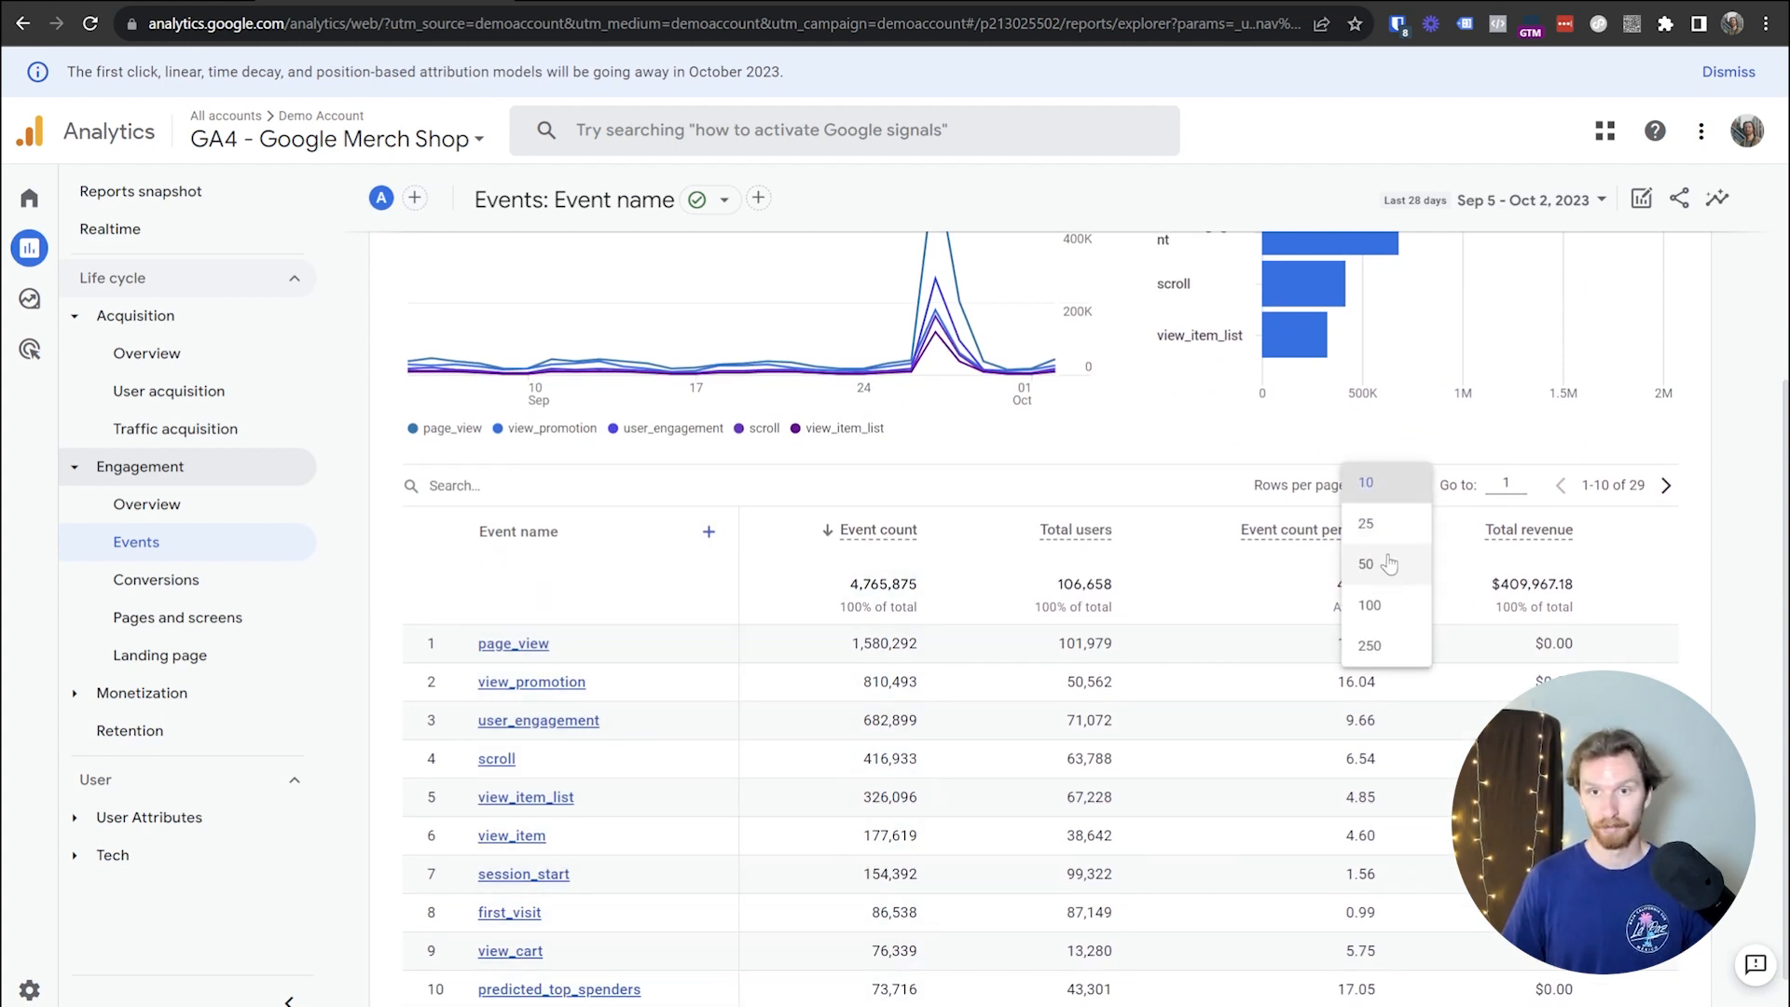
click(1369, 646)
- Add the traffic source dimension Session source / medium as a secondary dimension to the unfiltered events table
click(709, 531)
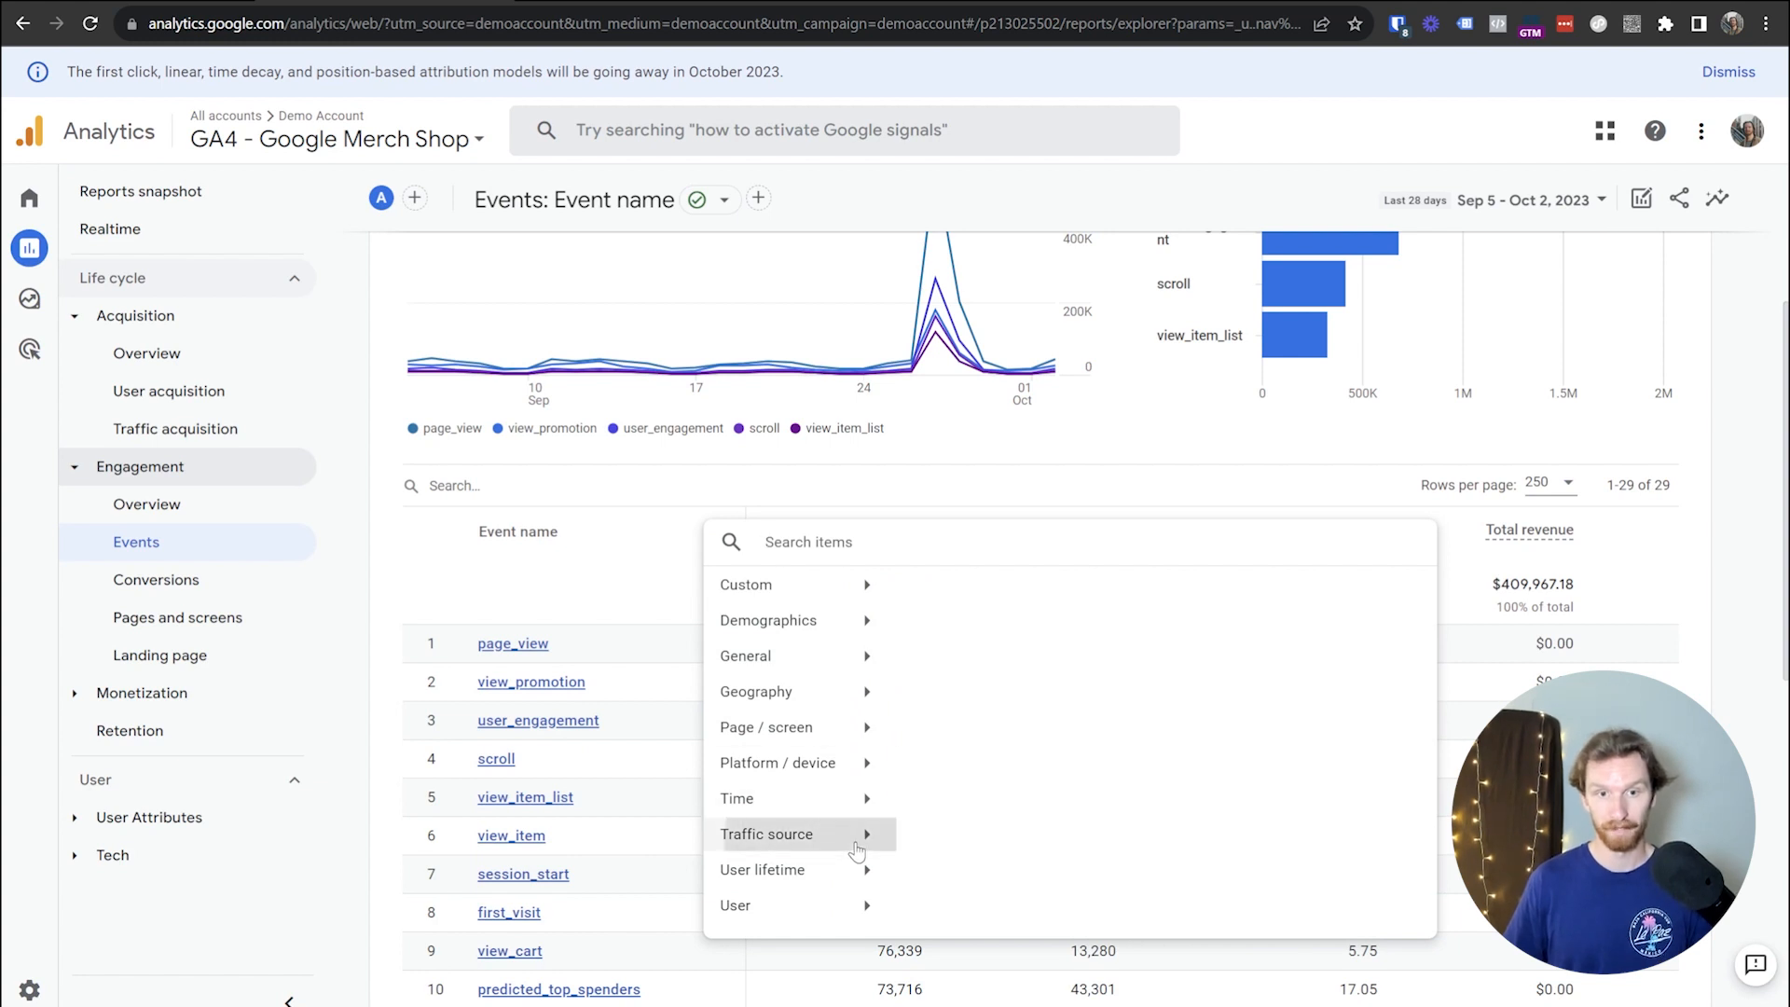
click(783, 832)
scroll(1021, 644, down, 3)
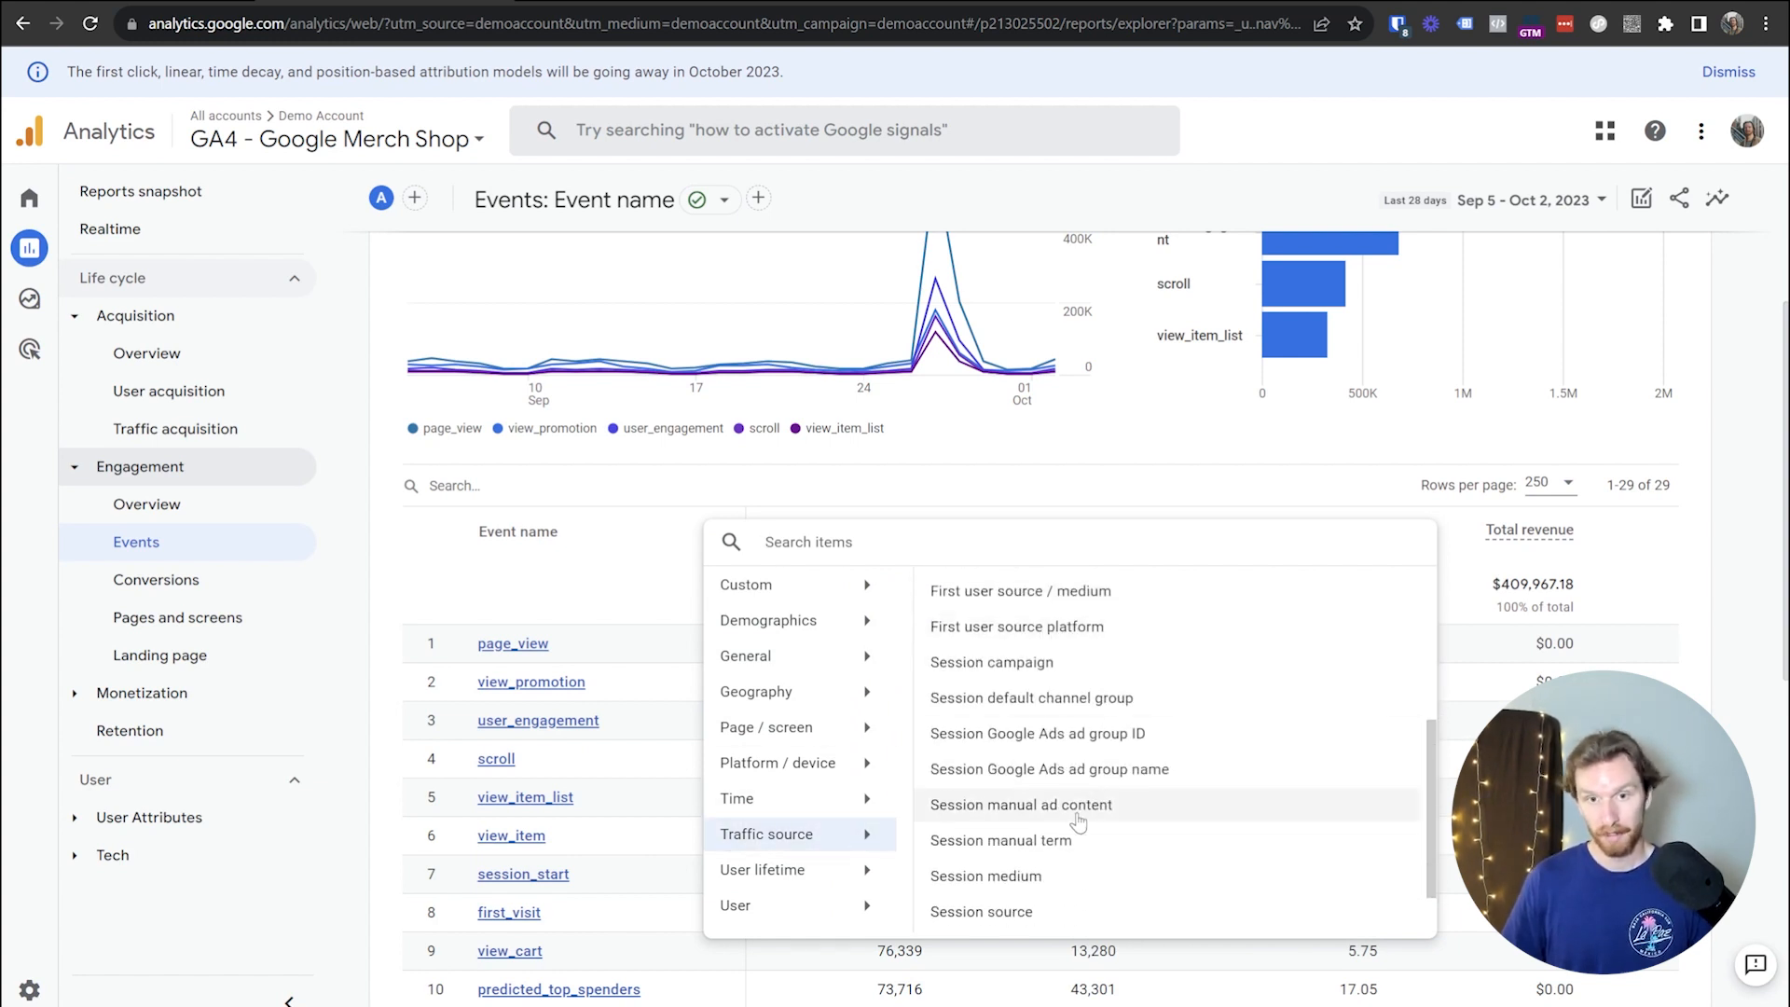
scroll(1072, 852, down, 2)
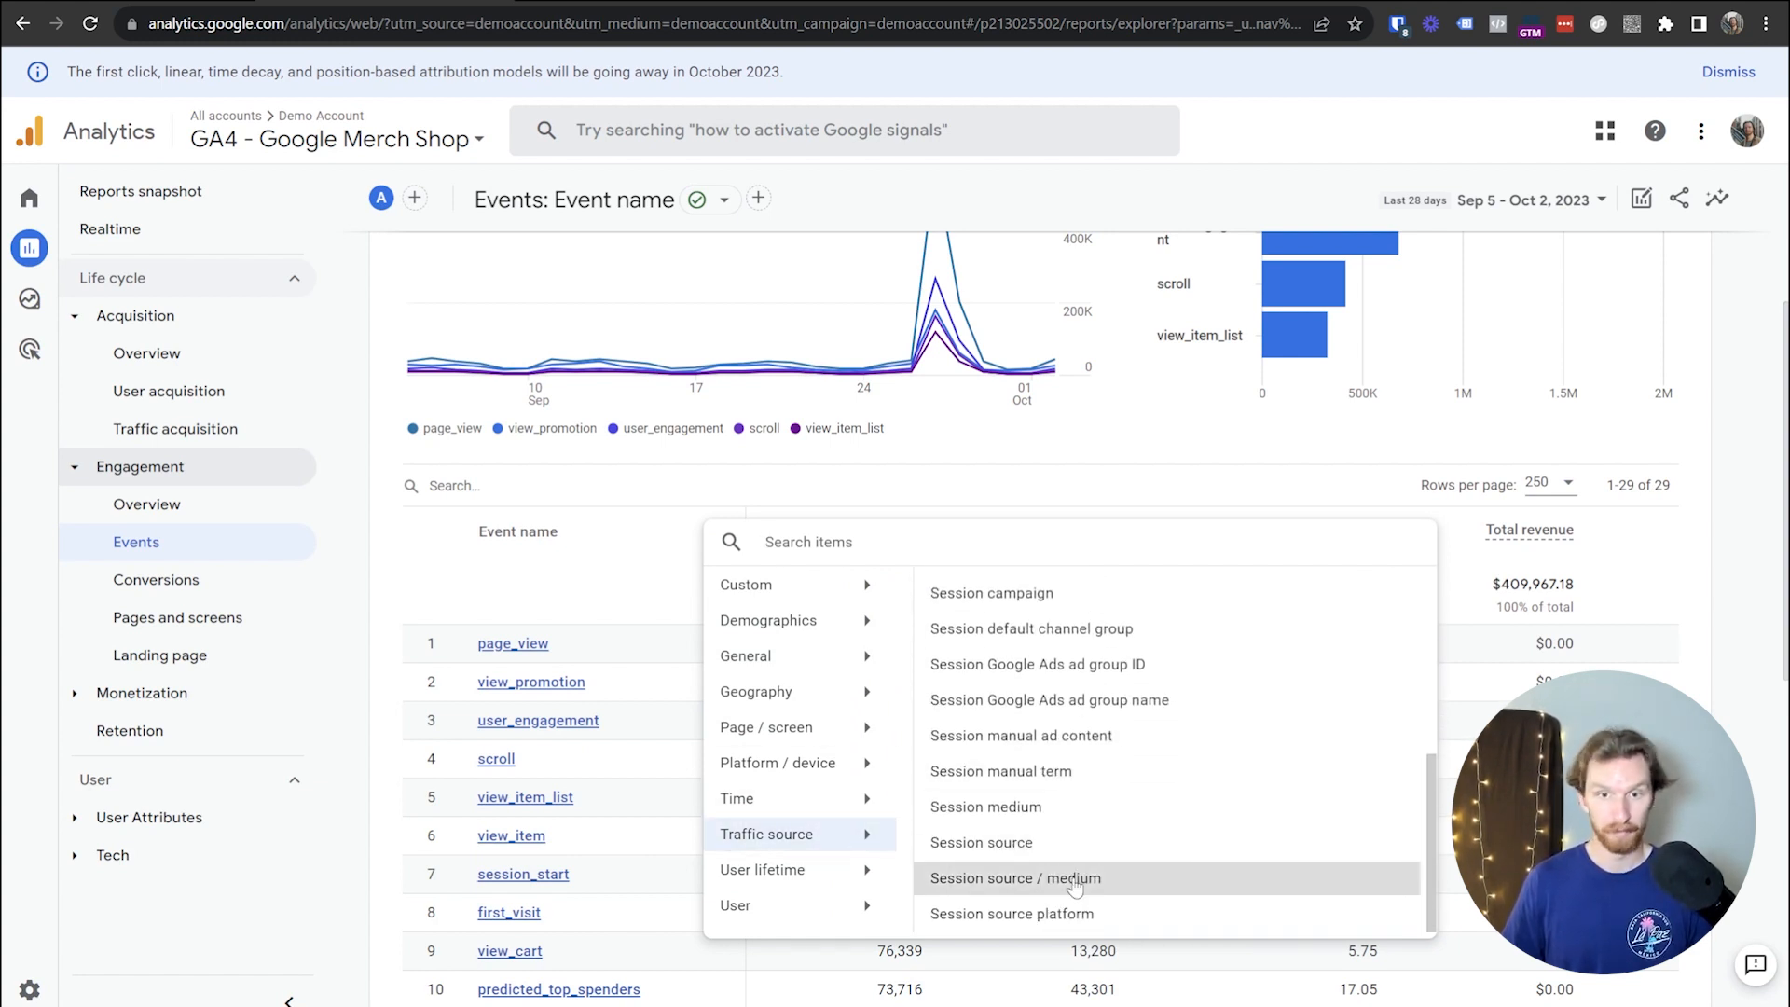
click(1074, 876)
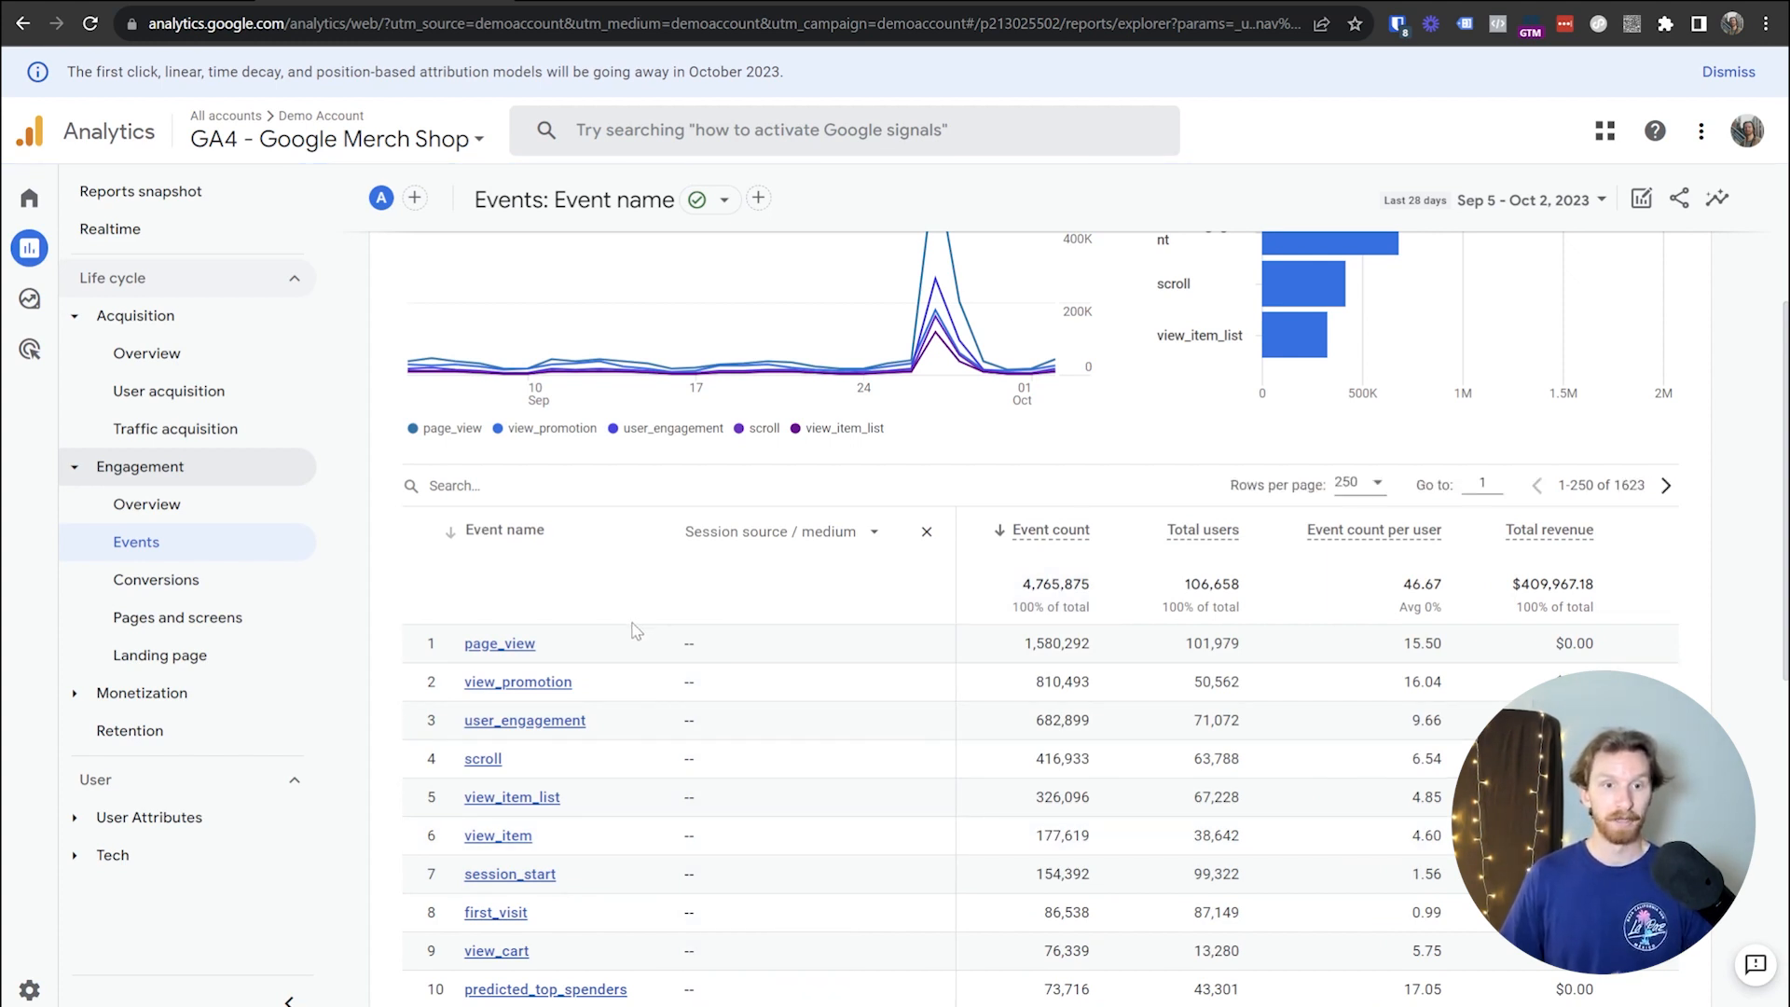
- Filter the events table by "scroll"
scroll(587, 709, down, 1)
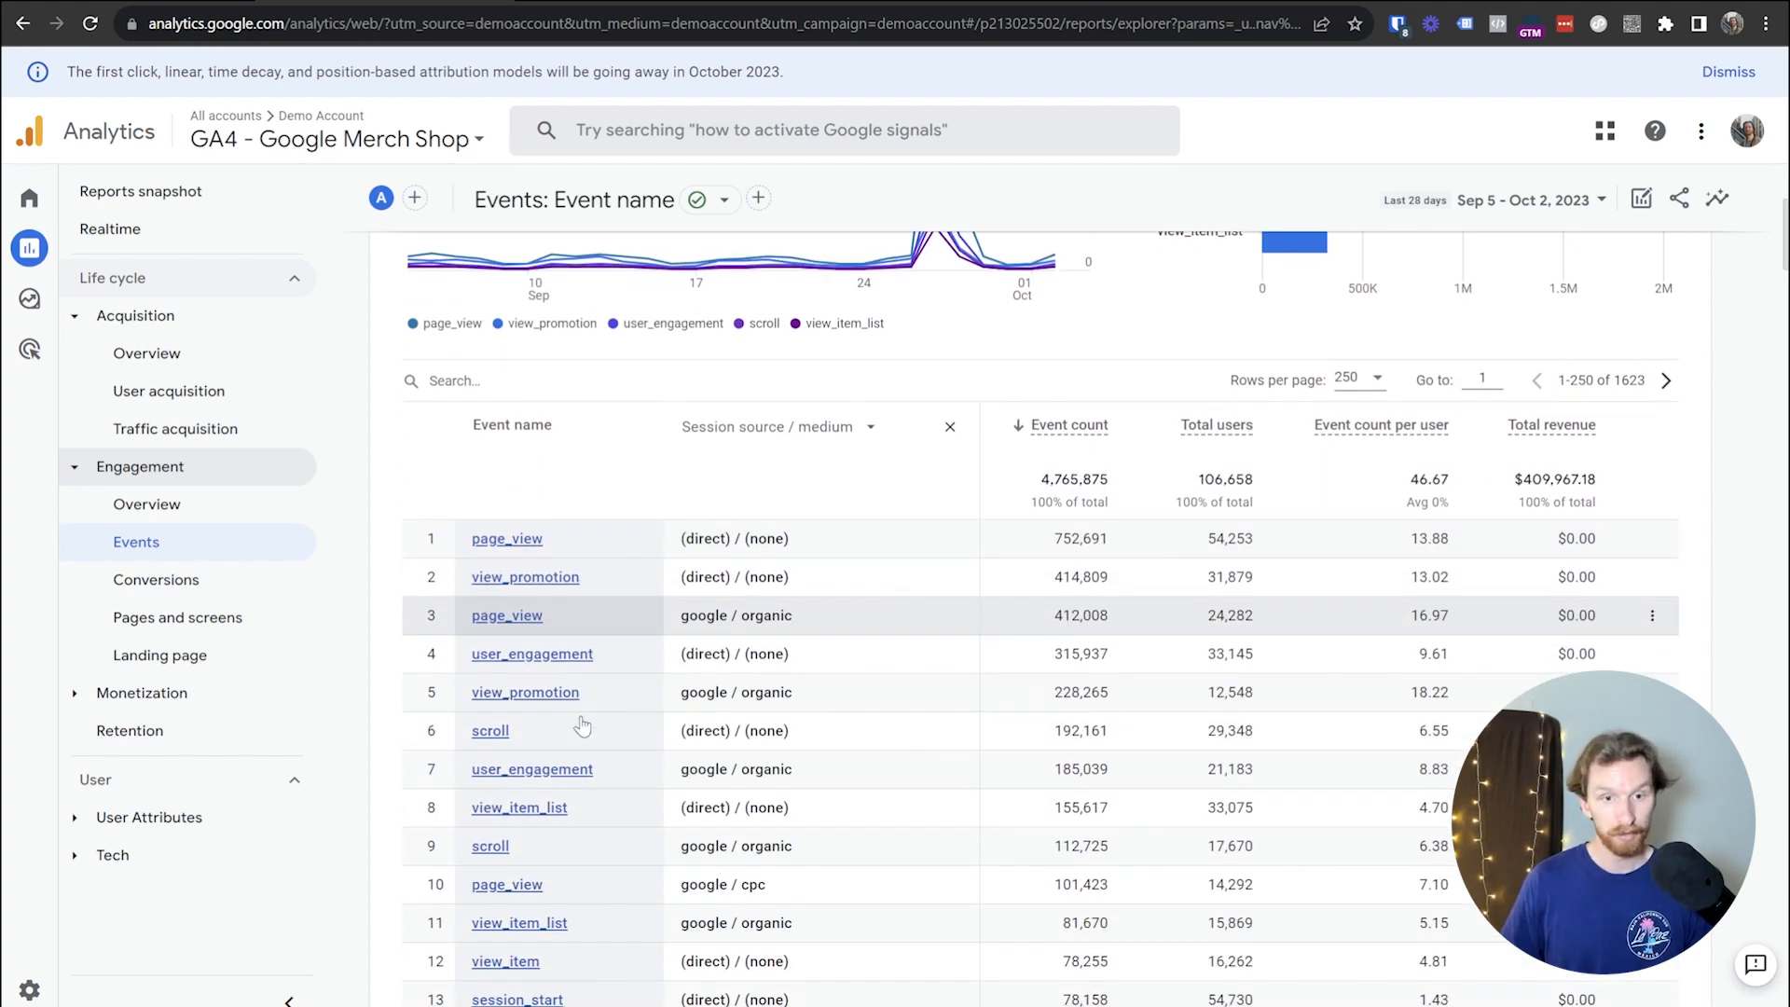
click(537, 378)
text(scroll)
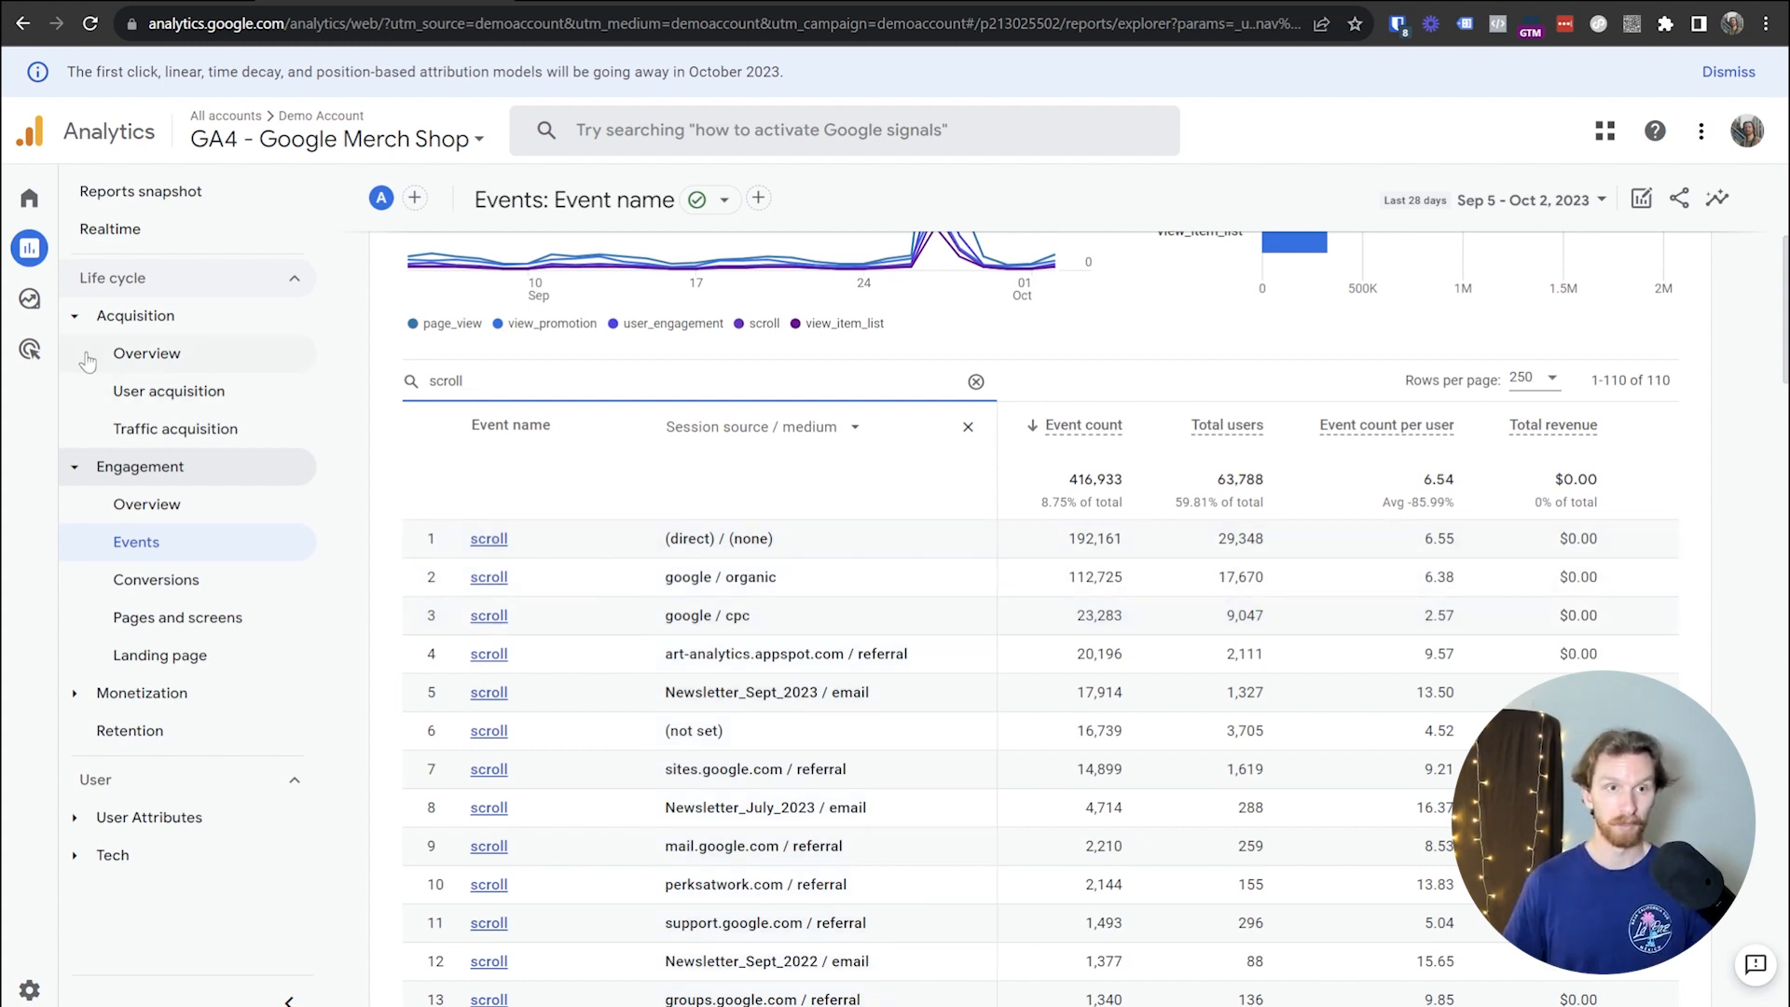
- Open the Traffic acquisition report and switch the table's primary dimension to Session source / medium
mouse_move(46, 320)
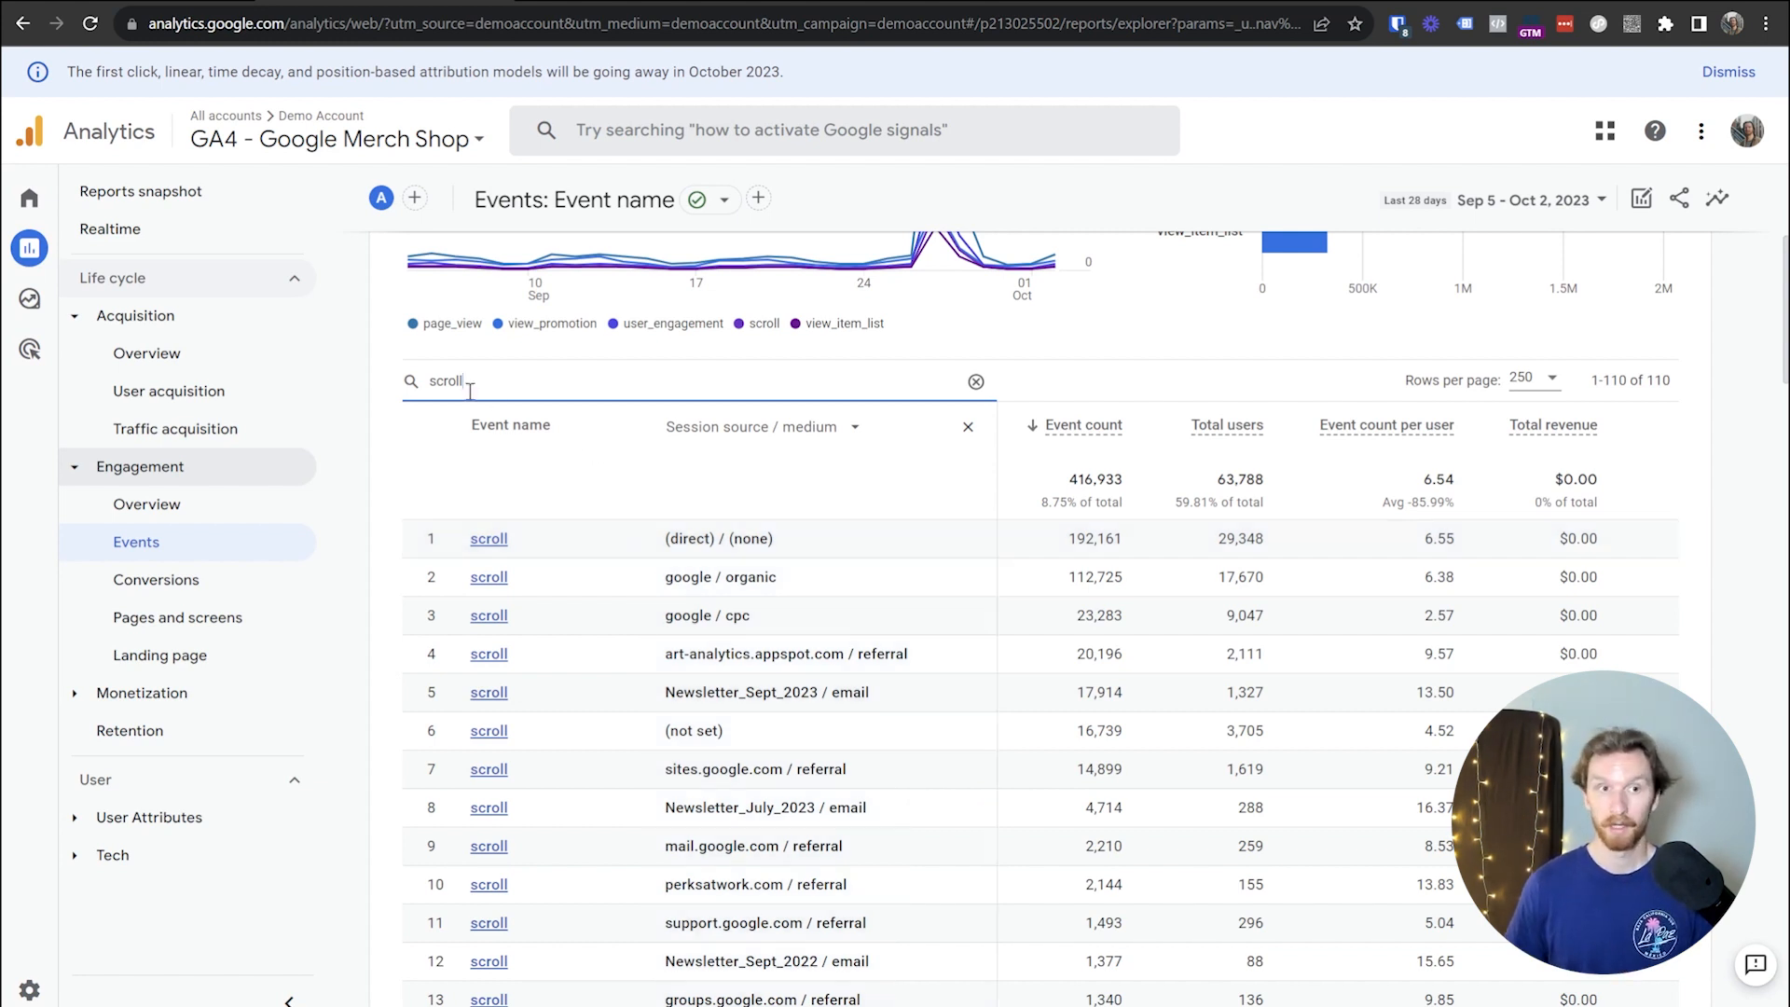
click(196, 427)
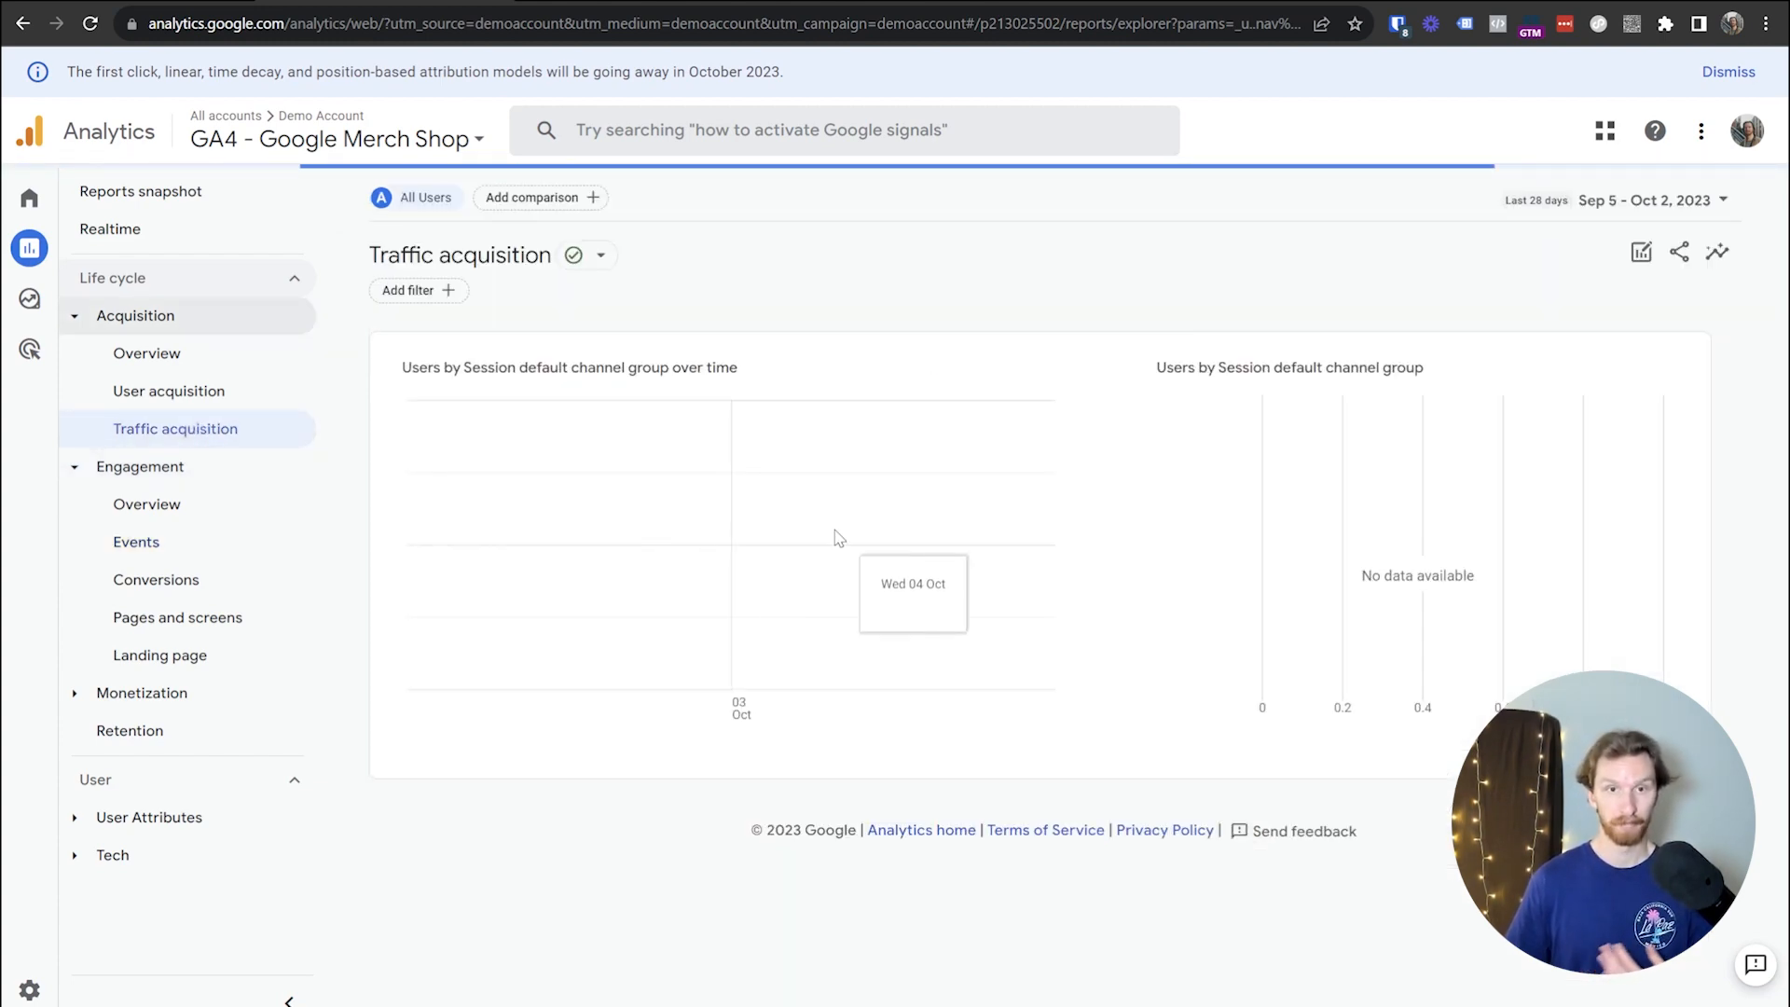
scroll(796, 673, down, 2)
scroll(795, 674, down, 3)
click(645, 386)
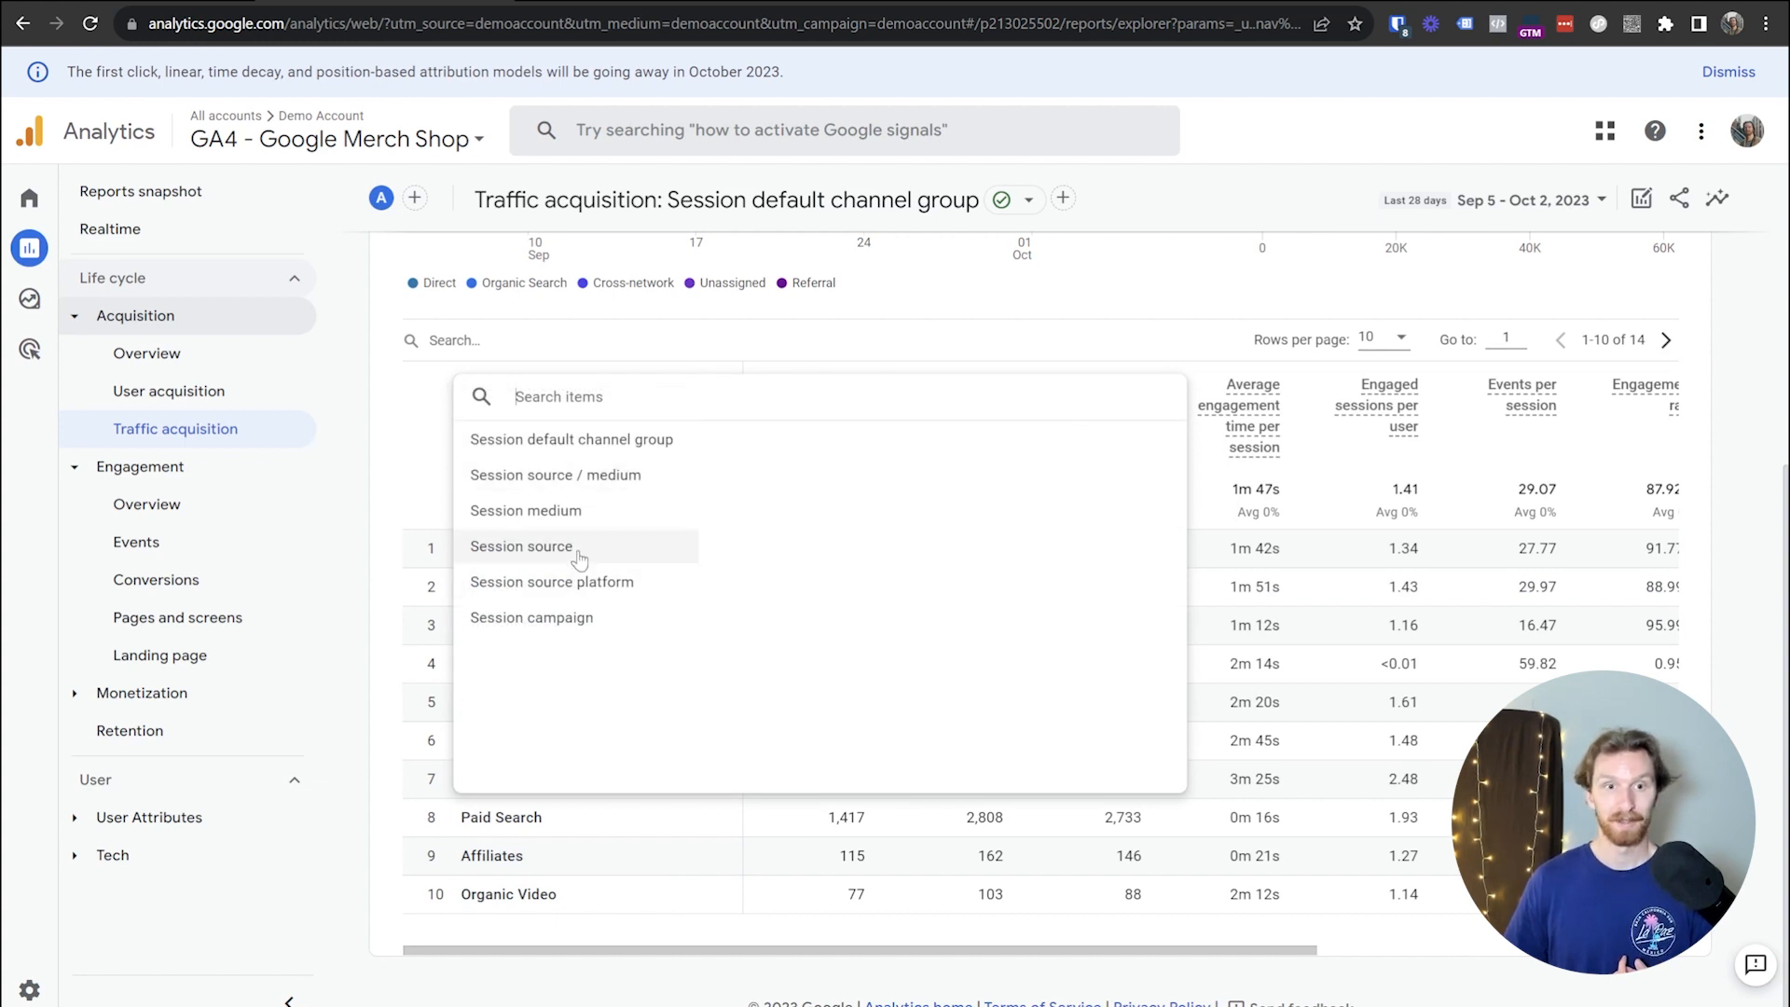
click(615, 475)
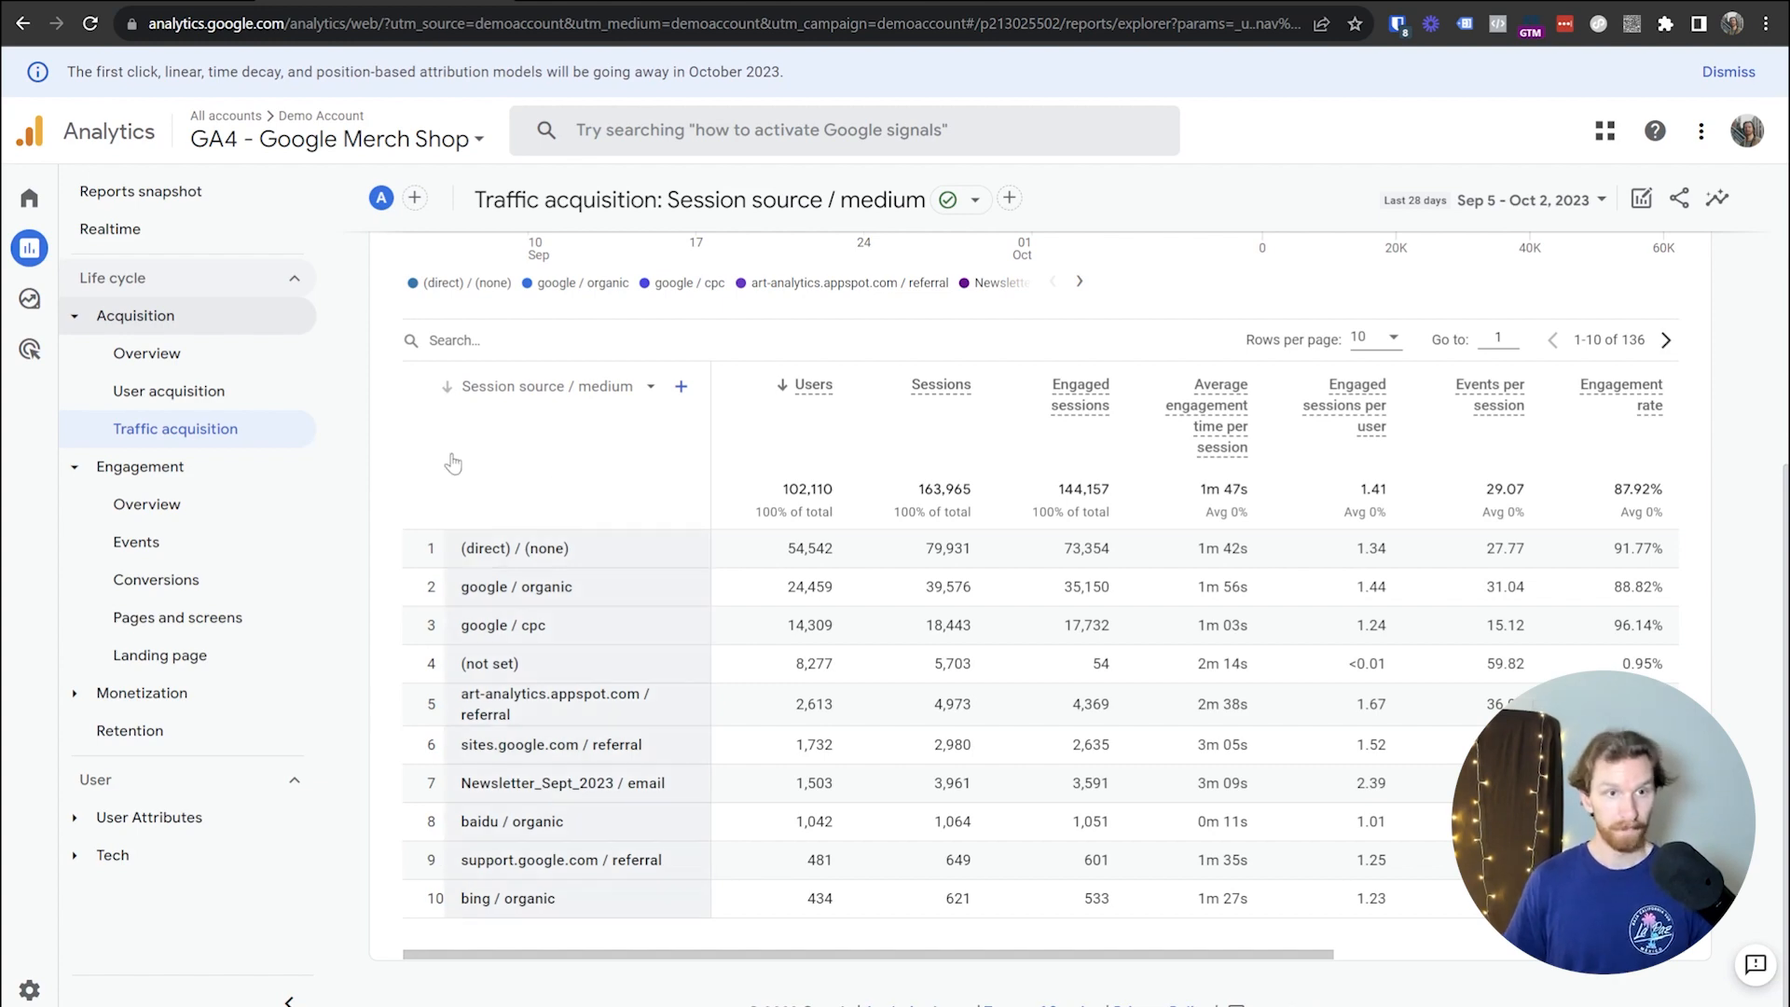
- Create a blank exploration and look through its row, column, value and filter settings
click(31, 299)
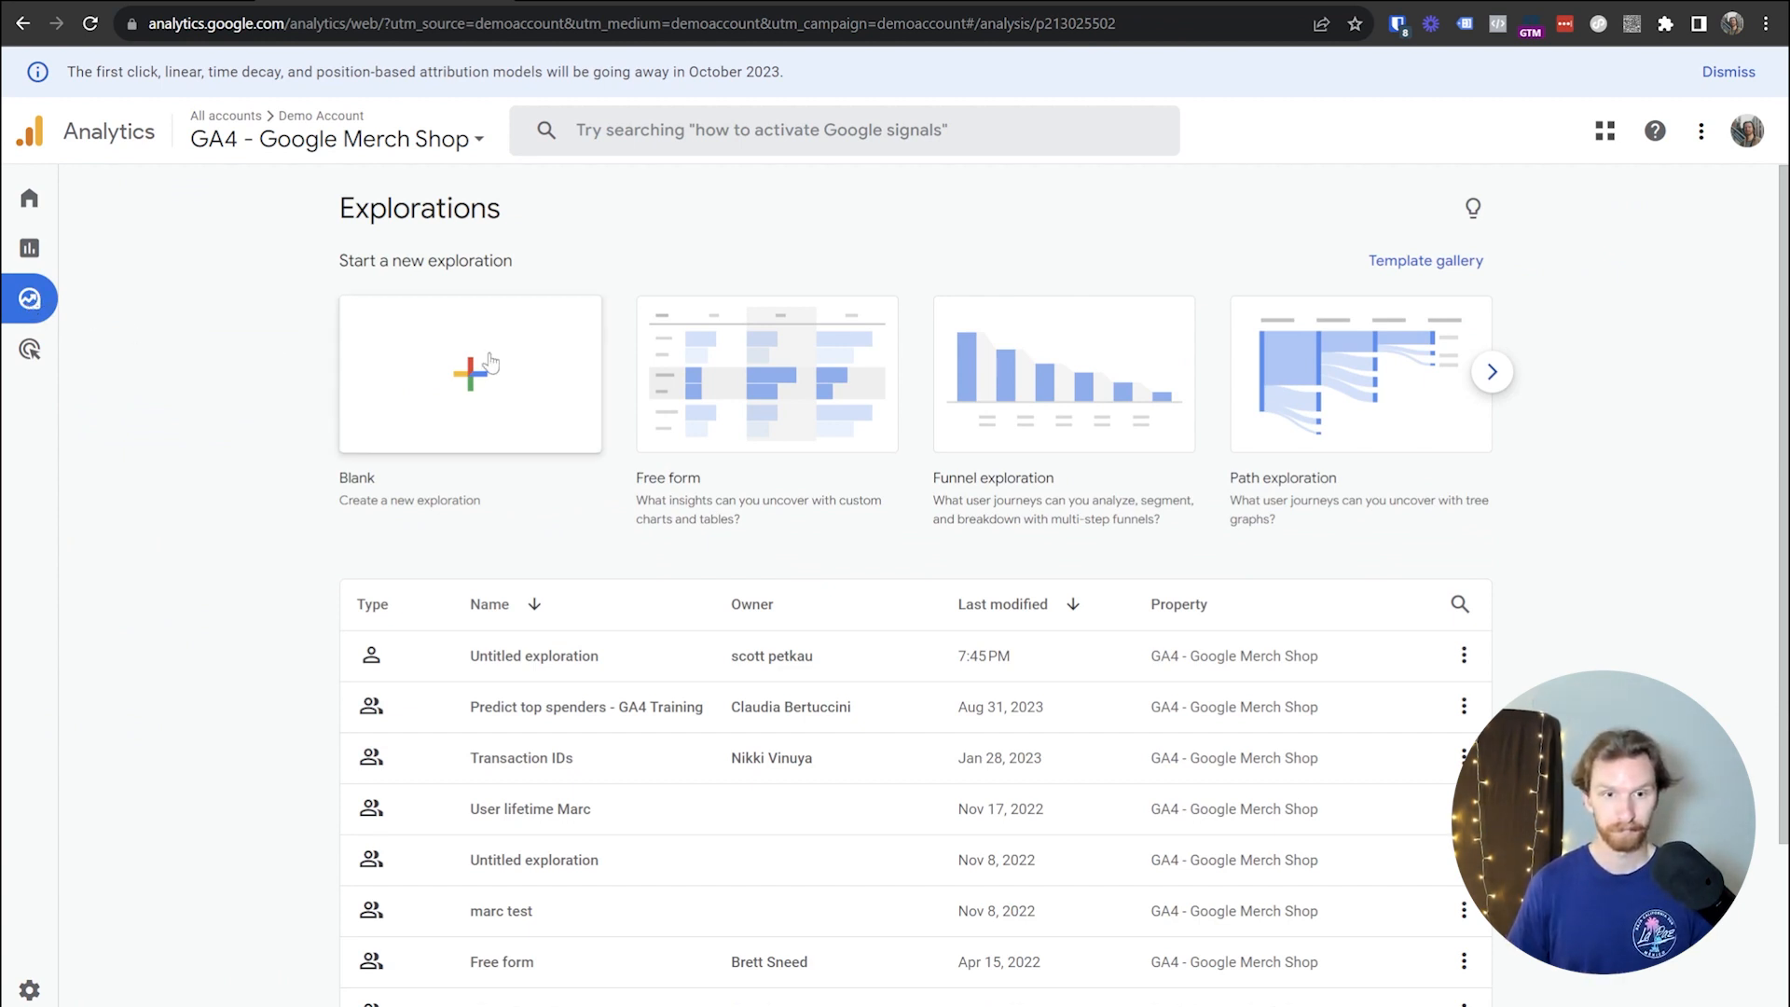
click(463, 385)
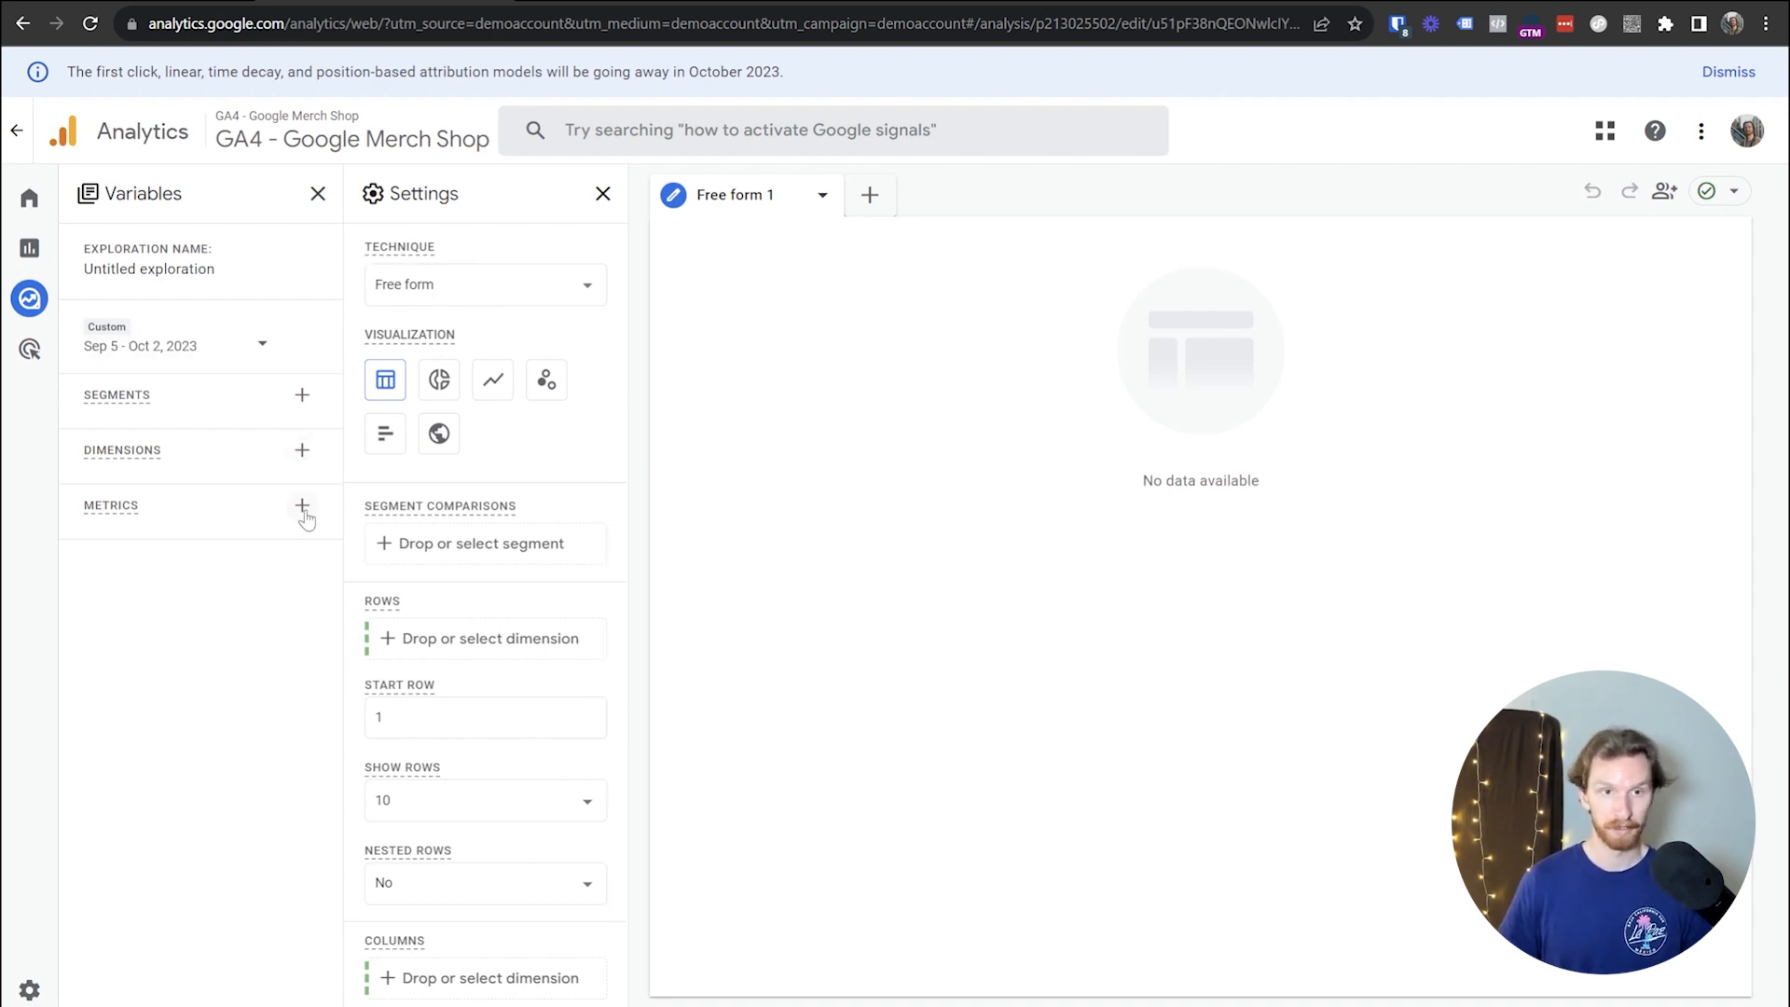
scroll(481, 524, down, 1)
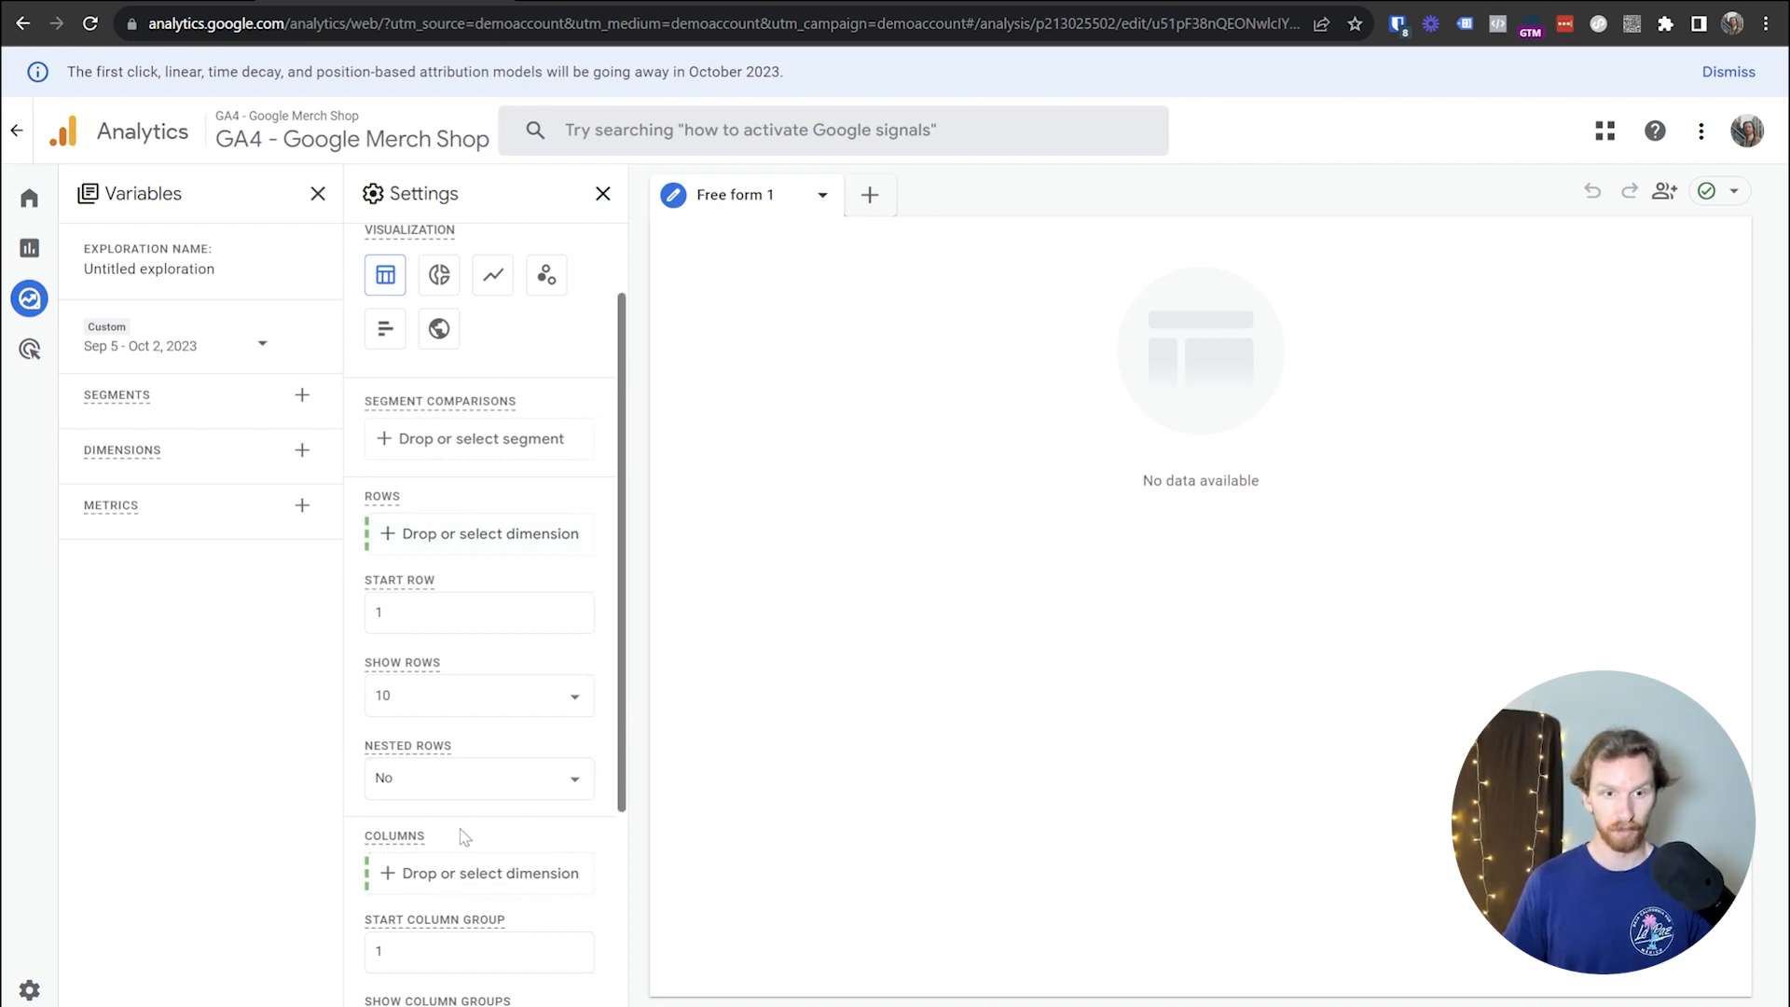
scroll(471, 821, down, 4)
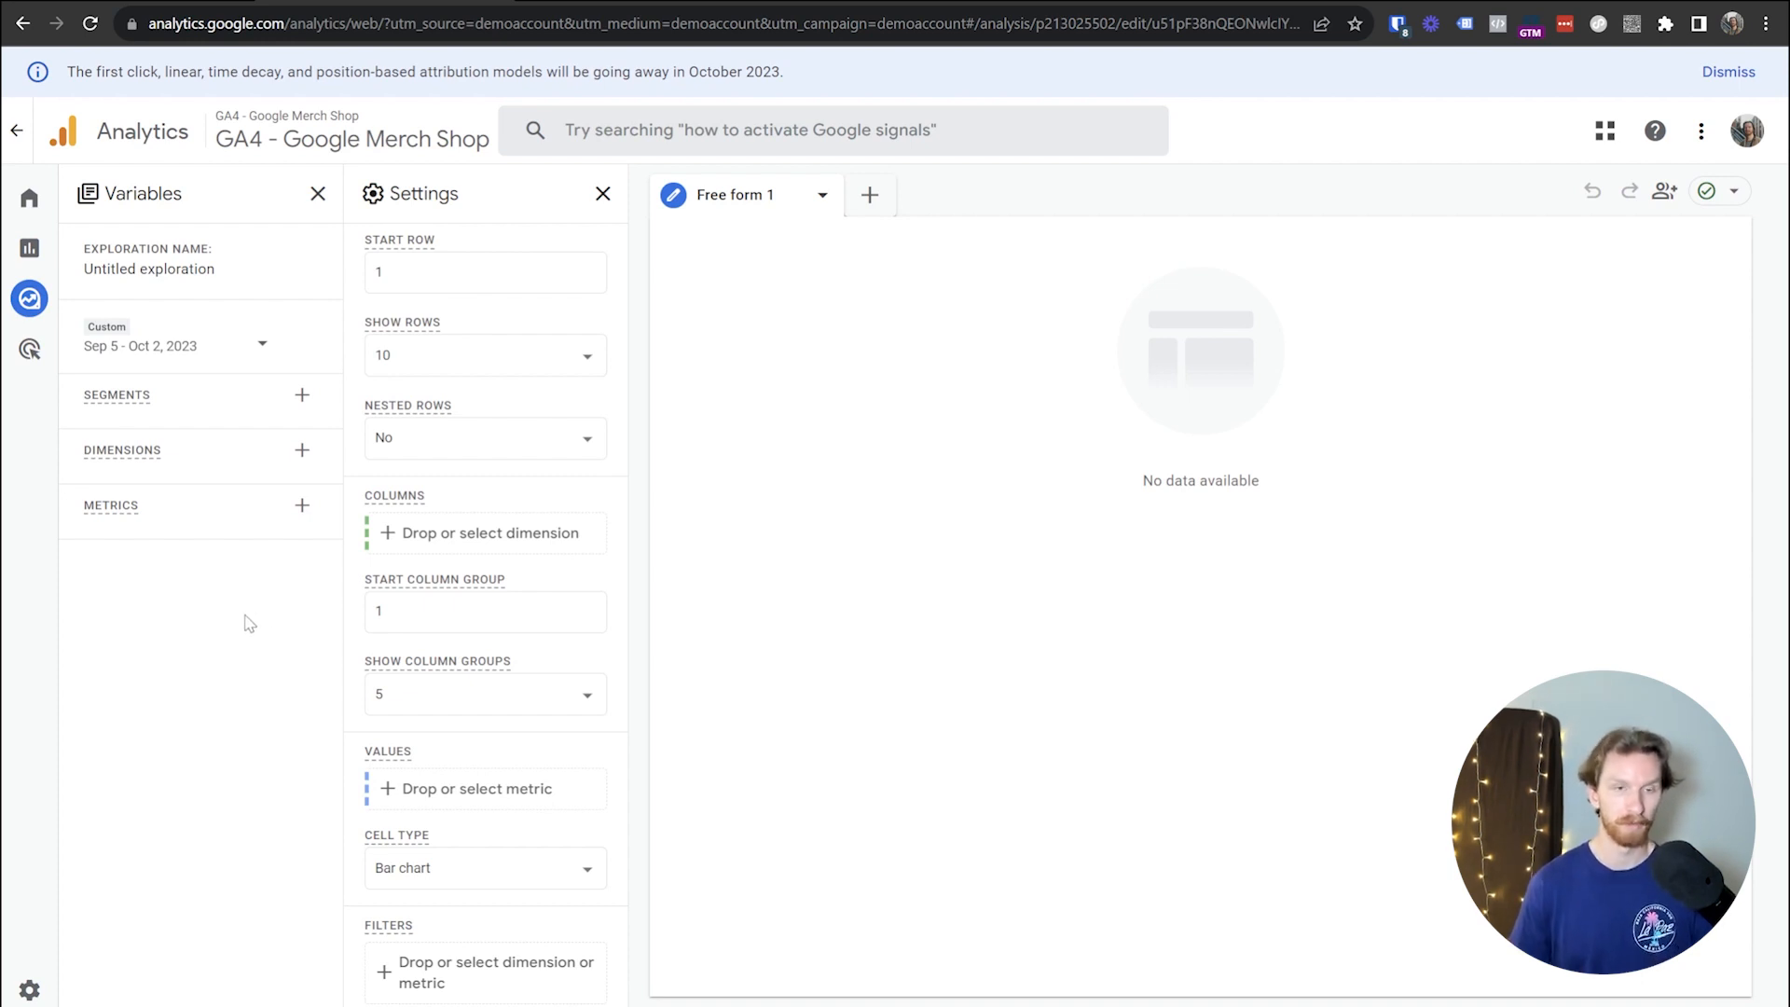
- Open the exploration's dimension selection and select Order coupon and Item name from the Ecommerce group
click(300, 450)
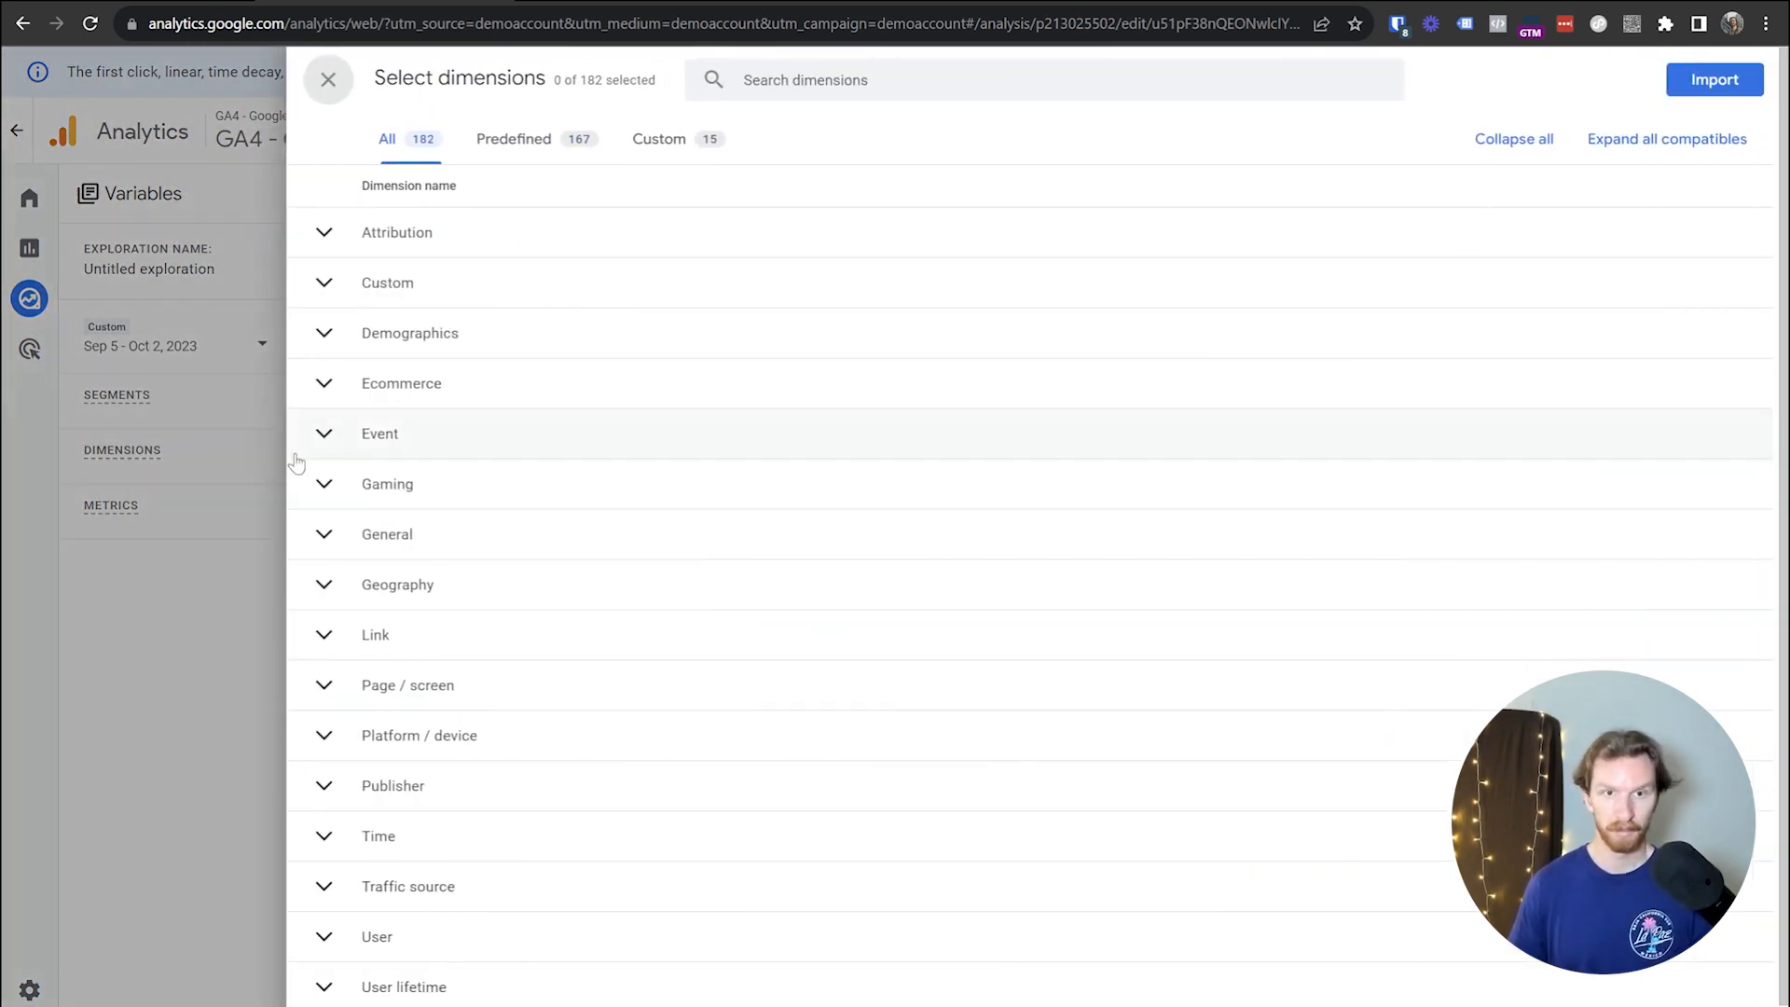
click(322, 384)
scroll(474, 482, down, 7)
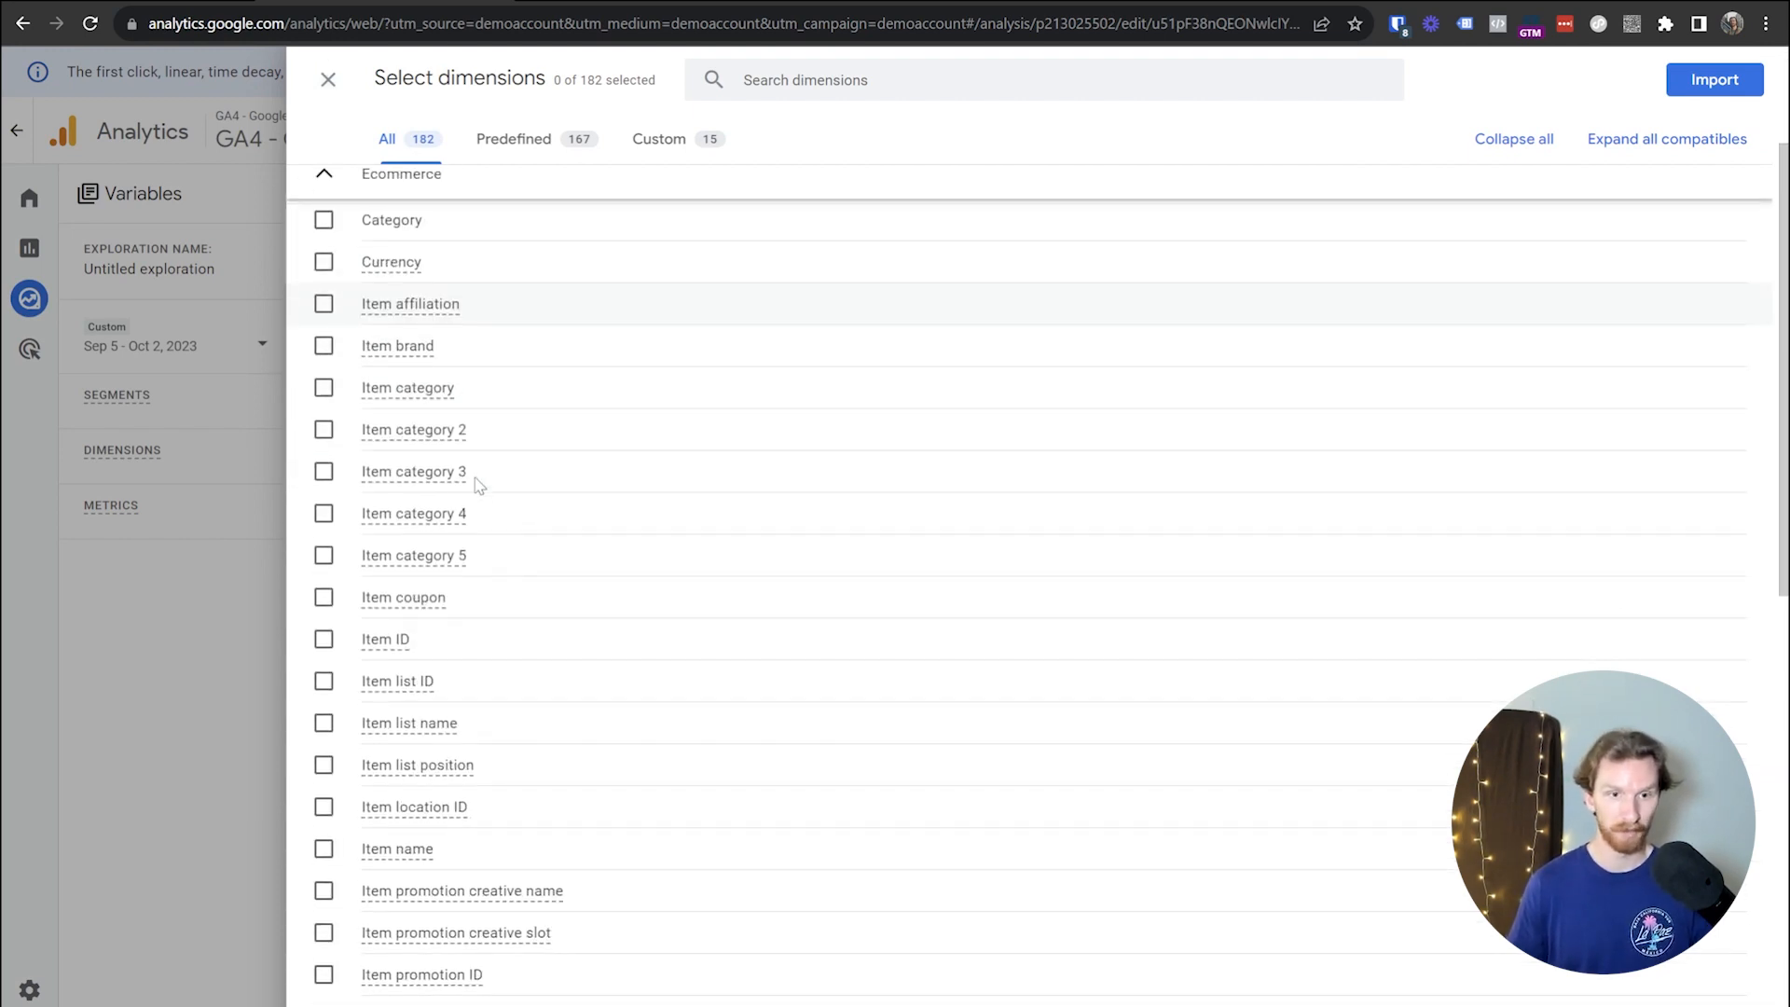
scroll(566, 610, down, 1)
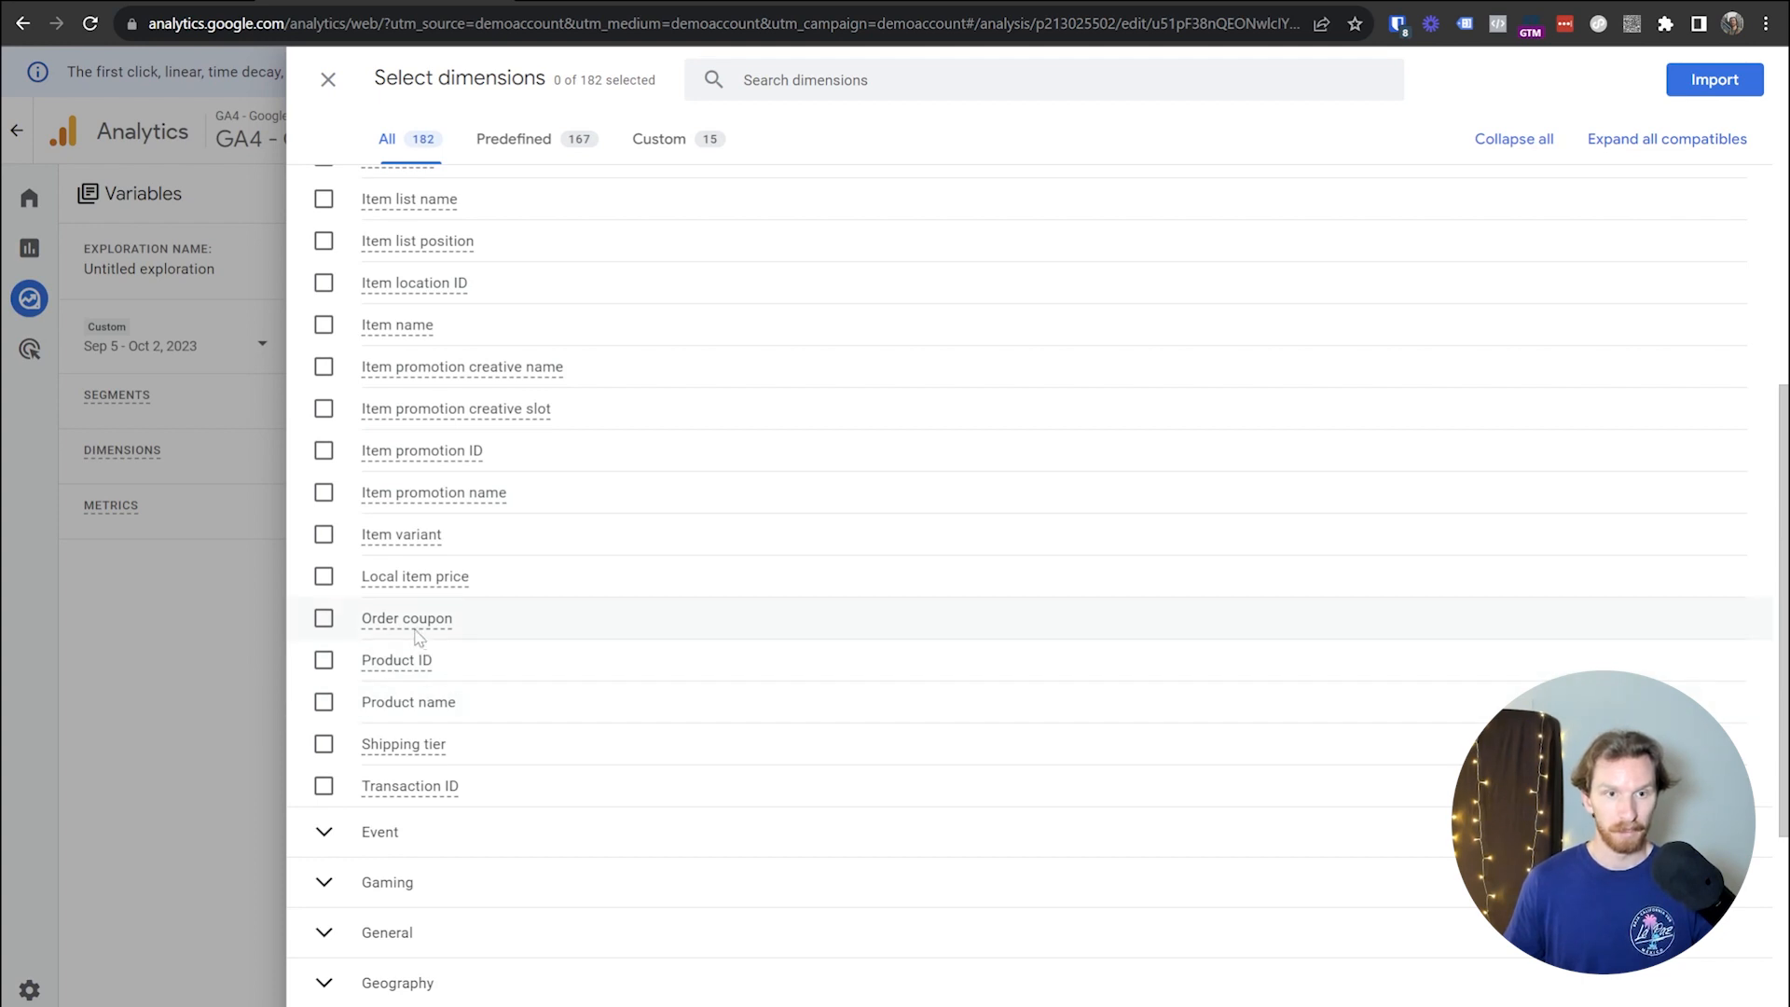
click(323, 621)
scroll(583, 575, up, 5)
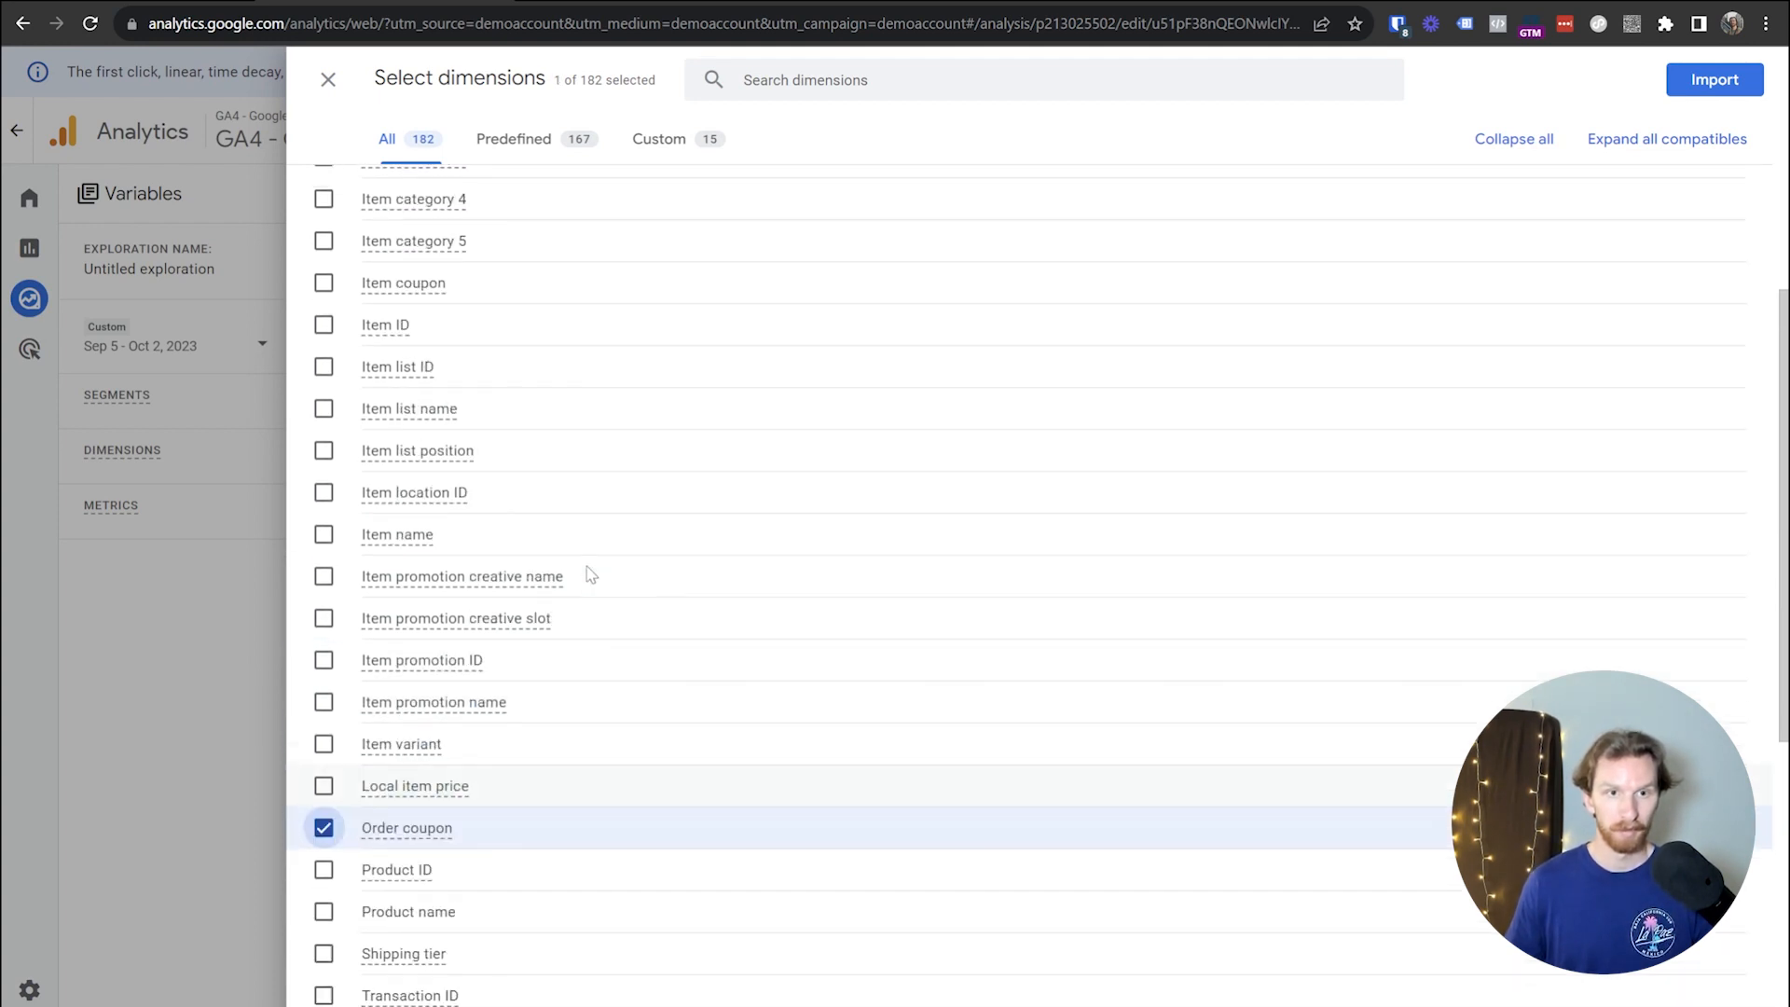
scroll(587, 578, down, 2)
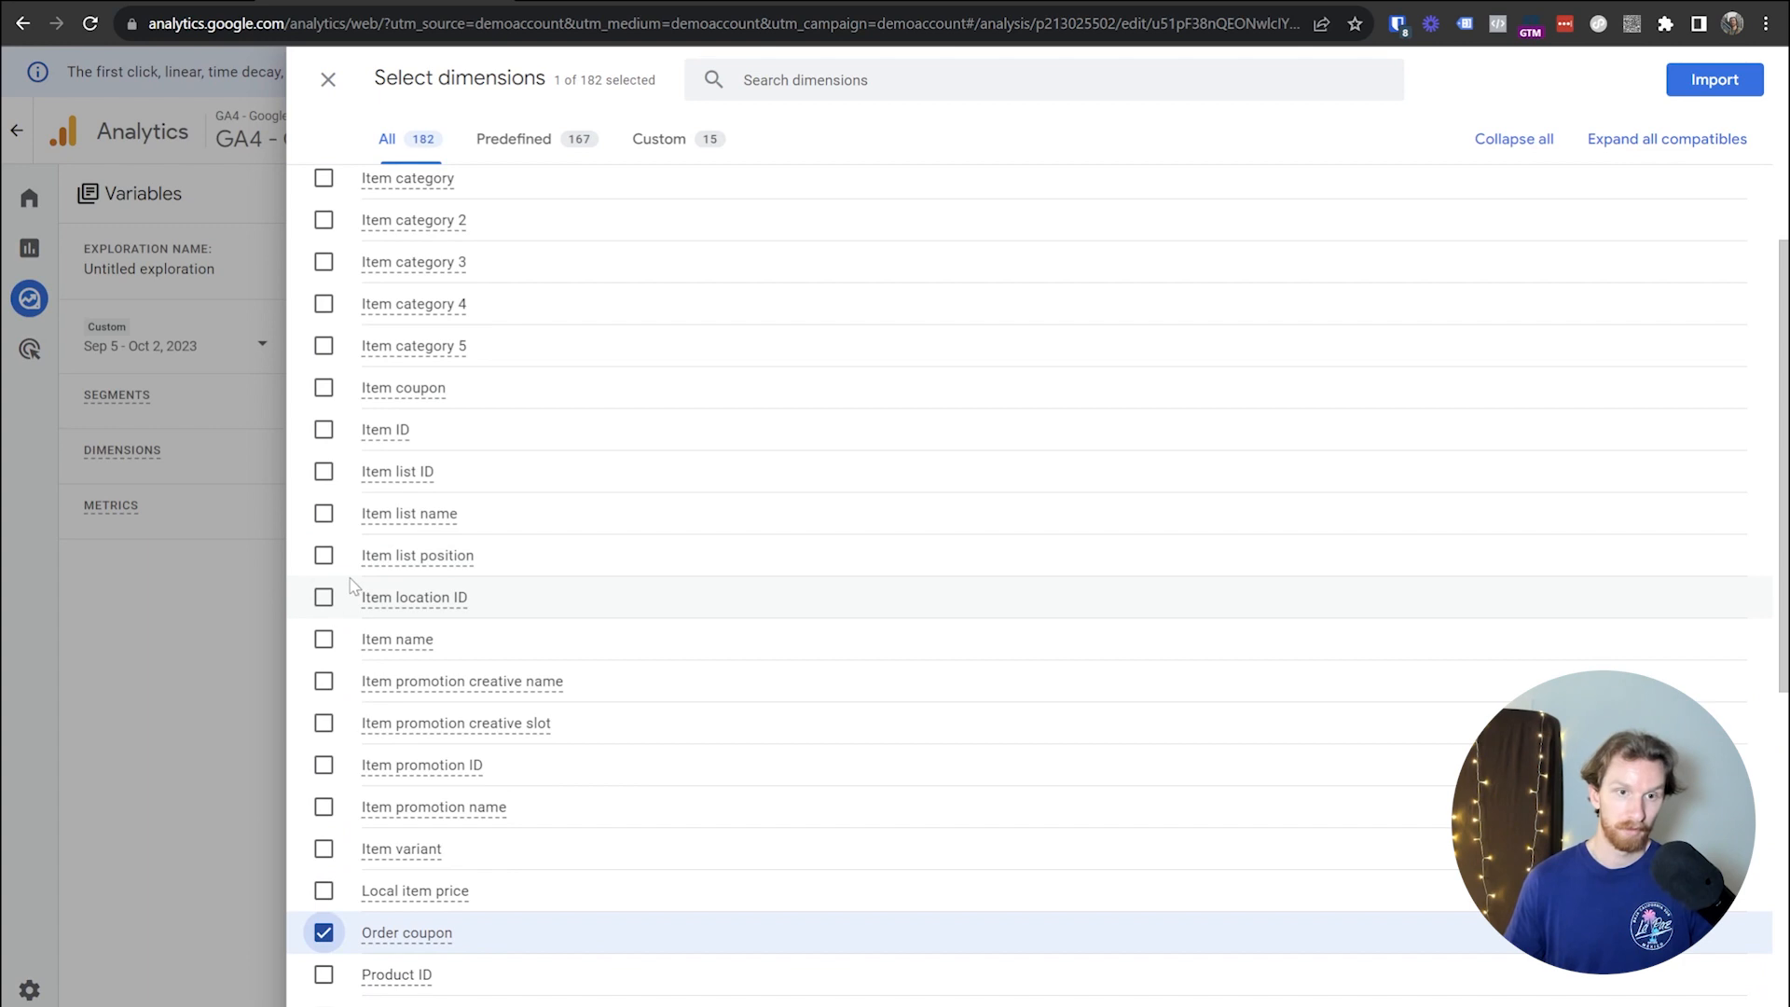
click(324, 639)
scroll(765, 516, up, 3)
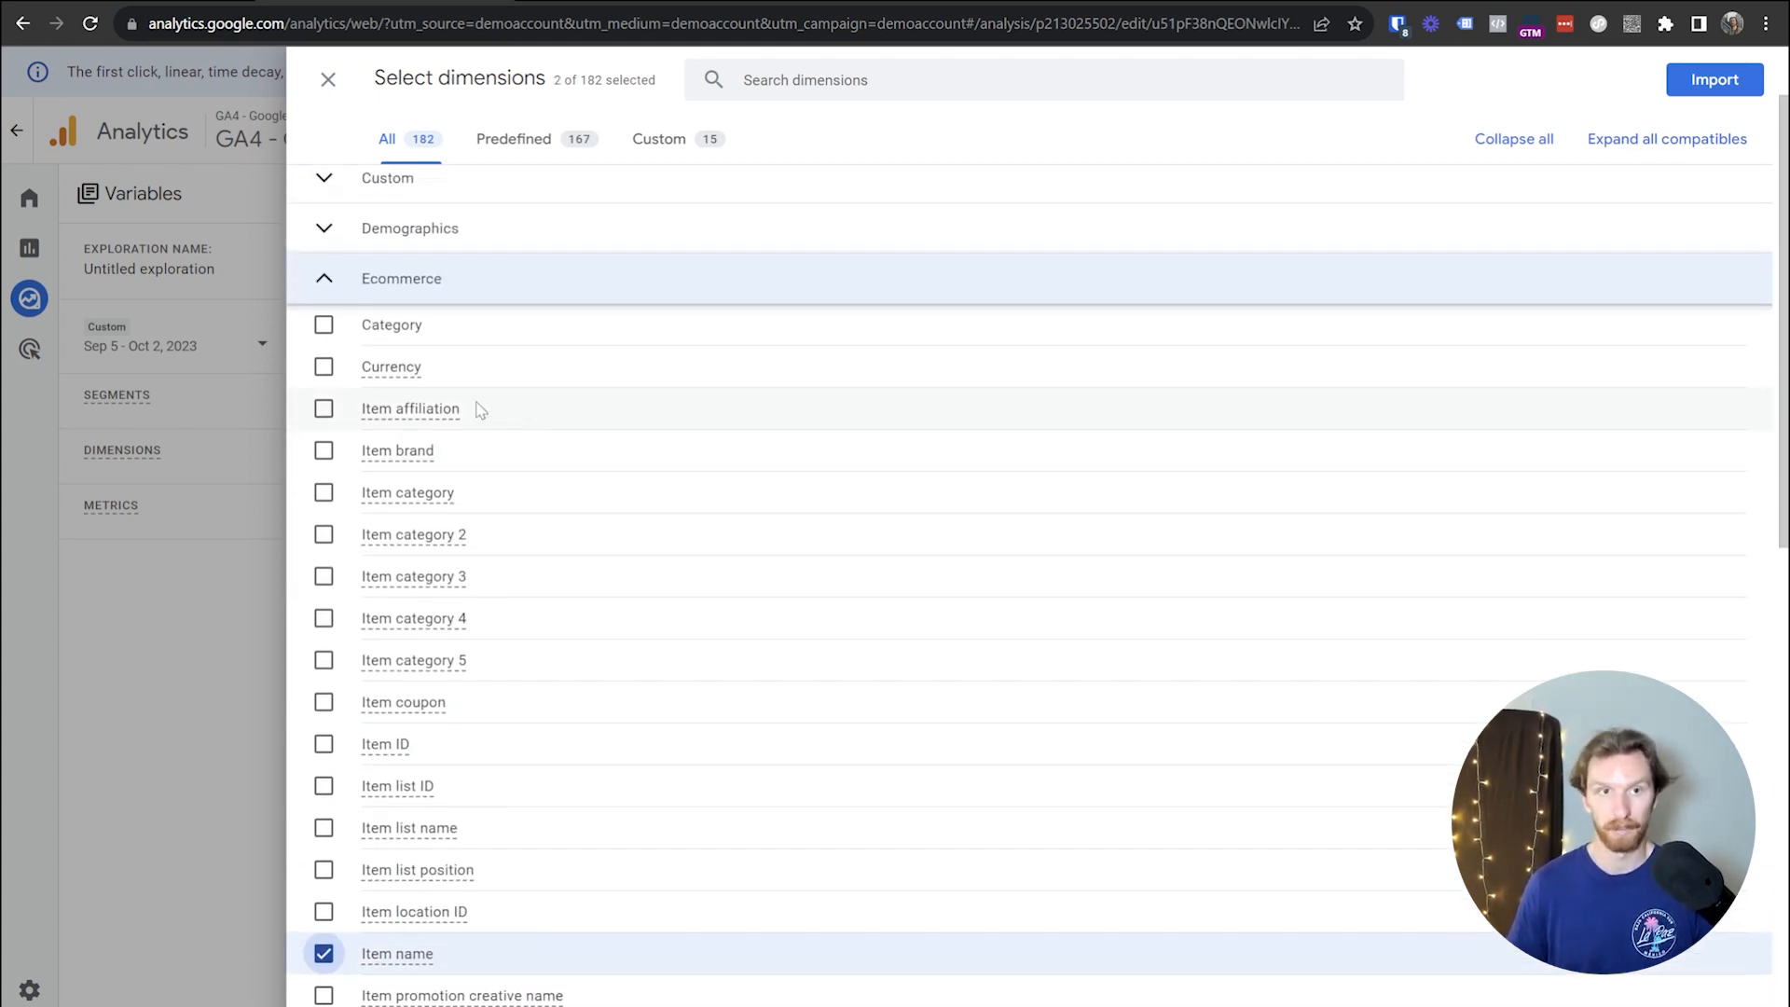
click(324, 280)
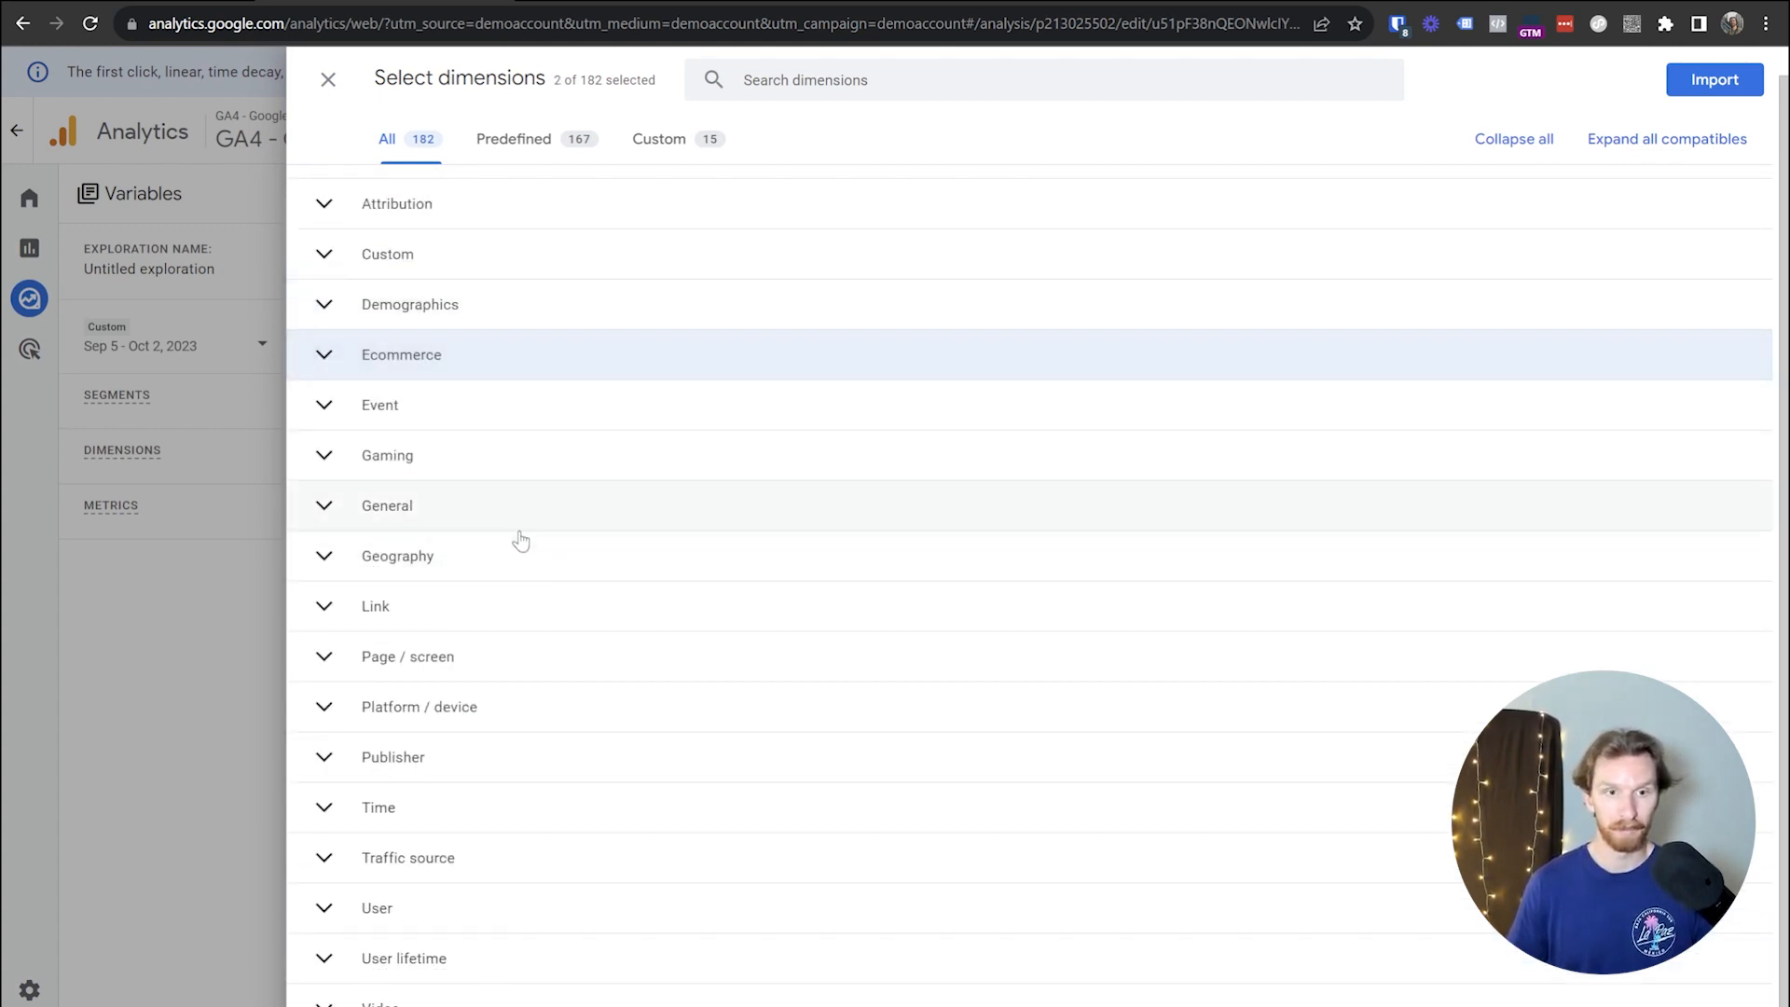
- Select Session source / medium, Session campaign, Session manual term and Session manual ad content from Traffic source, and import the selected dimensions
click(389, 869)
scroll(584, 724, down, 7)
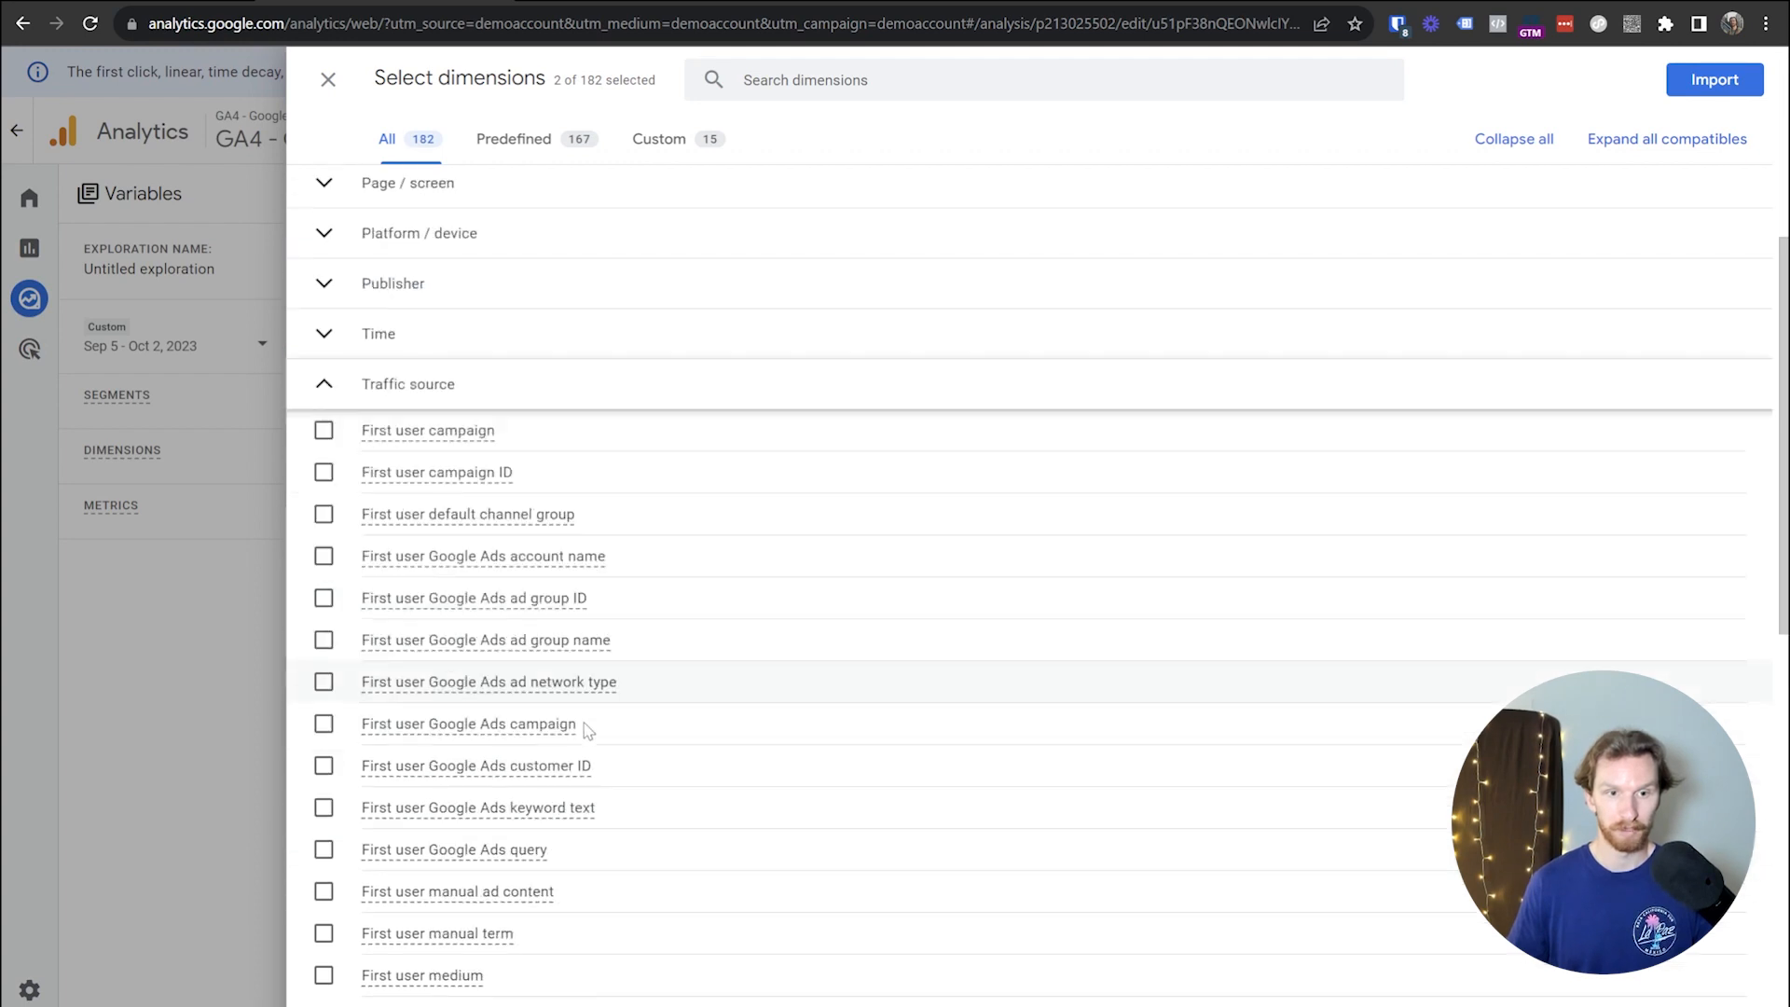
scroll(587, 718, down, 7)
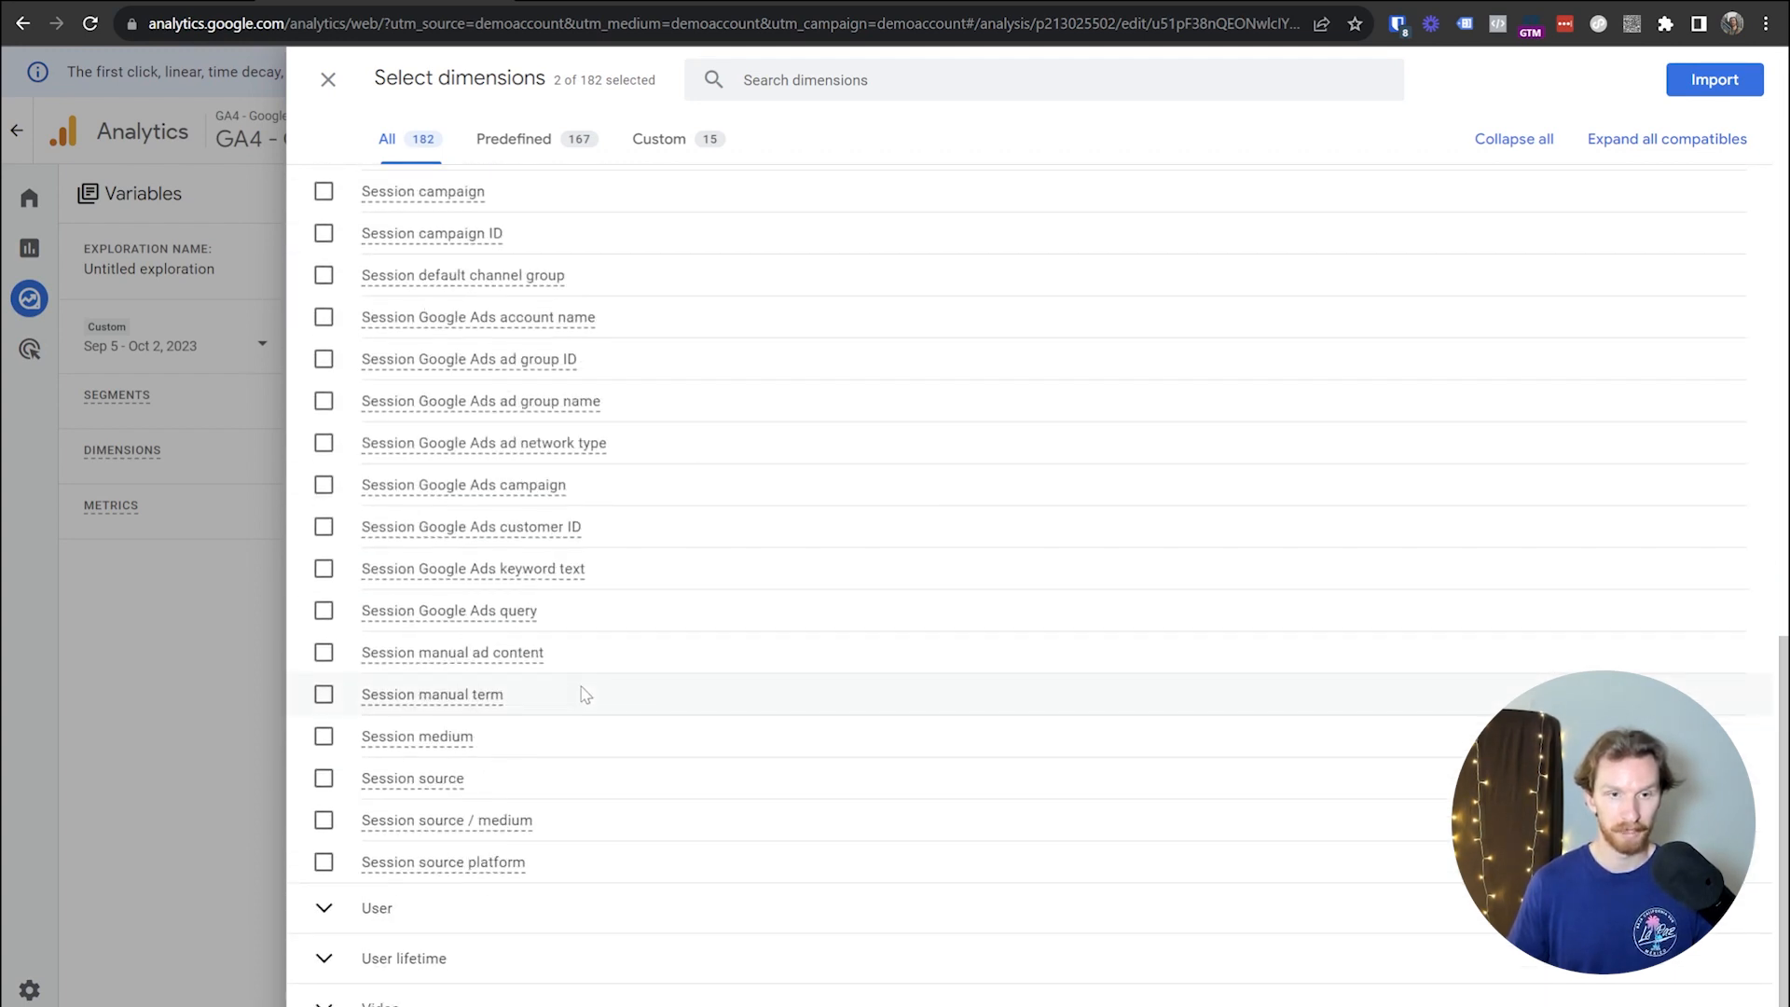
click(368, 819)
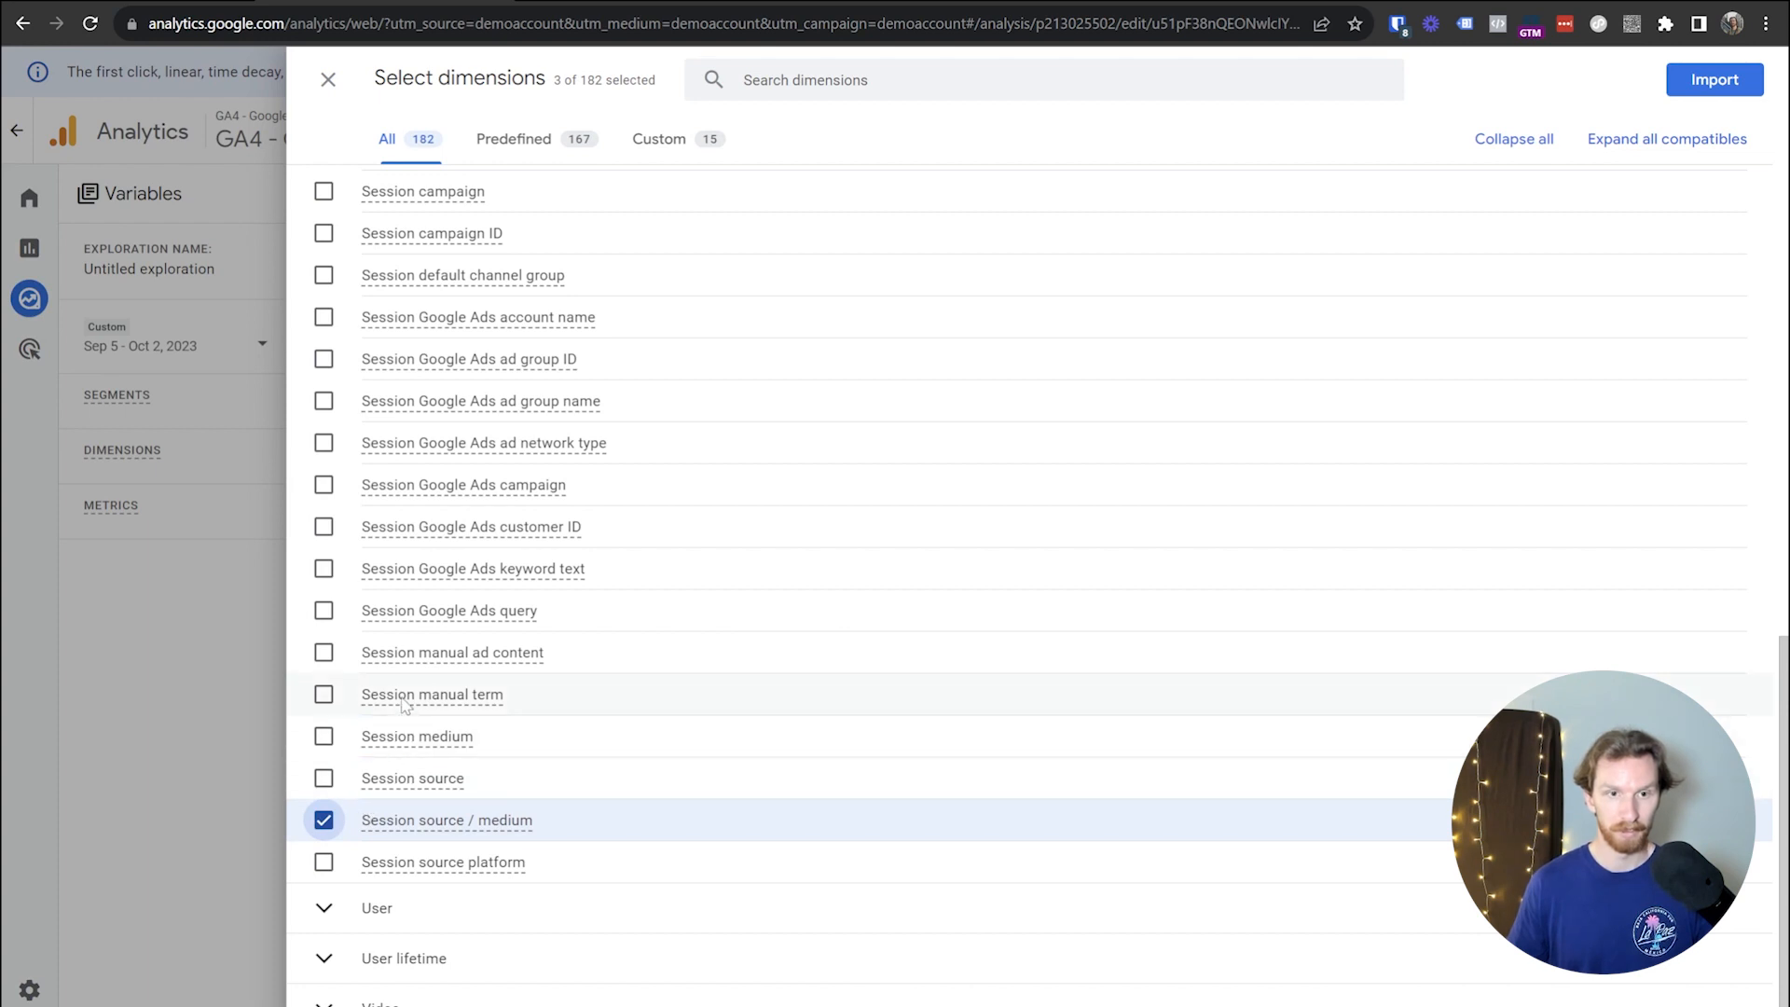
scroll(355, 478, up, 1)
click(324, 296)
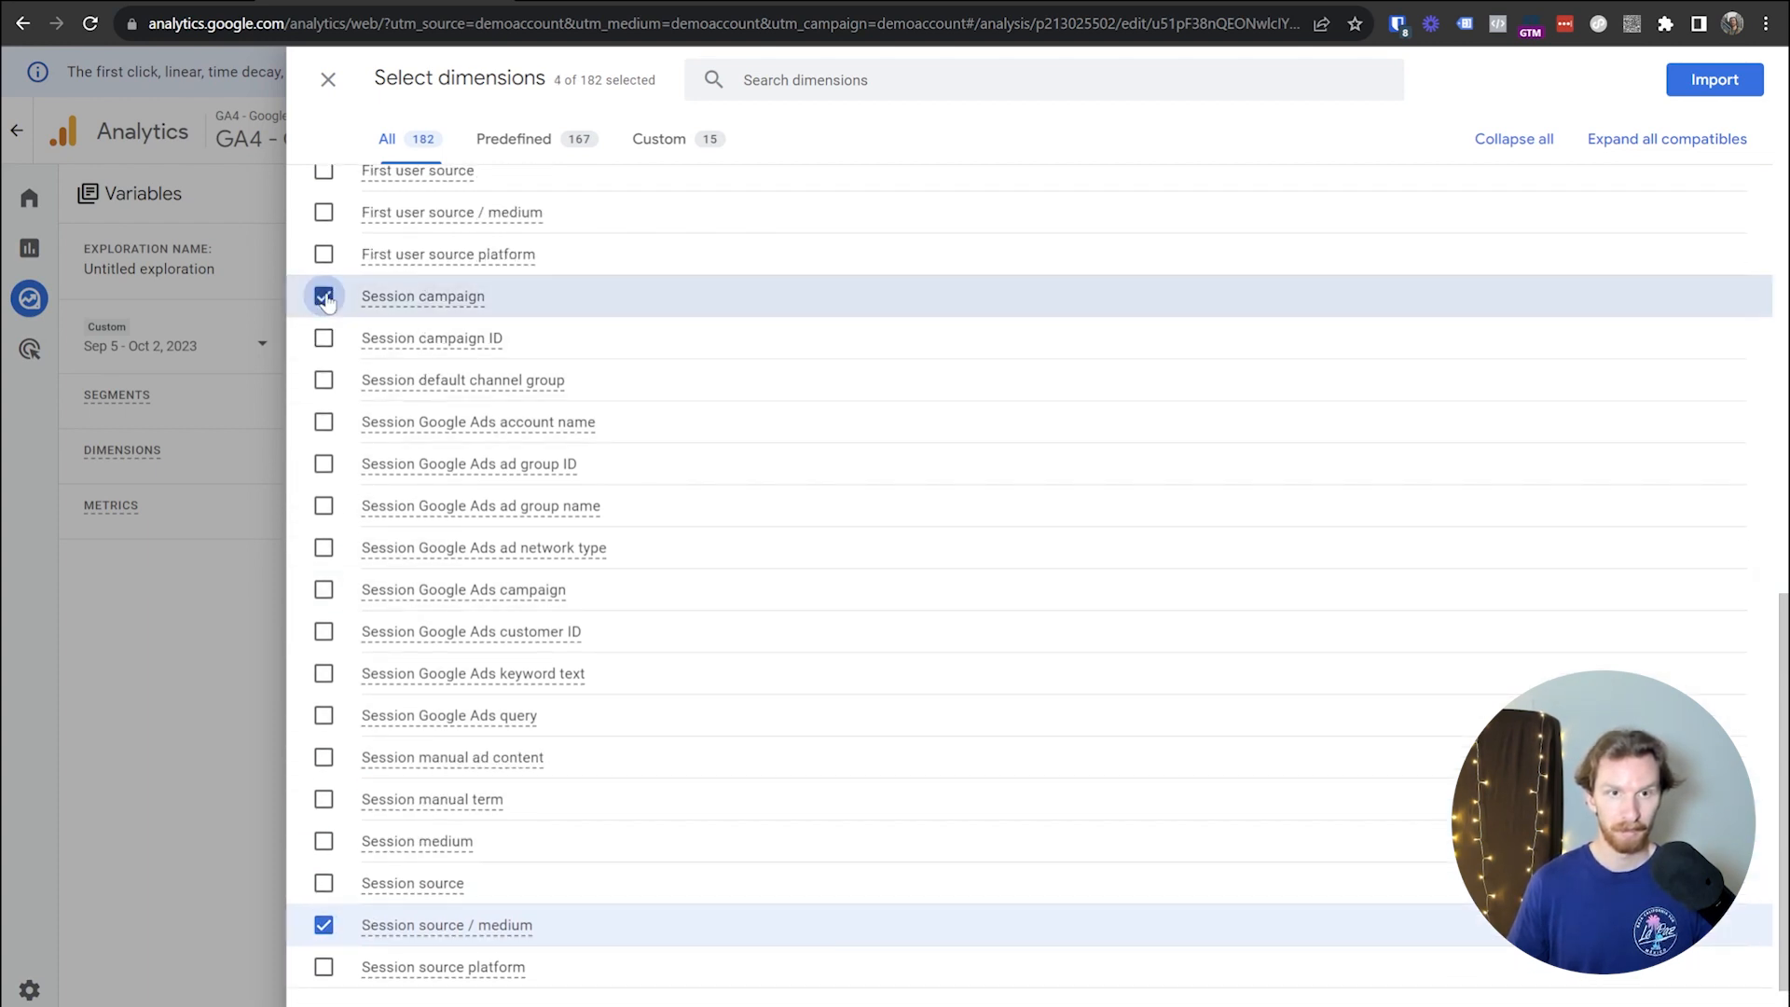
scroll(627, 736, down, 1)
click(324, 694)
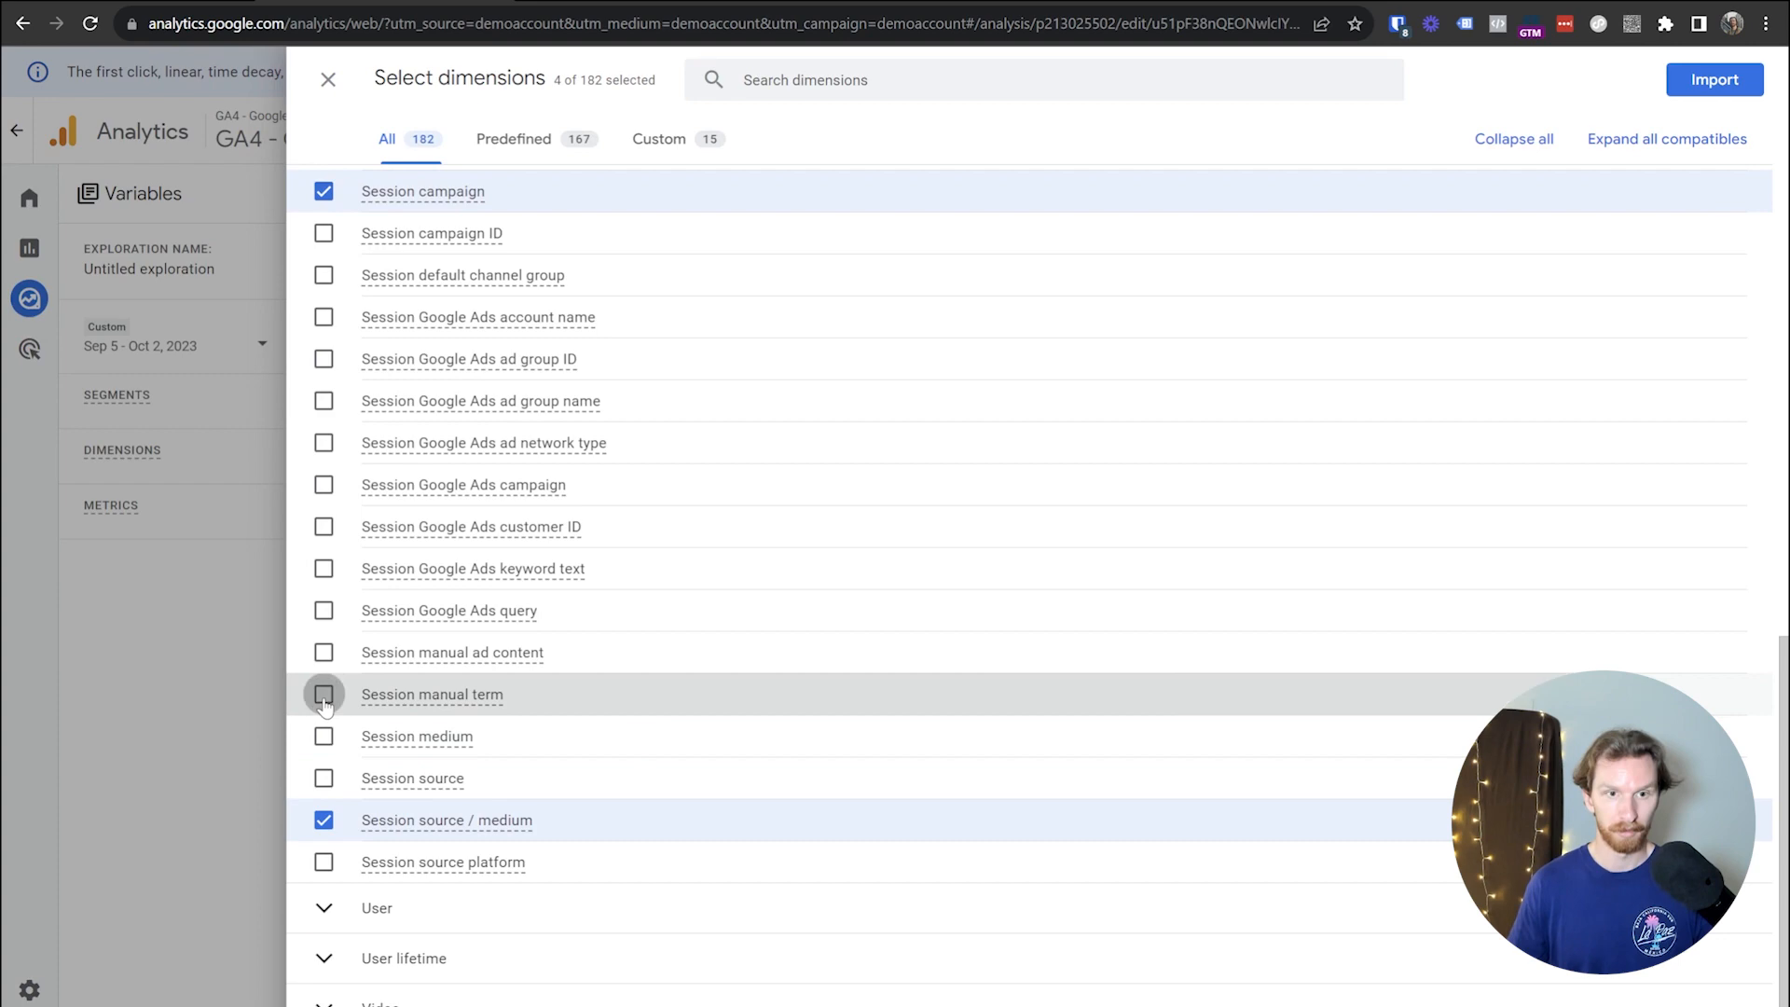
click(325, 656)
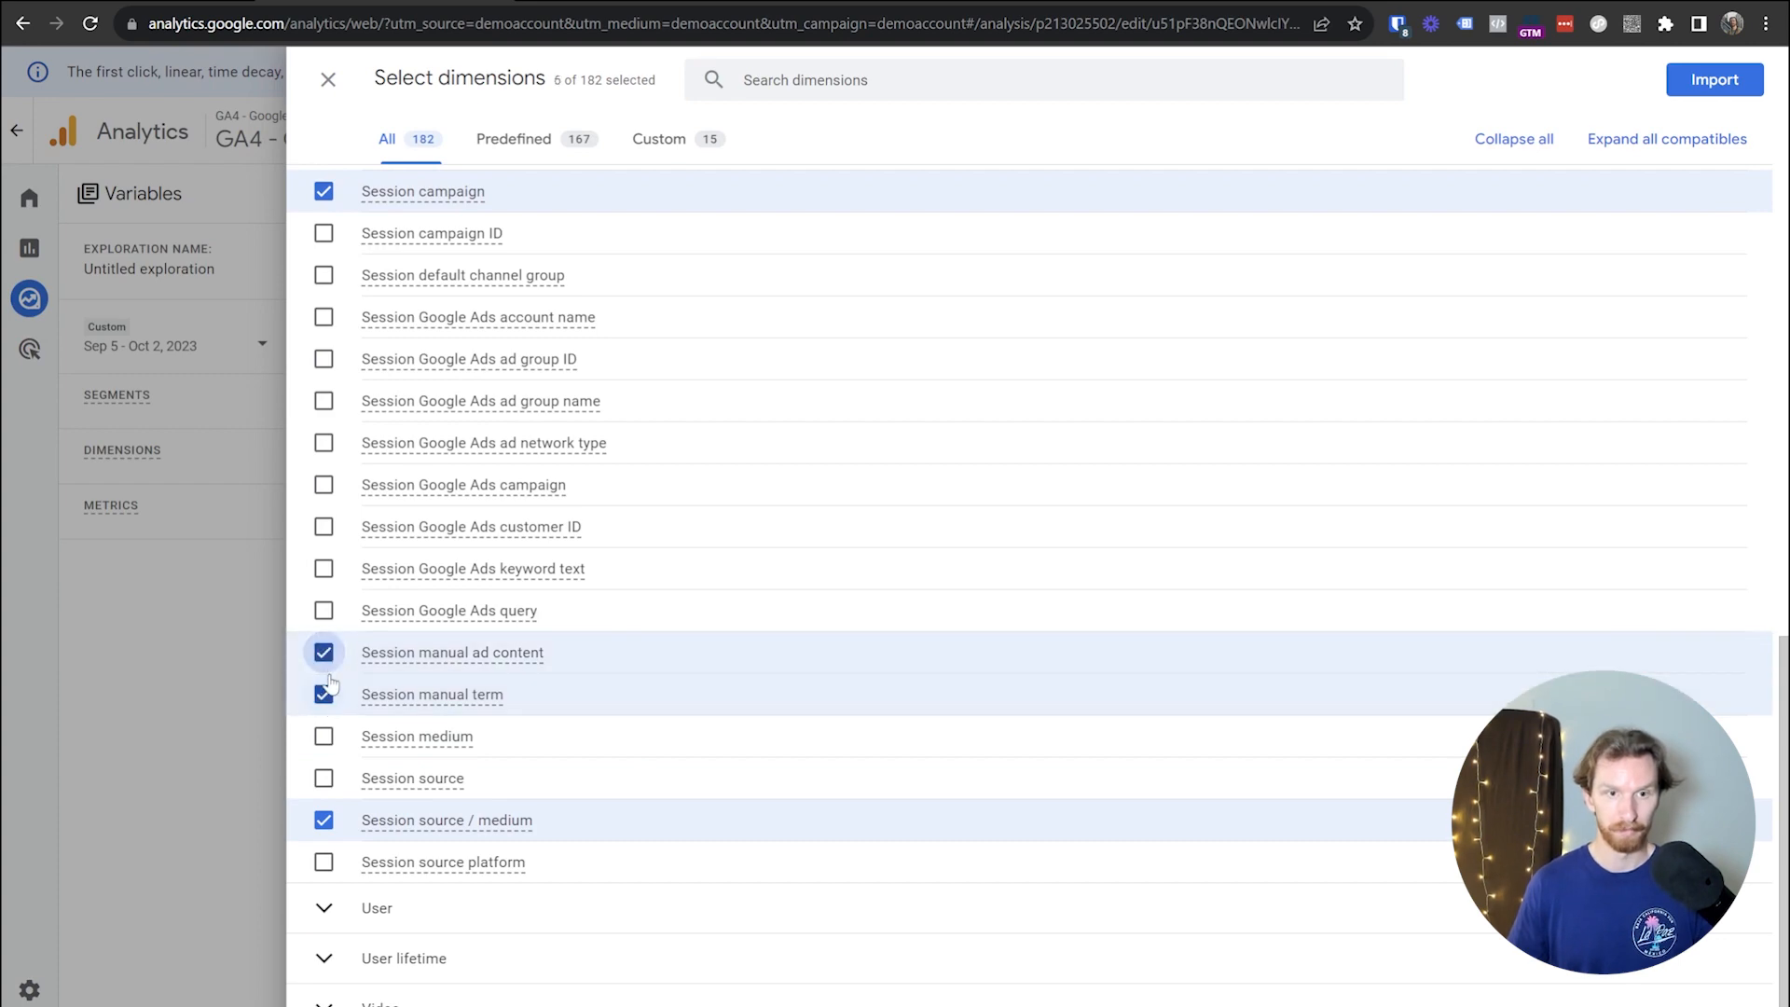
click(1716, 82)
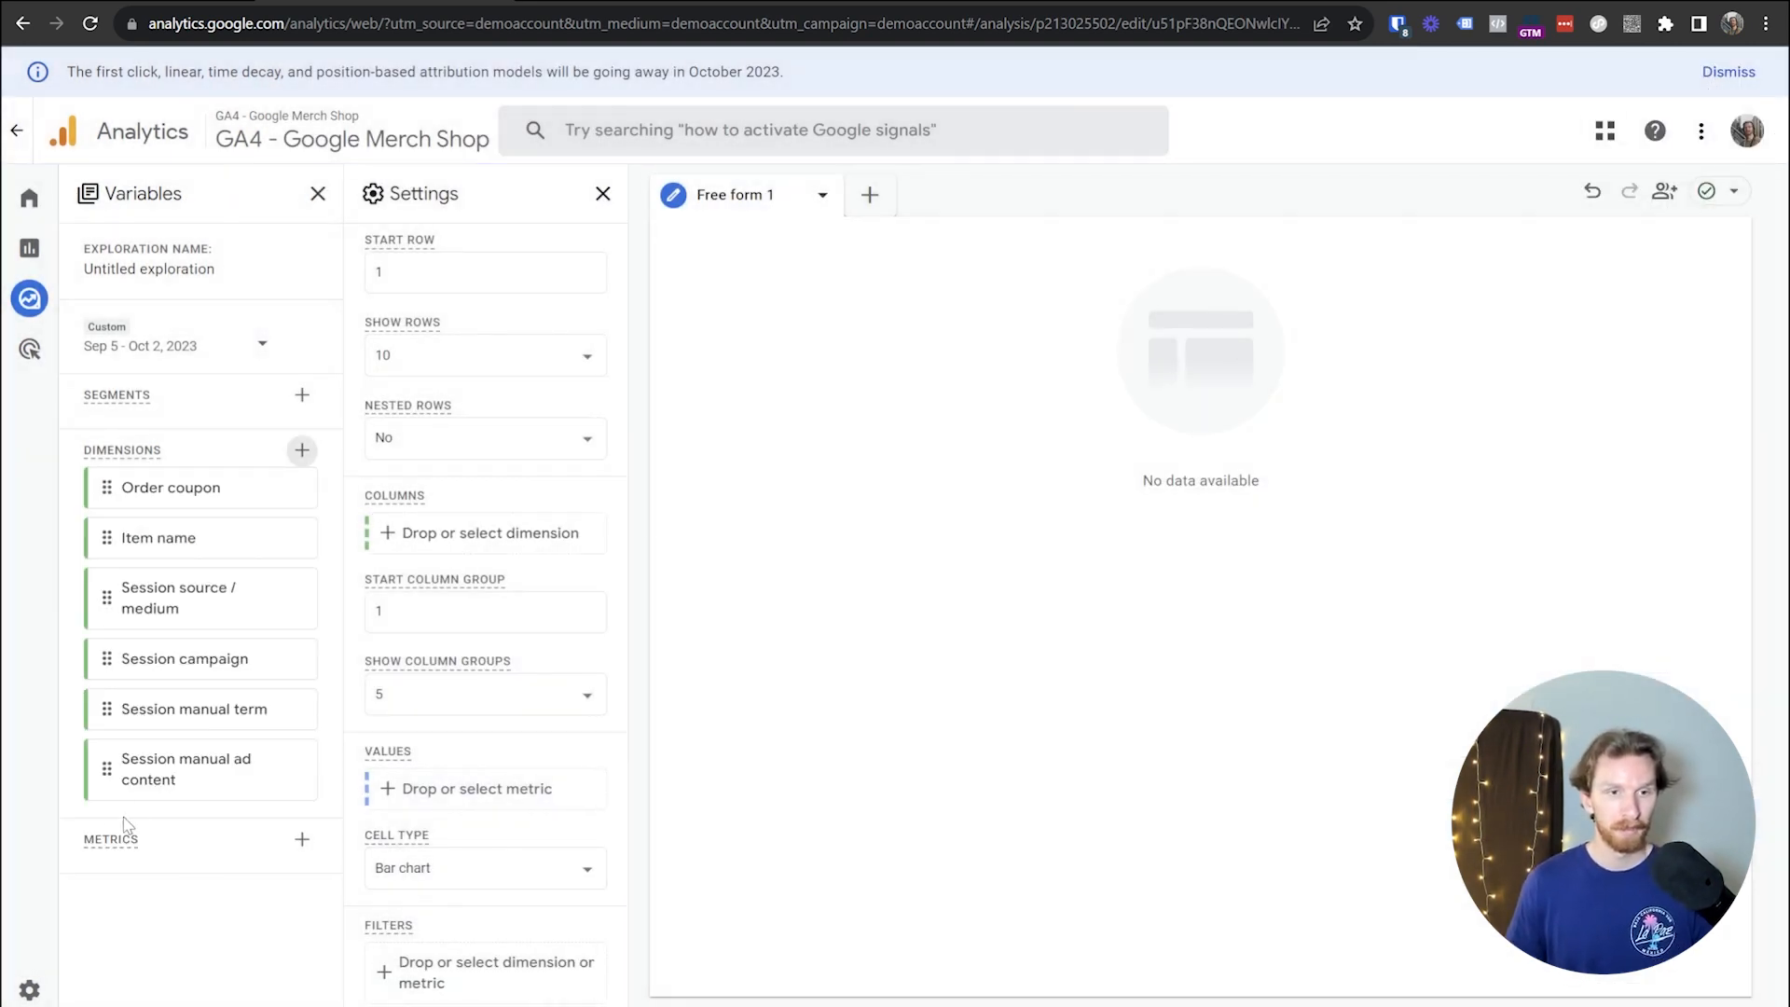
- Import the Ecommerce purchases and Purchase revenue metrics from the Ecommerce group into the exploration
click(299, 841)
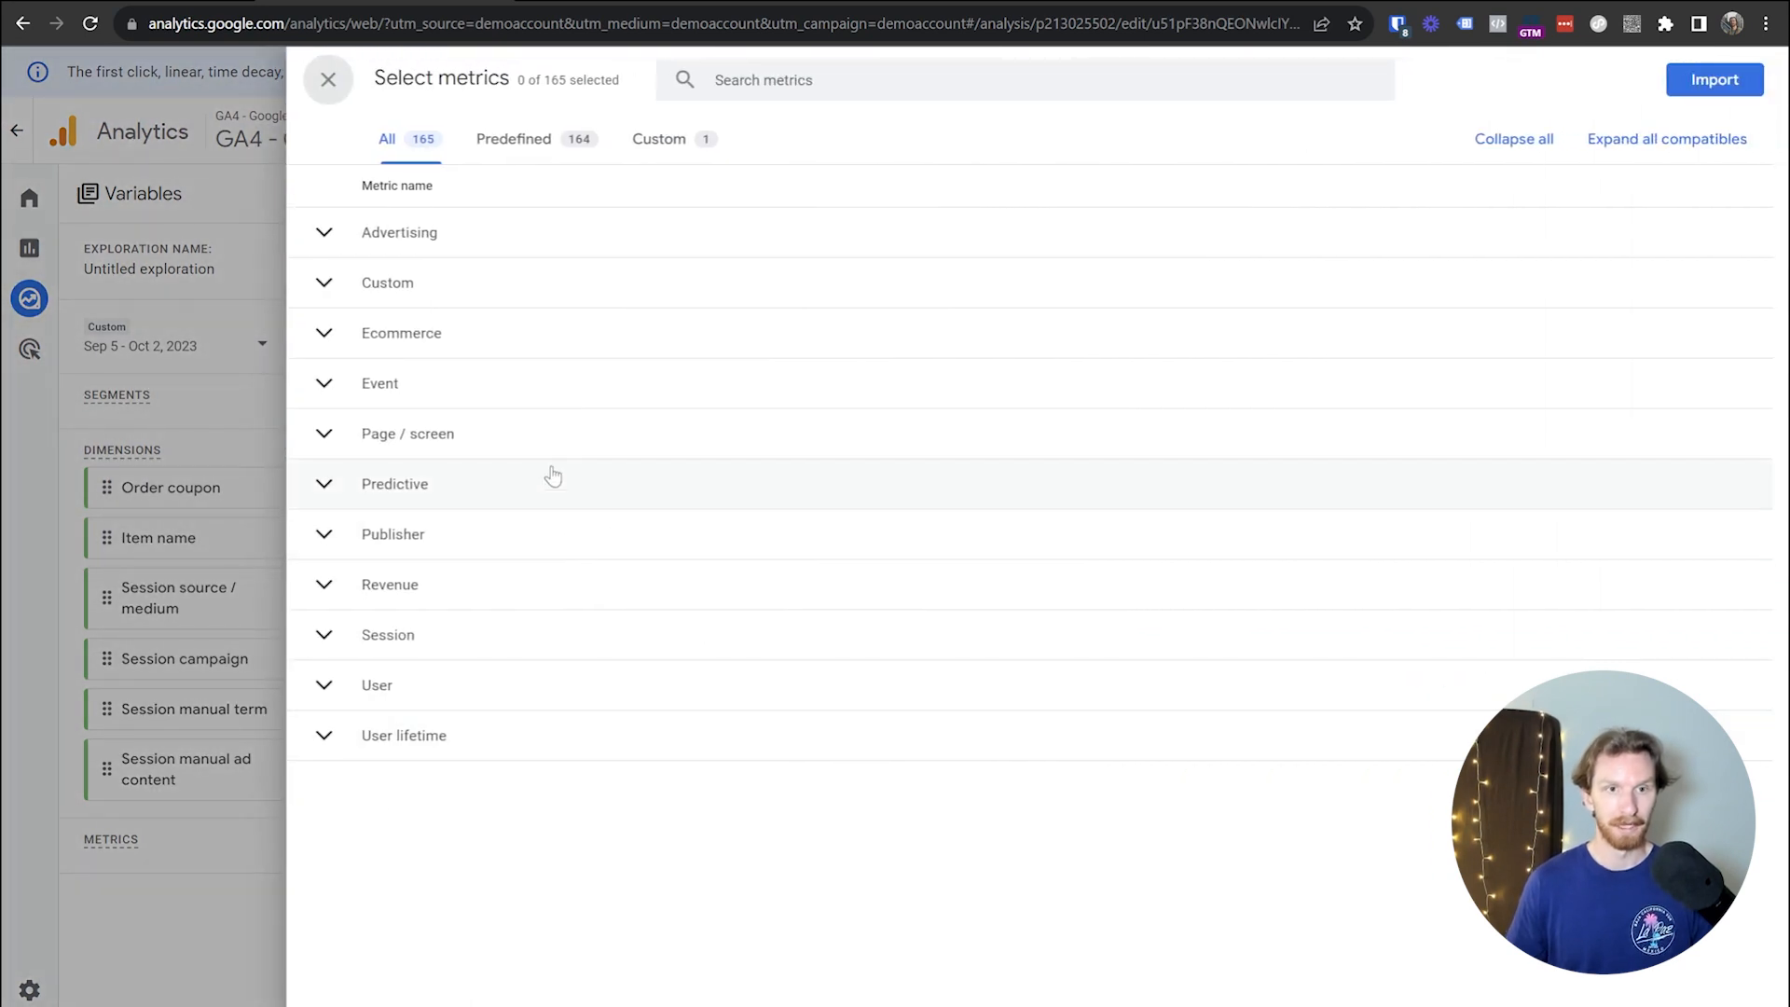
click(335, 338)
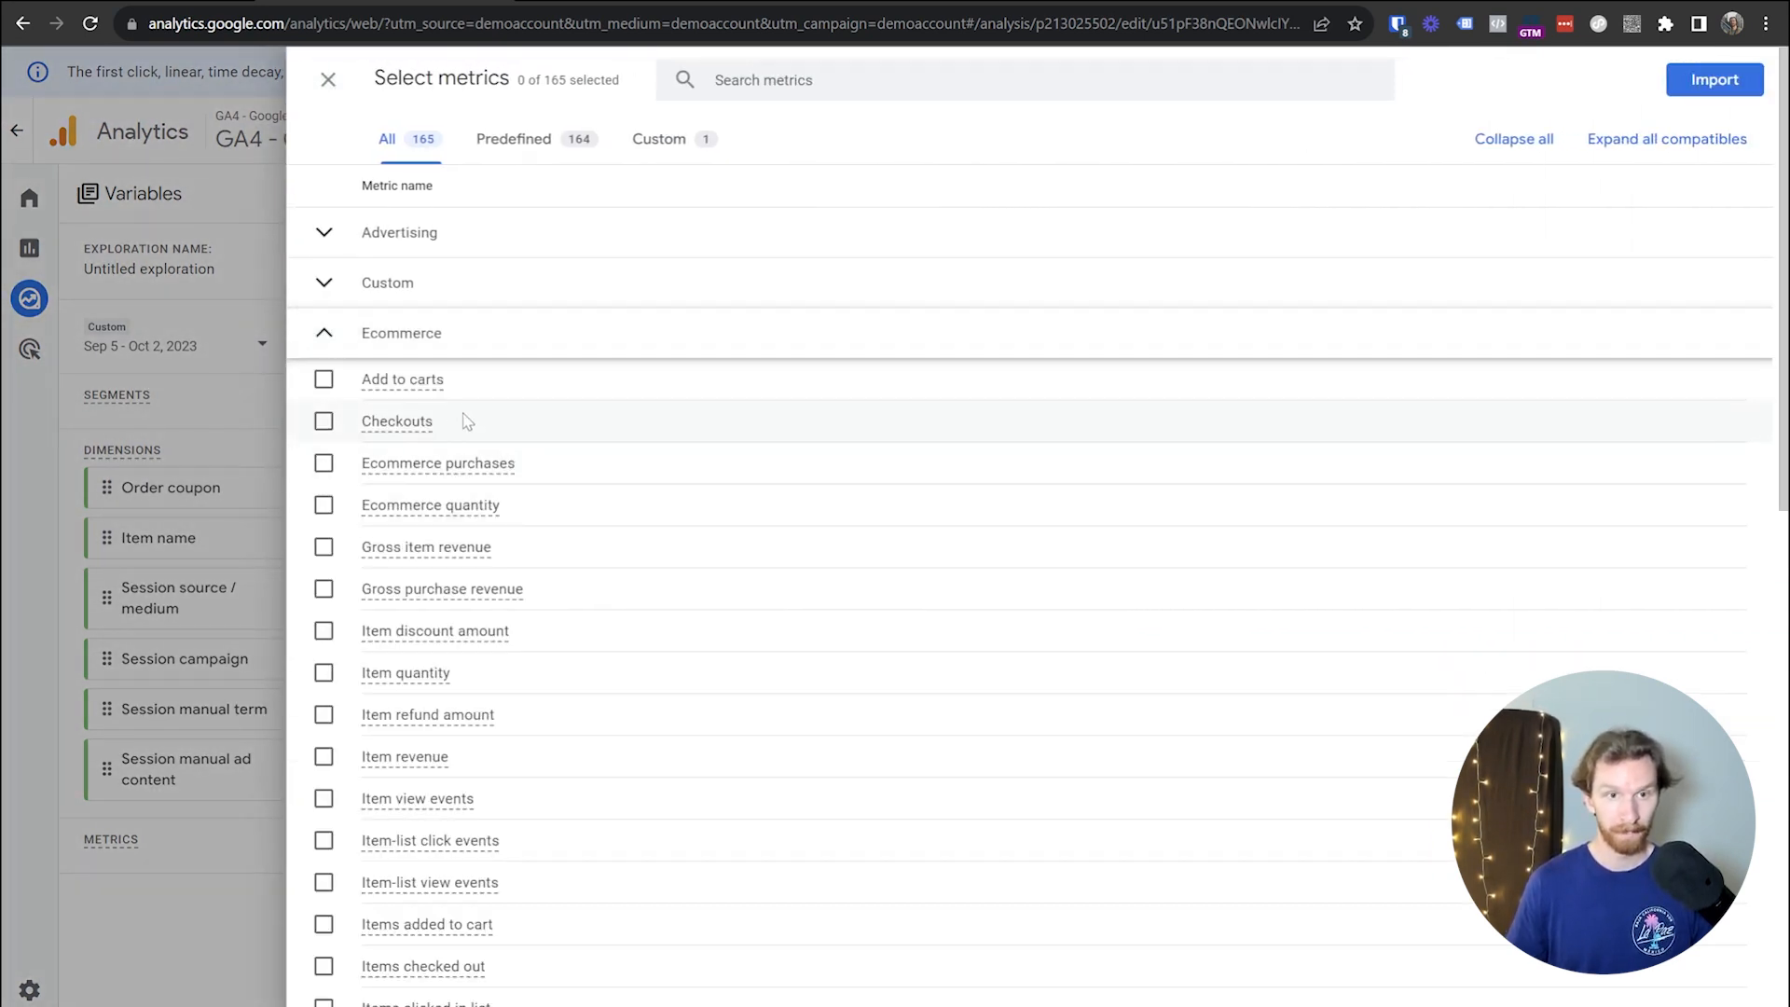
click(324, 464)
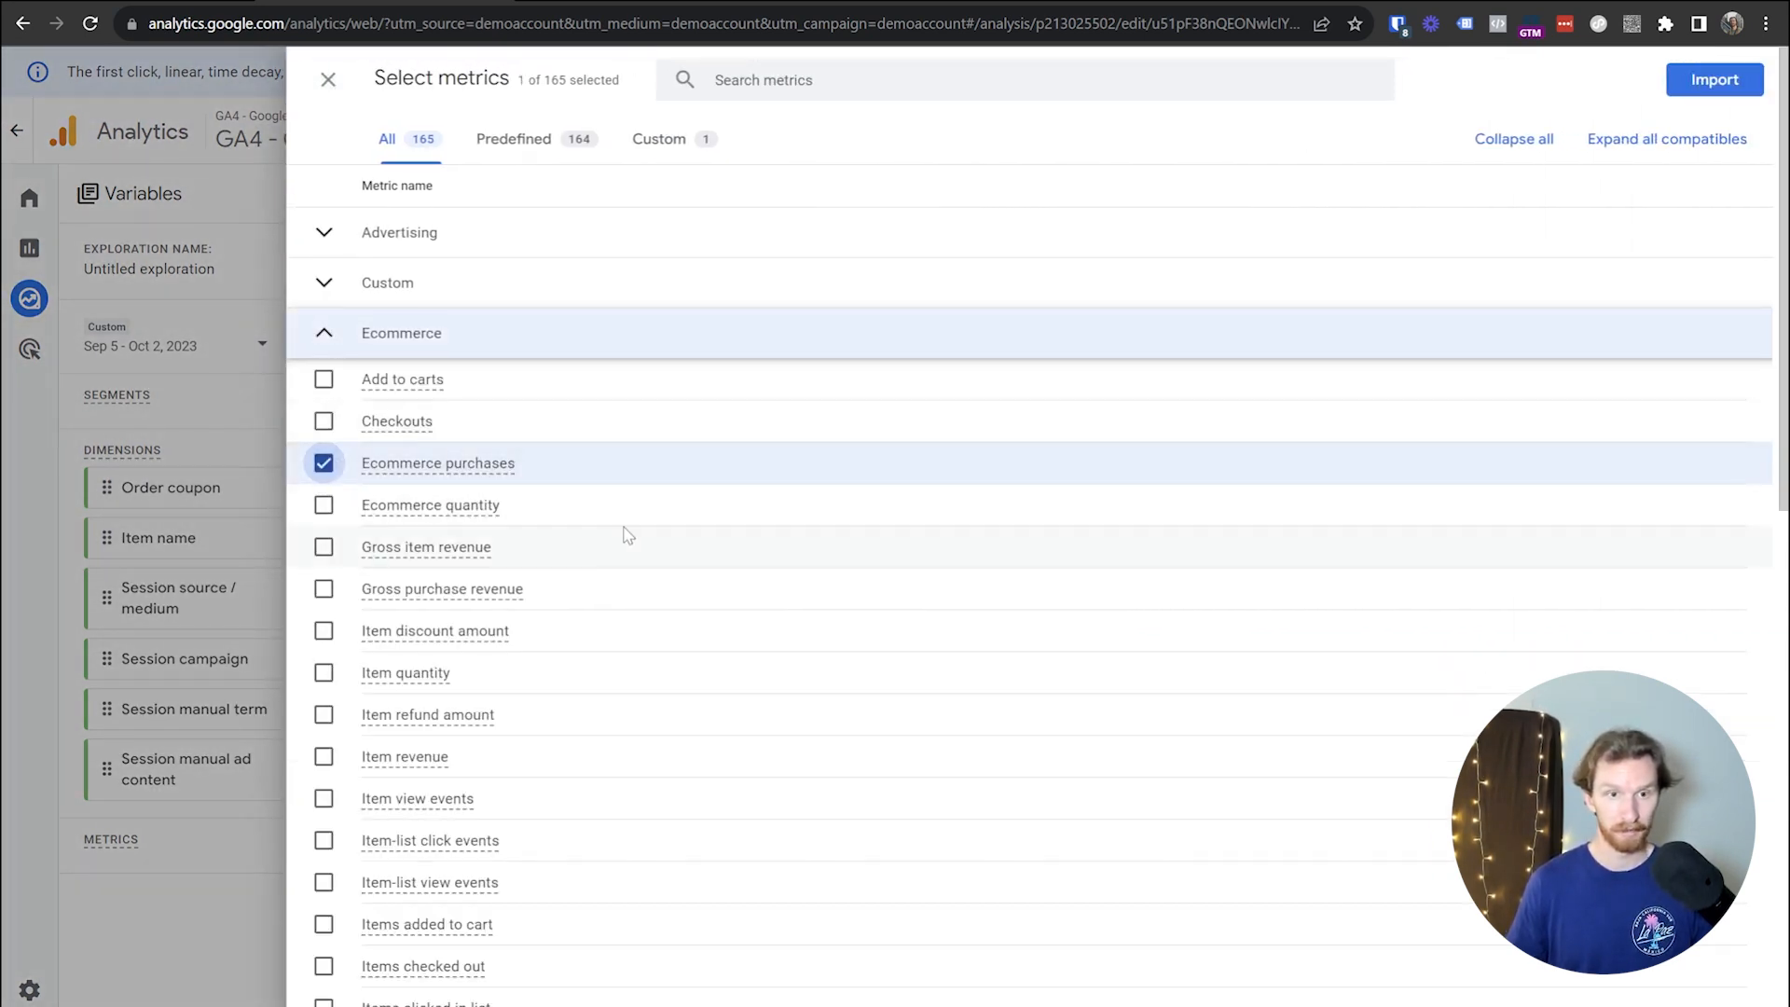
scroll(597, 551, down, 3)
scroll(591, 554, down, 2)
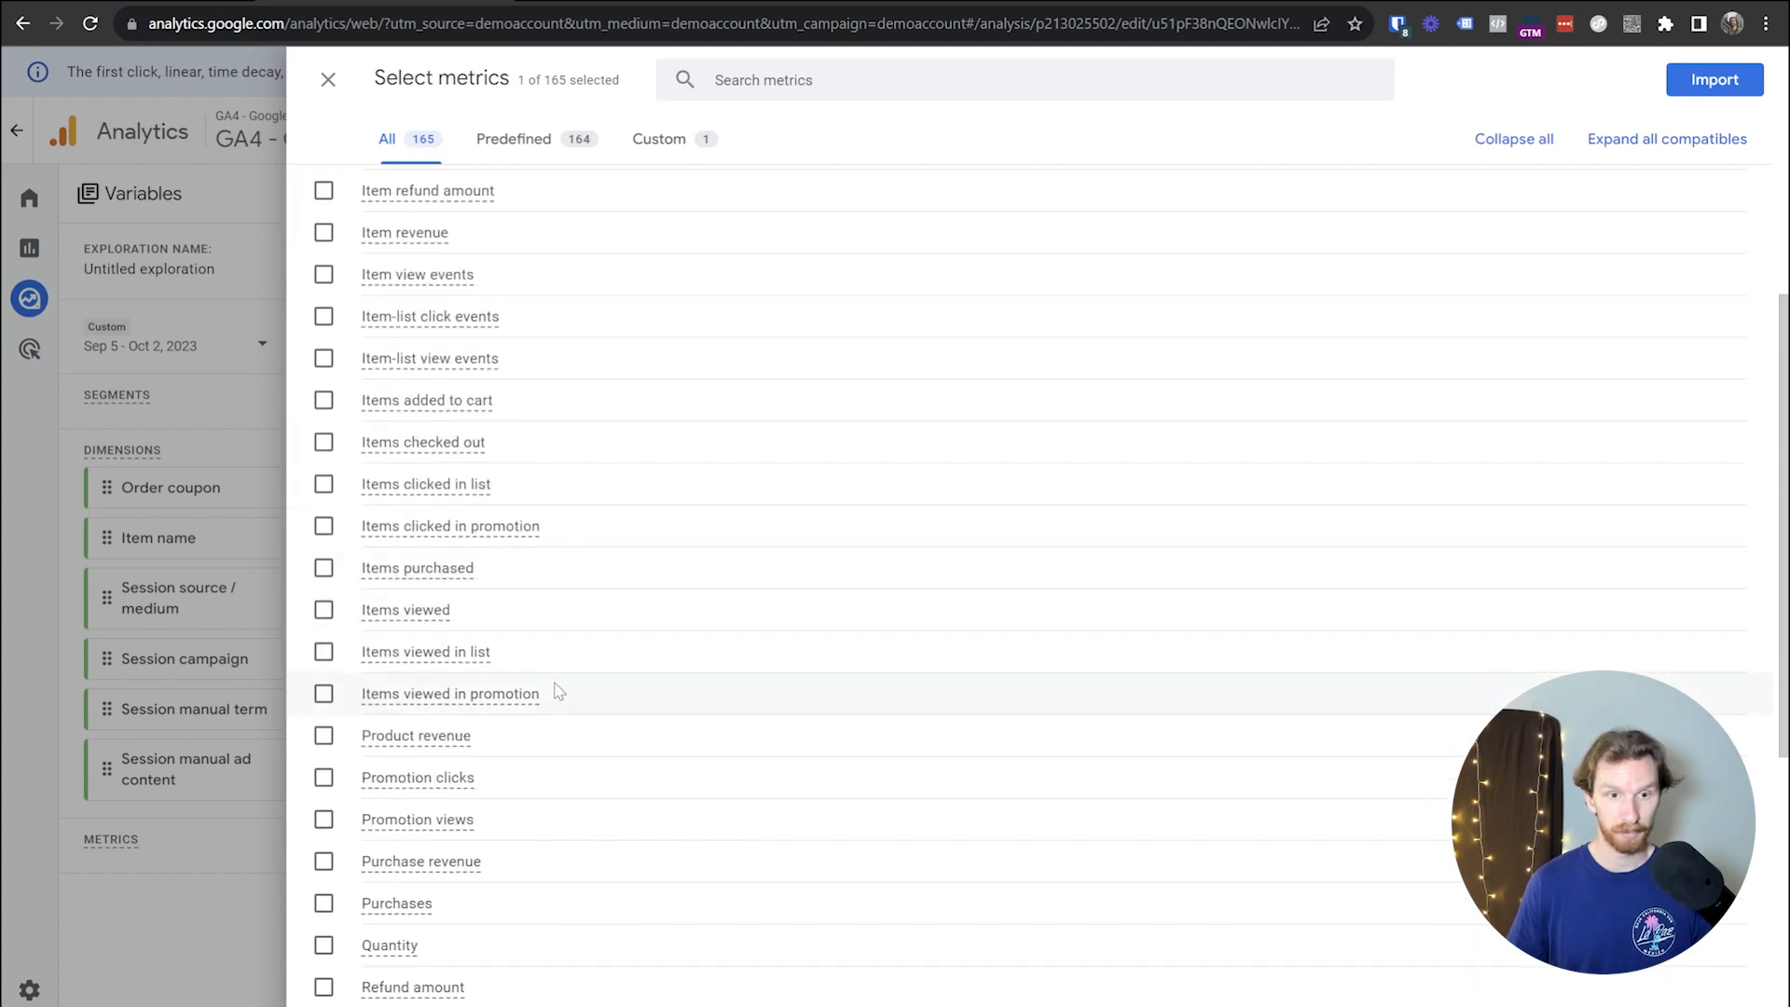
click(448, 863)
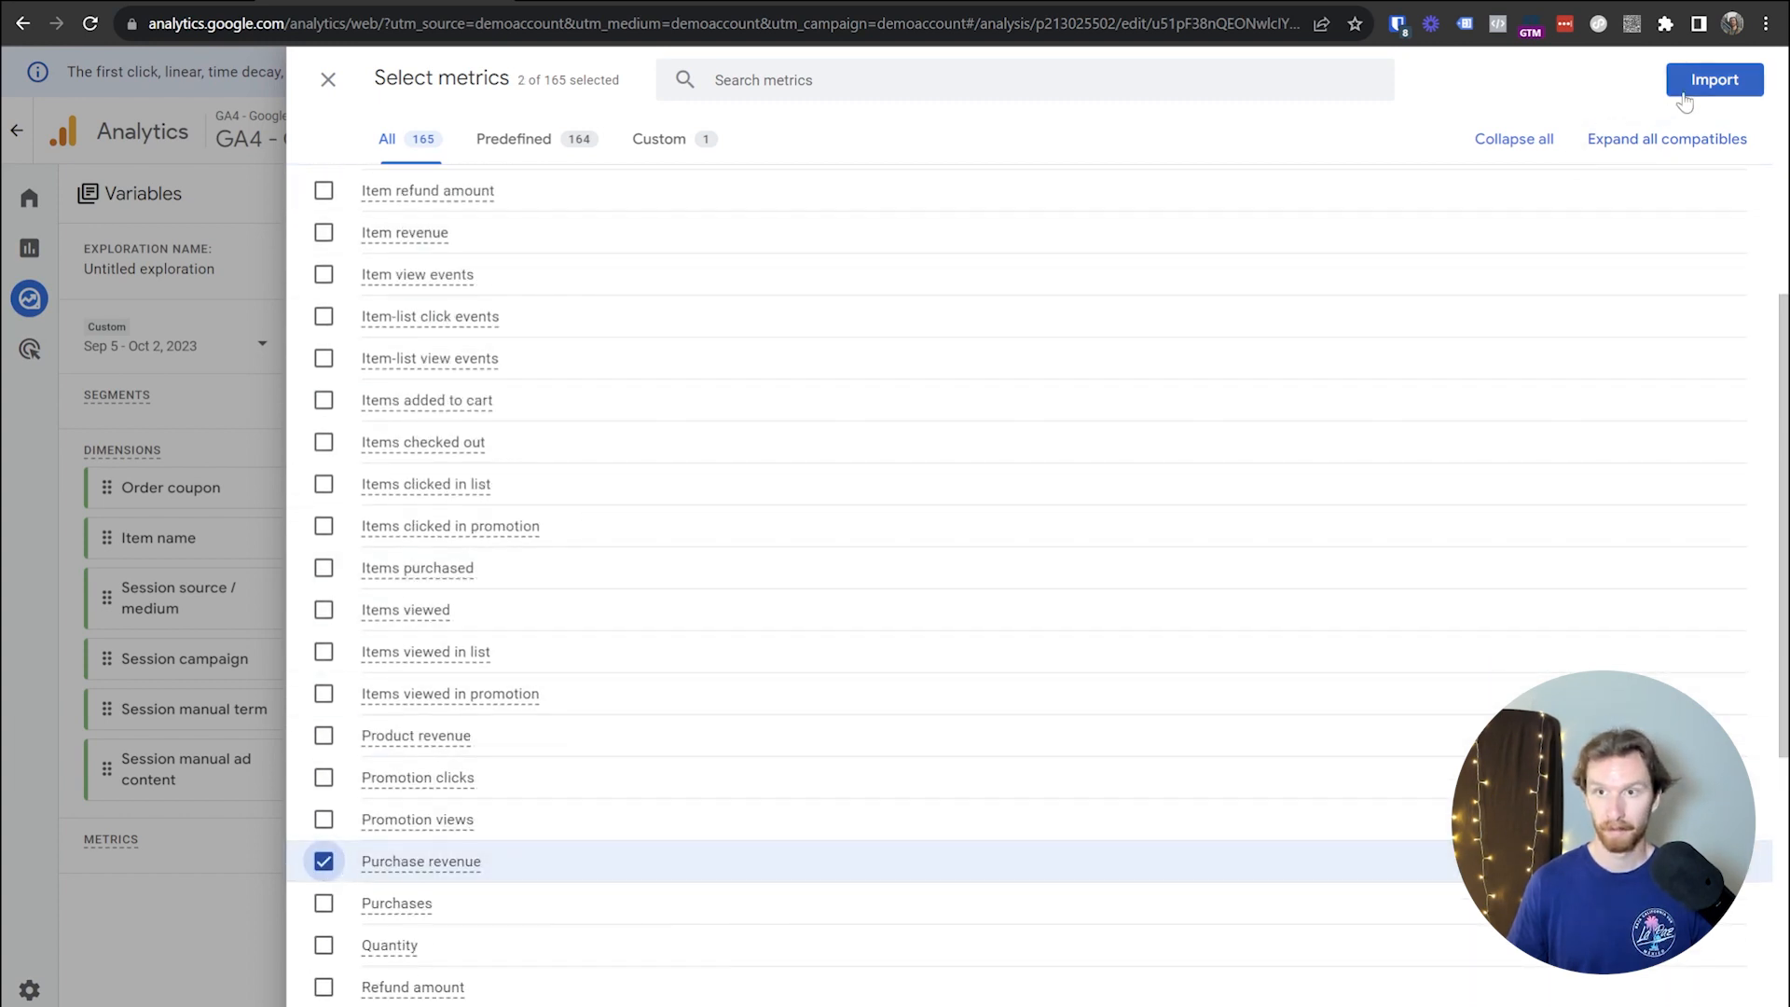
click(1715, 80)
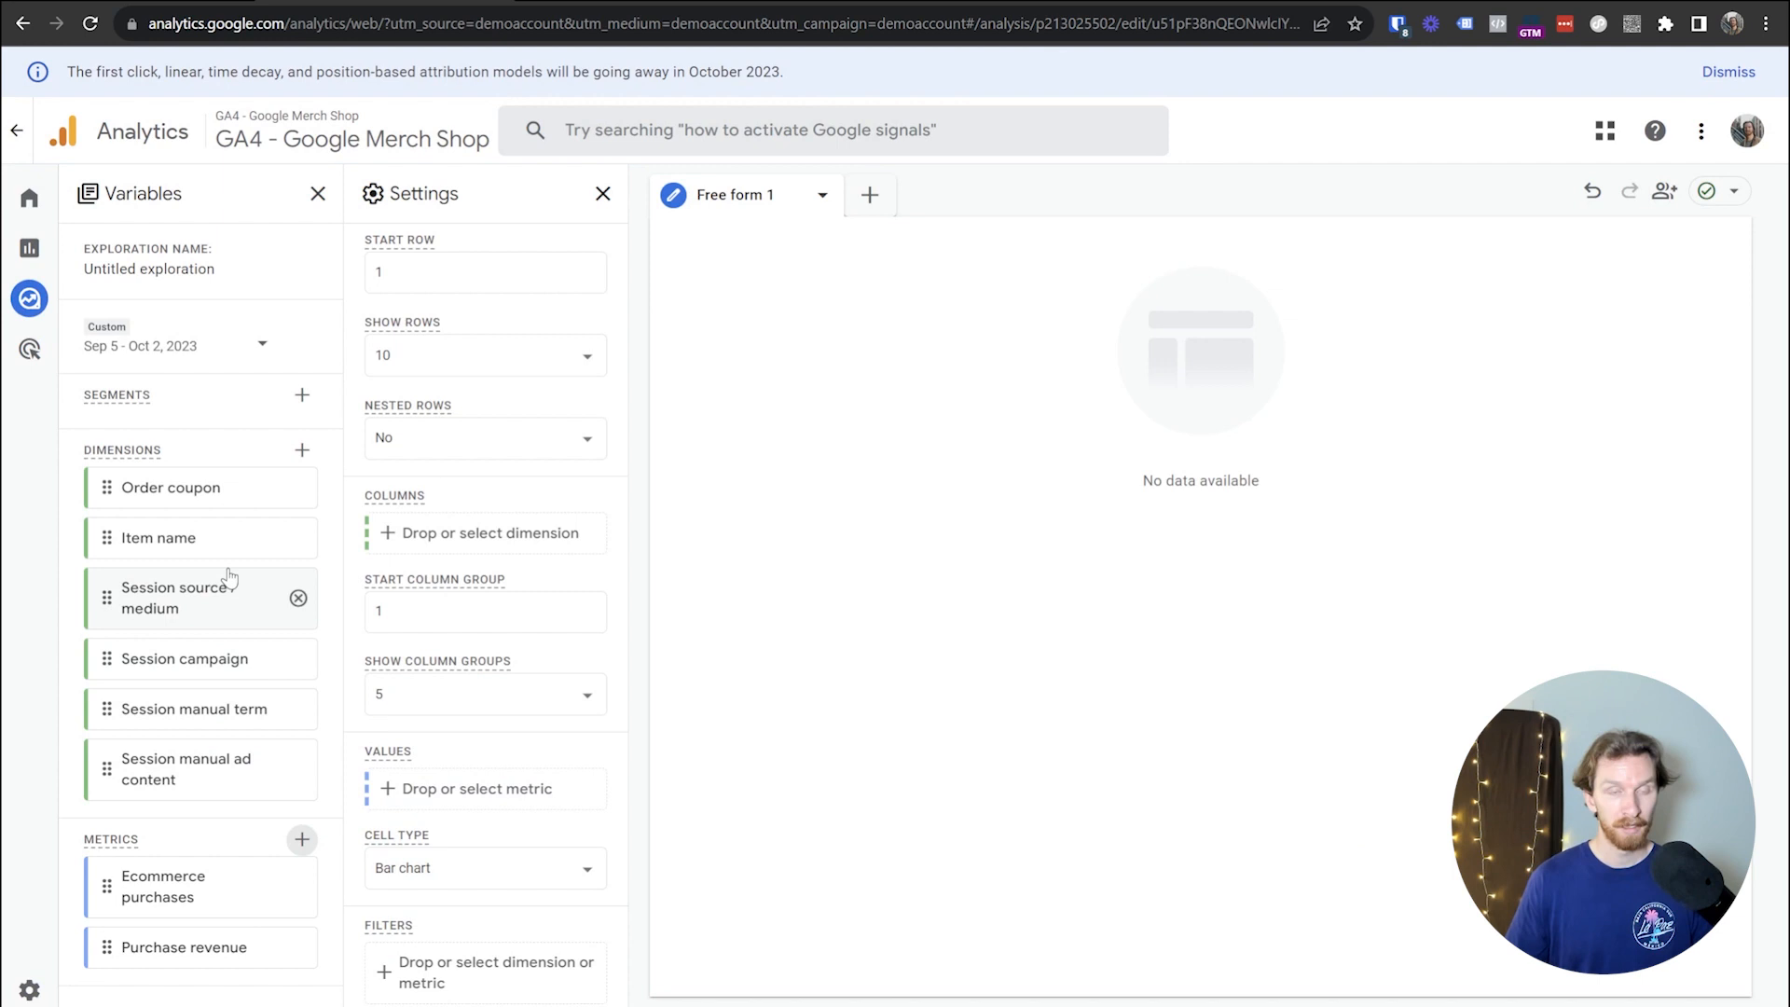
- Set Ecommerce purchases as the exploration's value and add Session campaign and Session source / medium as its rows
click(420, 800)
click(508, 832)
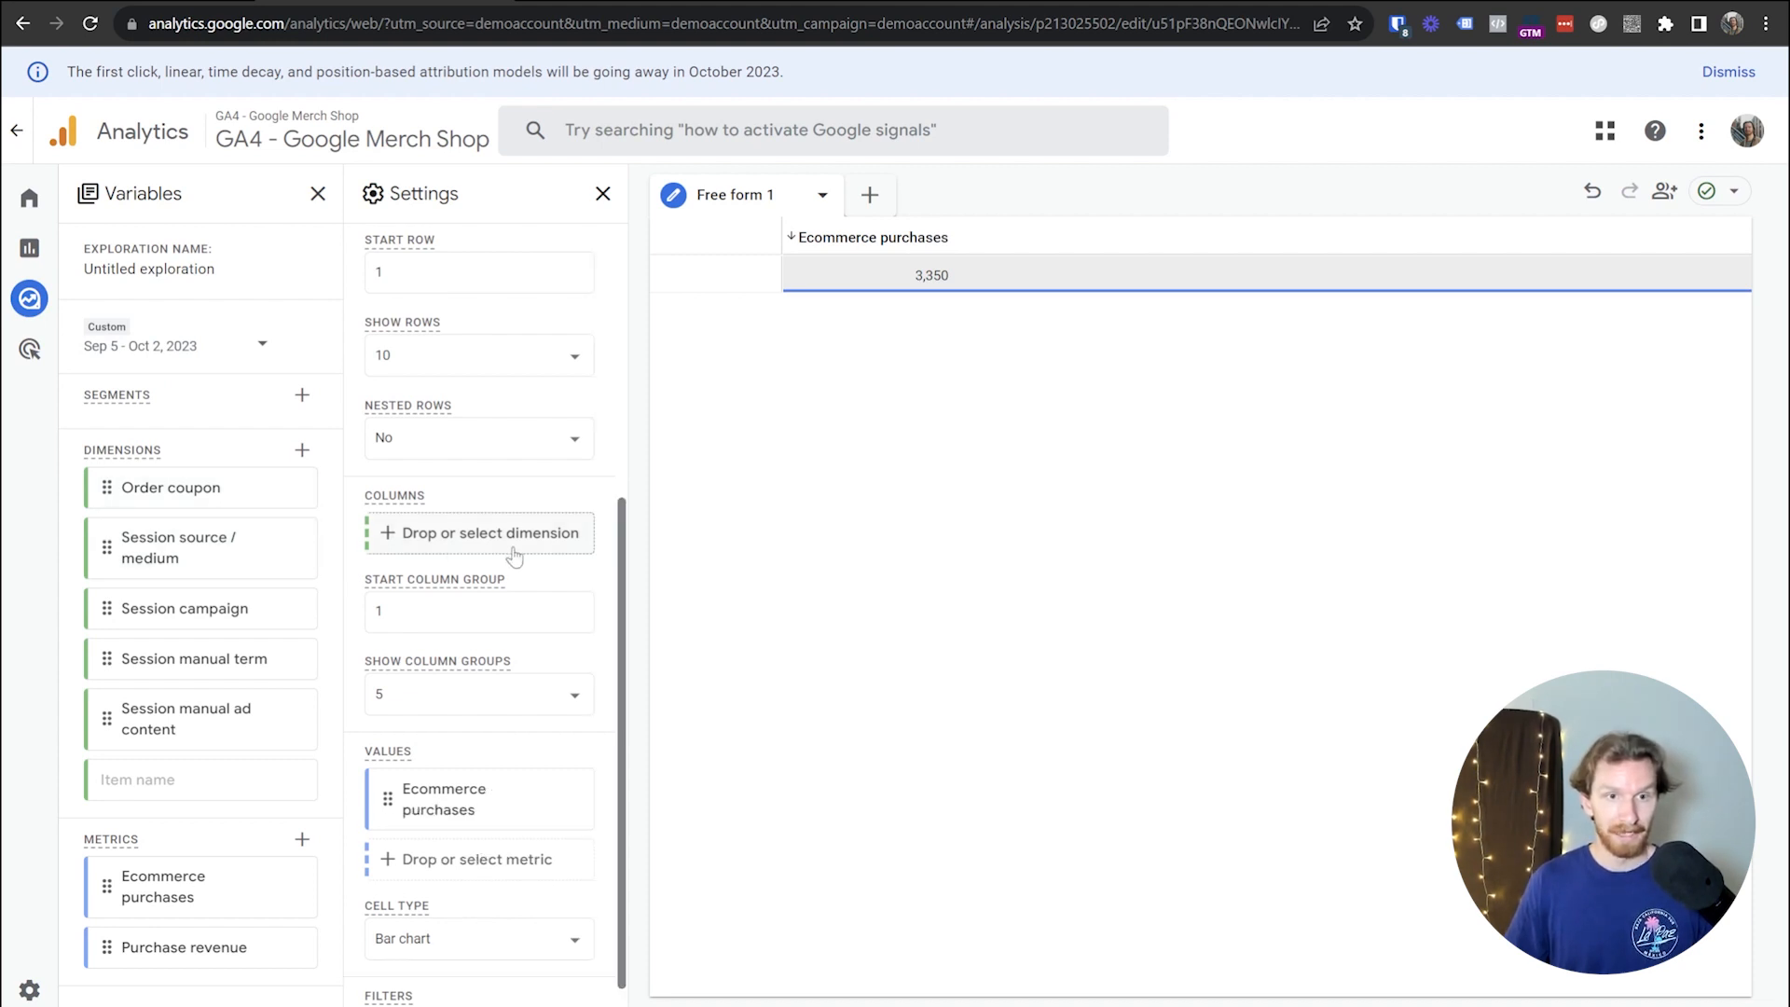
scroll(443, 541, up, 3)
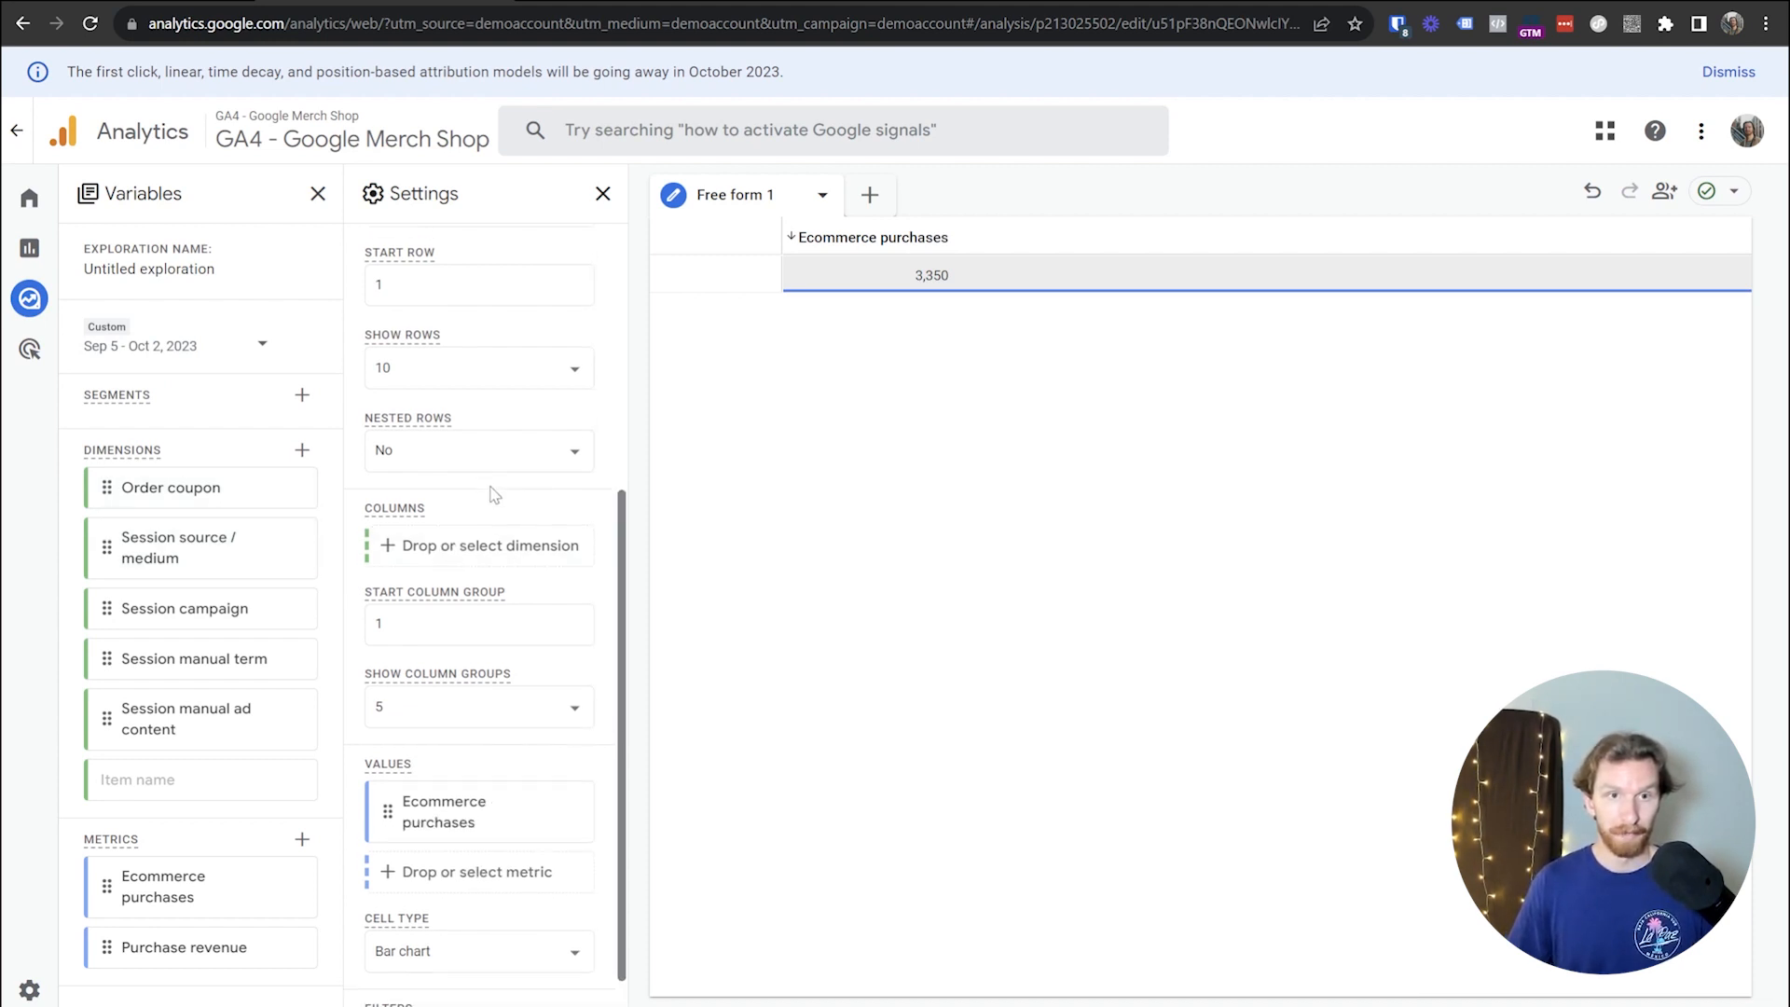
click(435, 410)
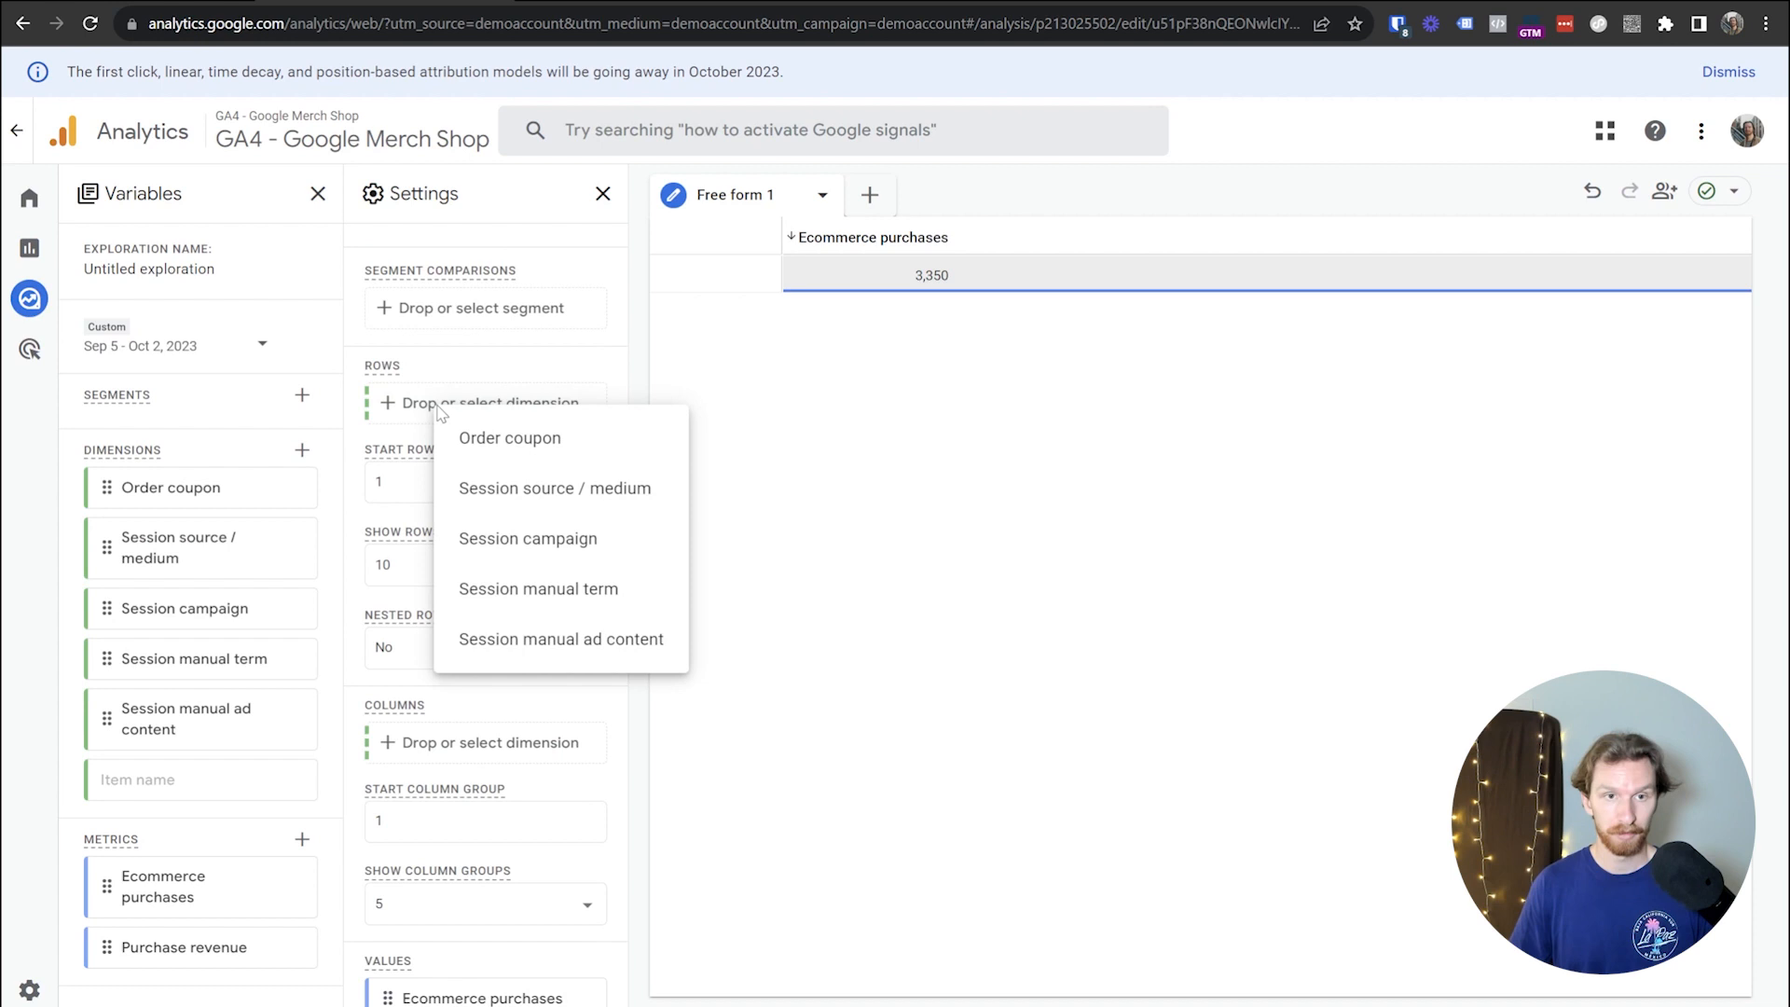
click(537, 535)
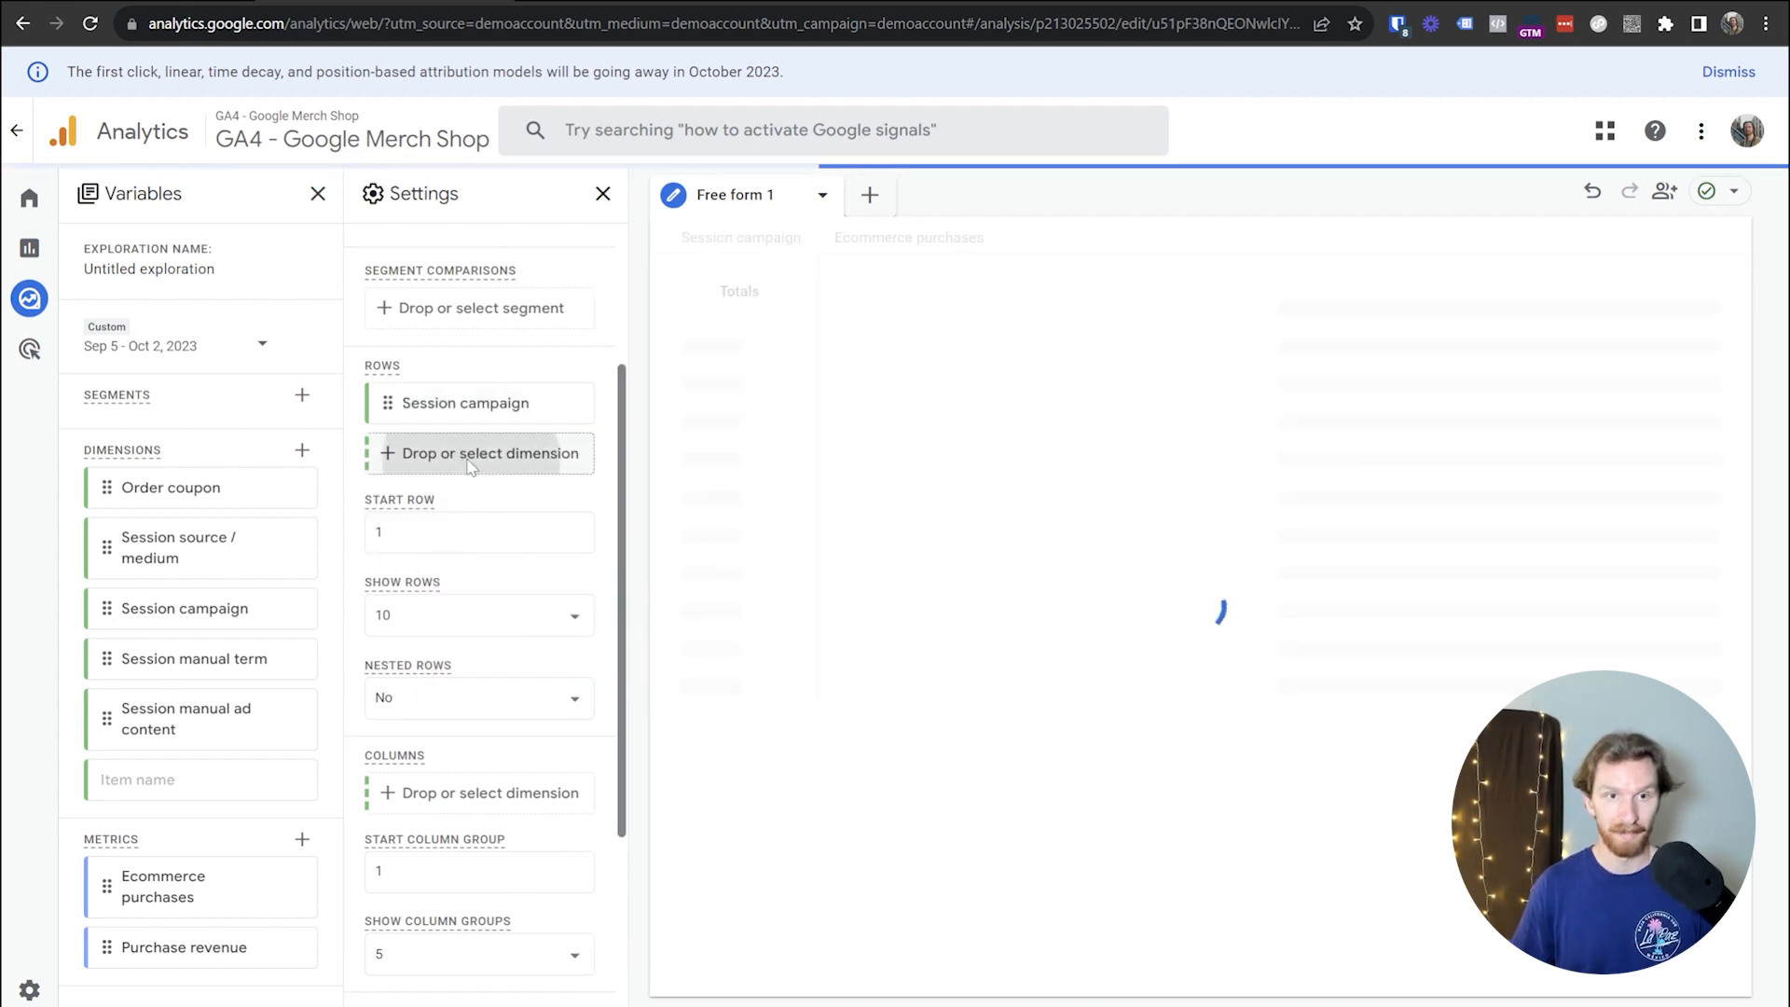
click(490, 453)
click(590, 550)
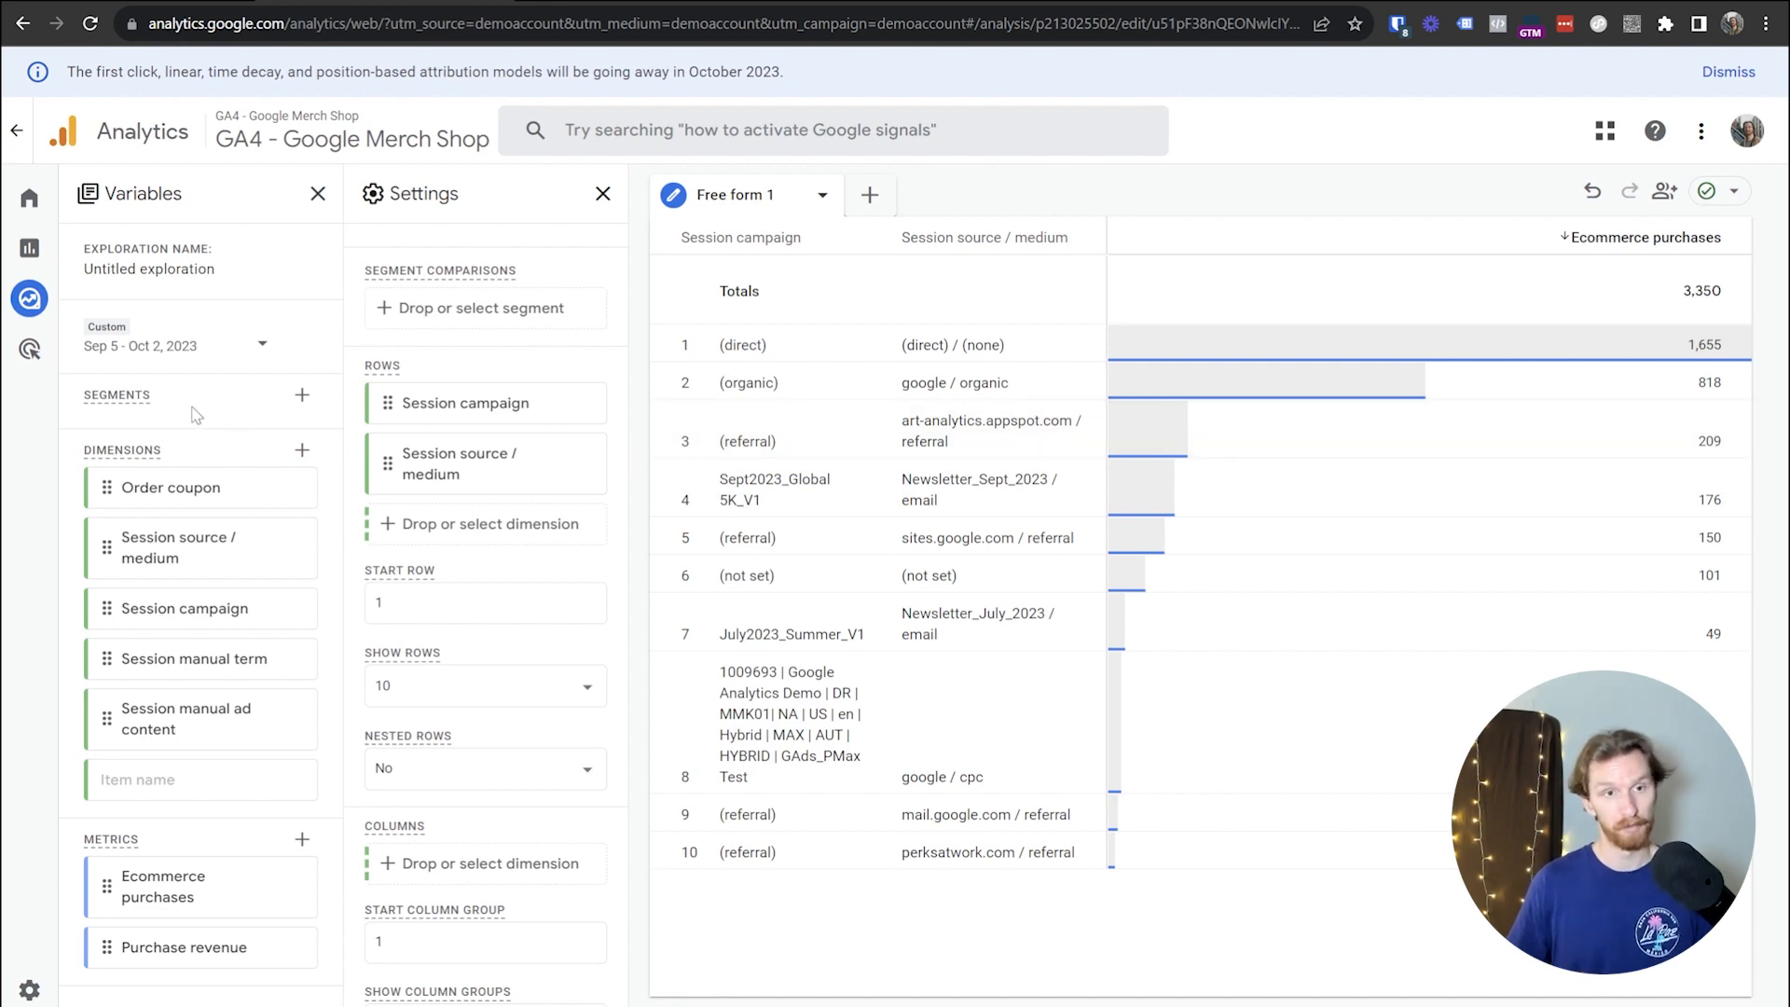
- Start a custom session segment and base its include condition on Session source / medium from the Traffic source dimensions
click(301, 396)
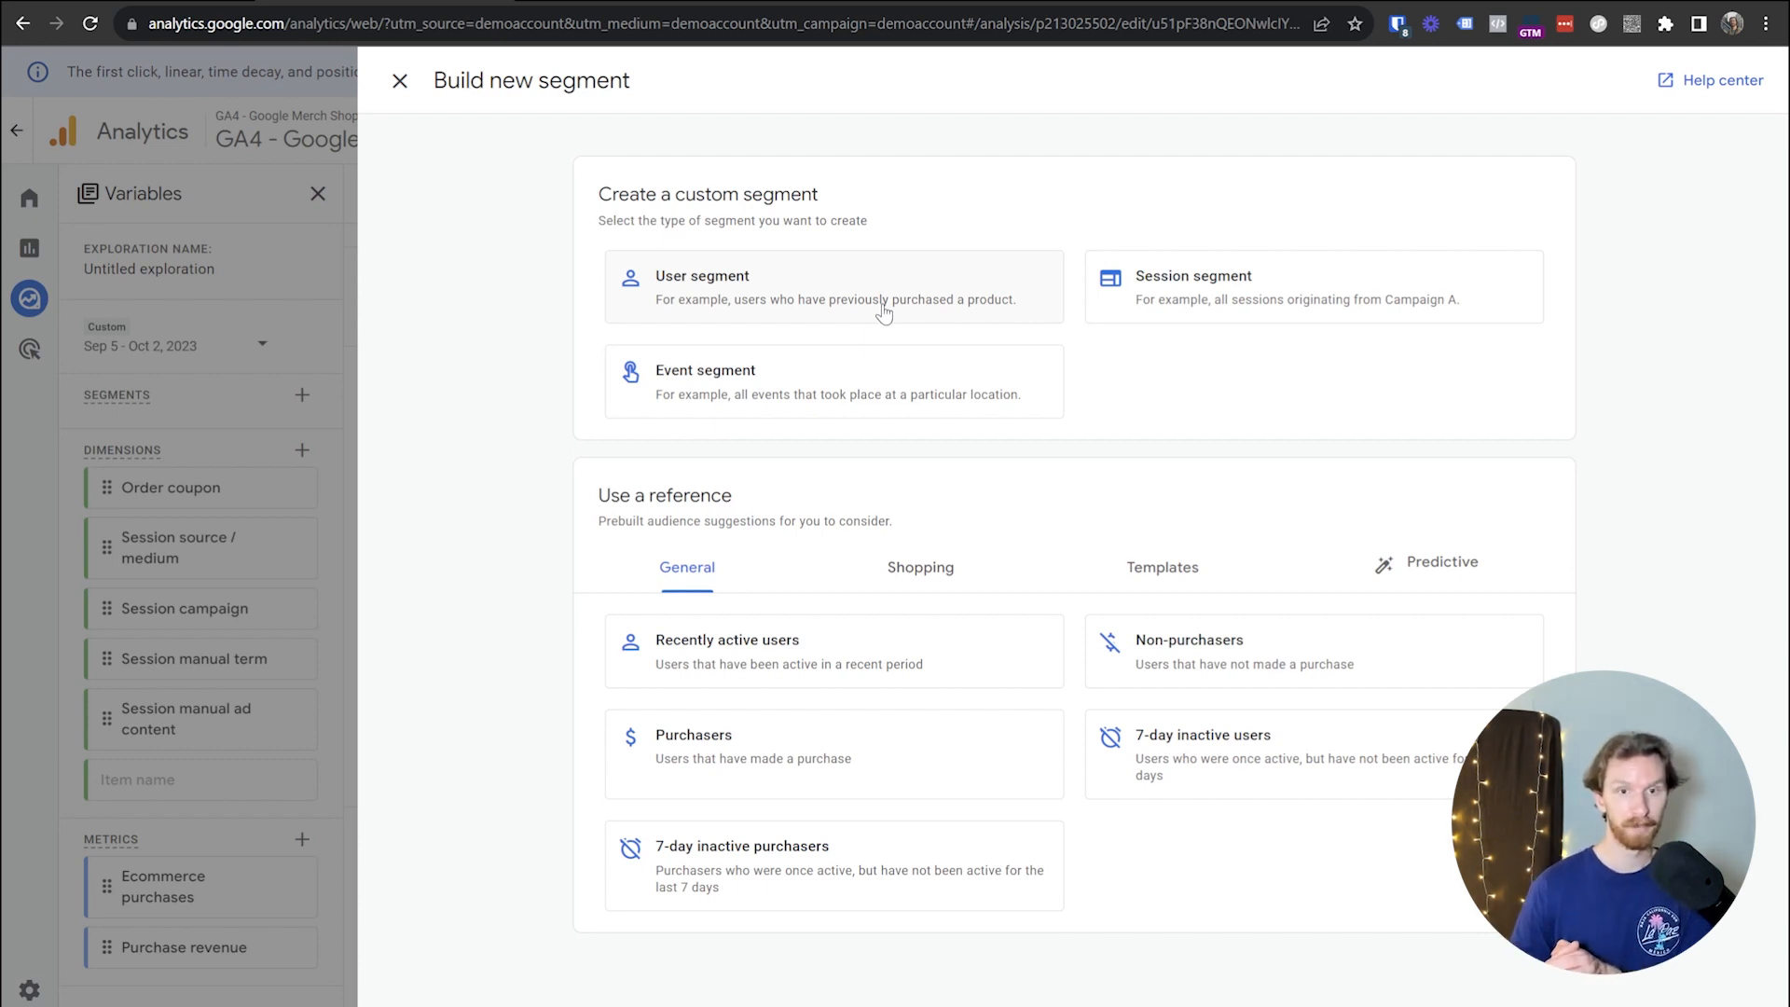
click(1270, 311)
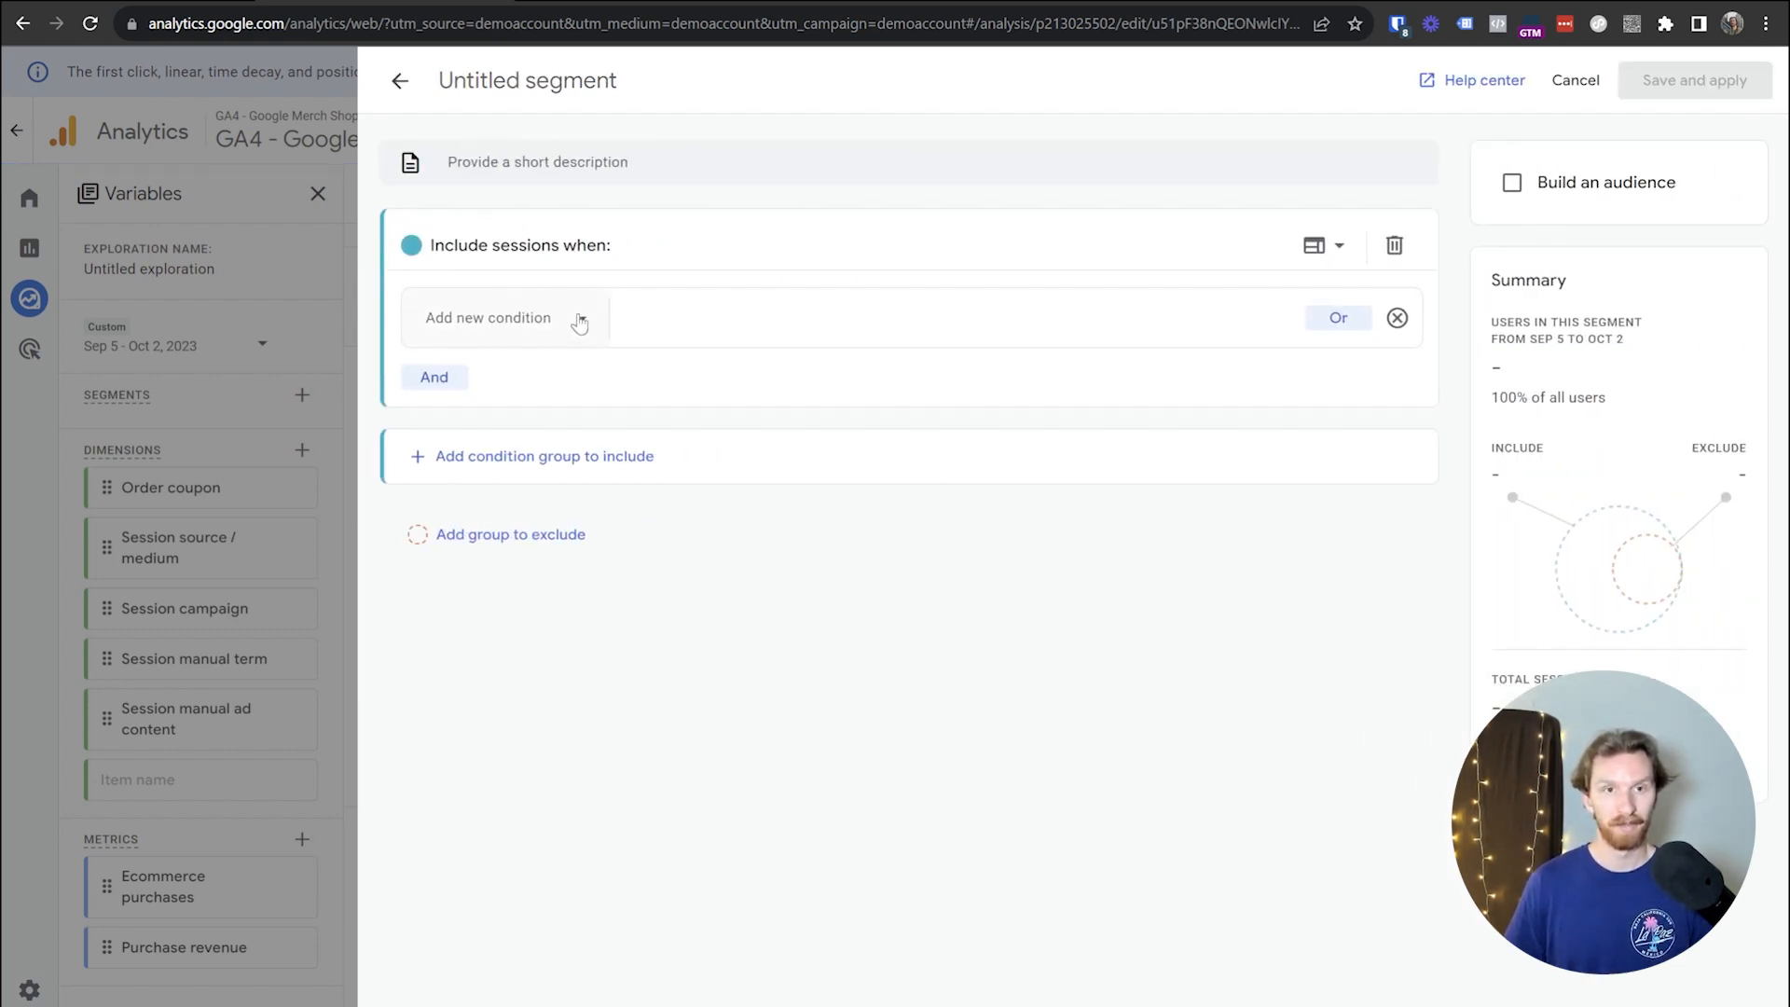
click(578, 318)
scroll(539, 471, down, 5)
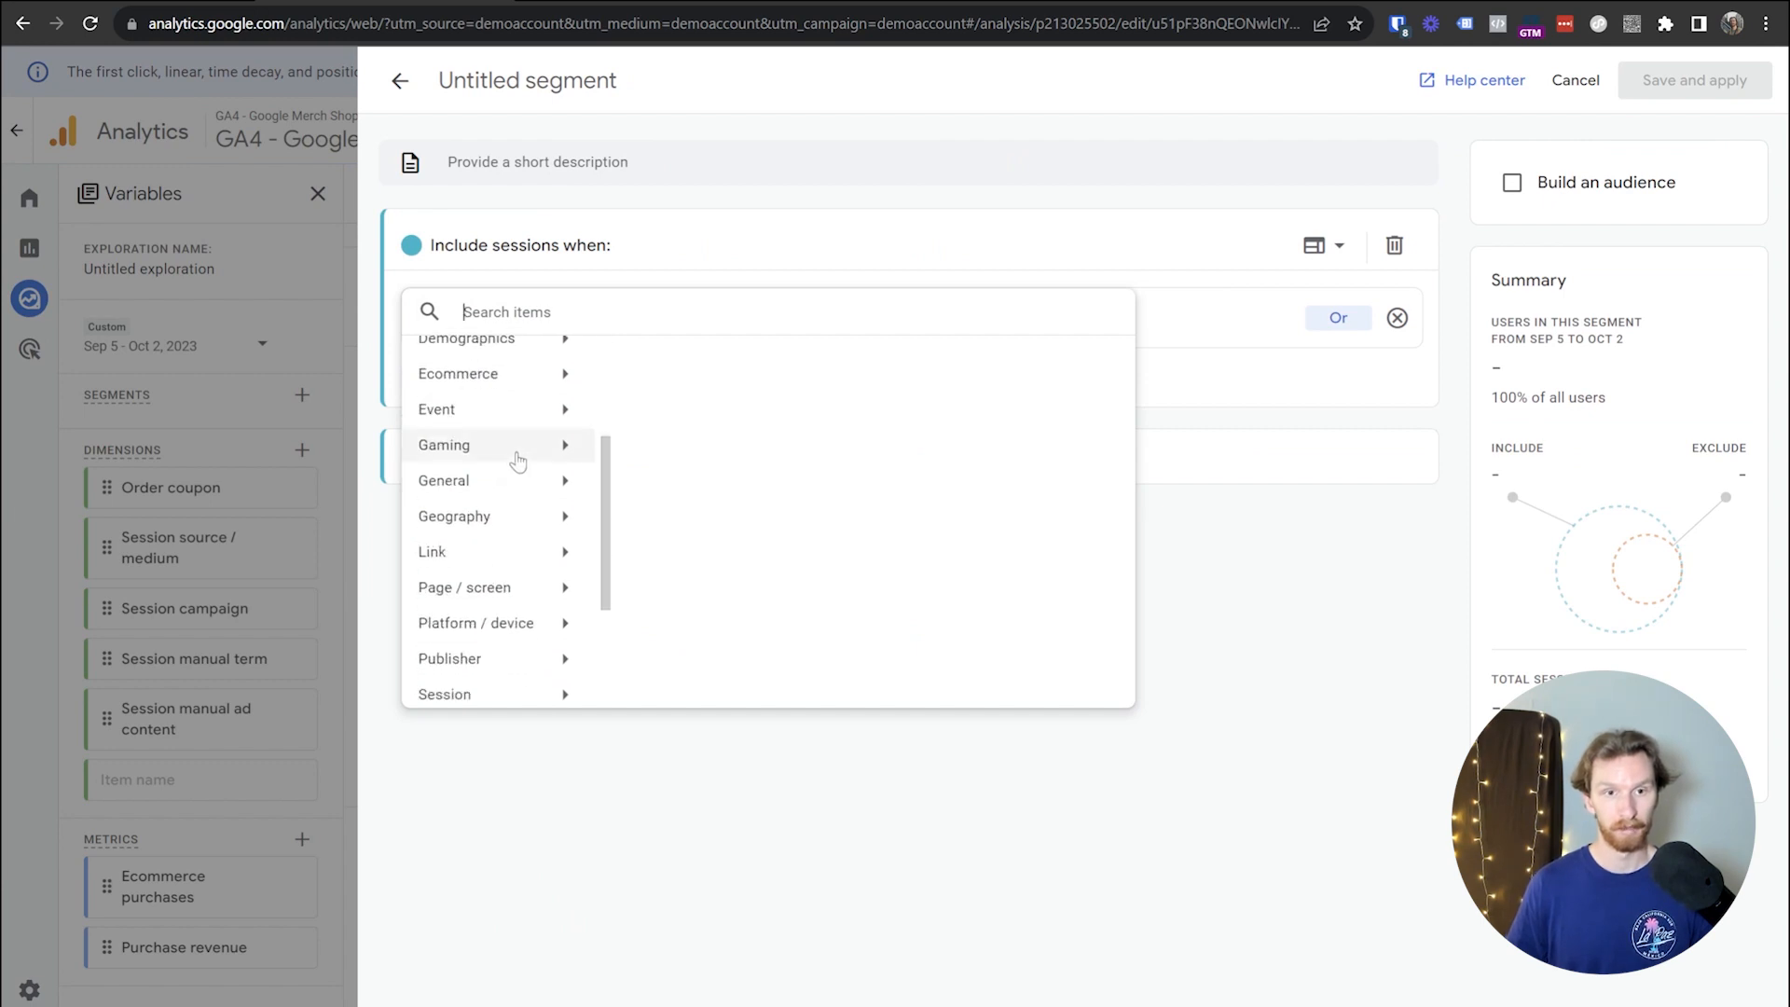
click(536, 583)
scroll(763, 506, down, 5)
scroll(807, 643, down, 5)
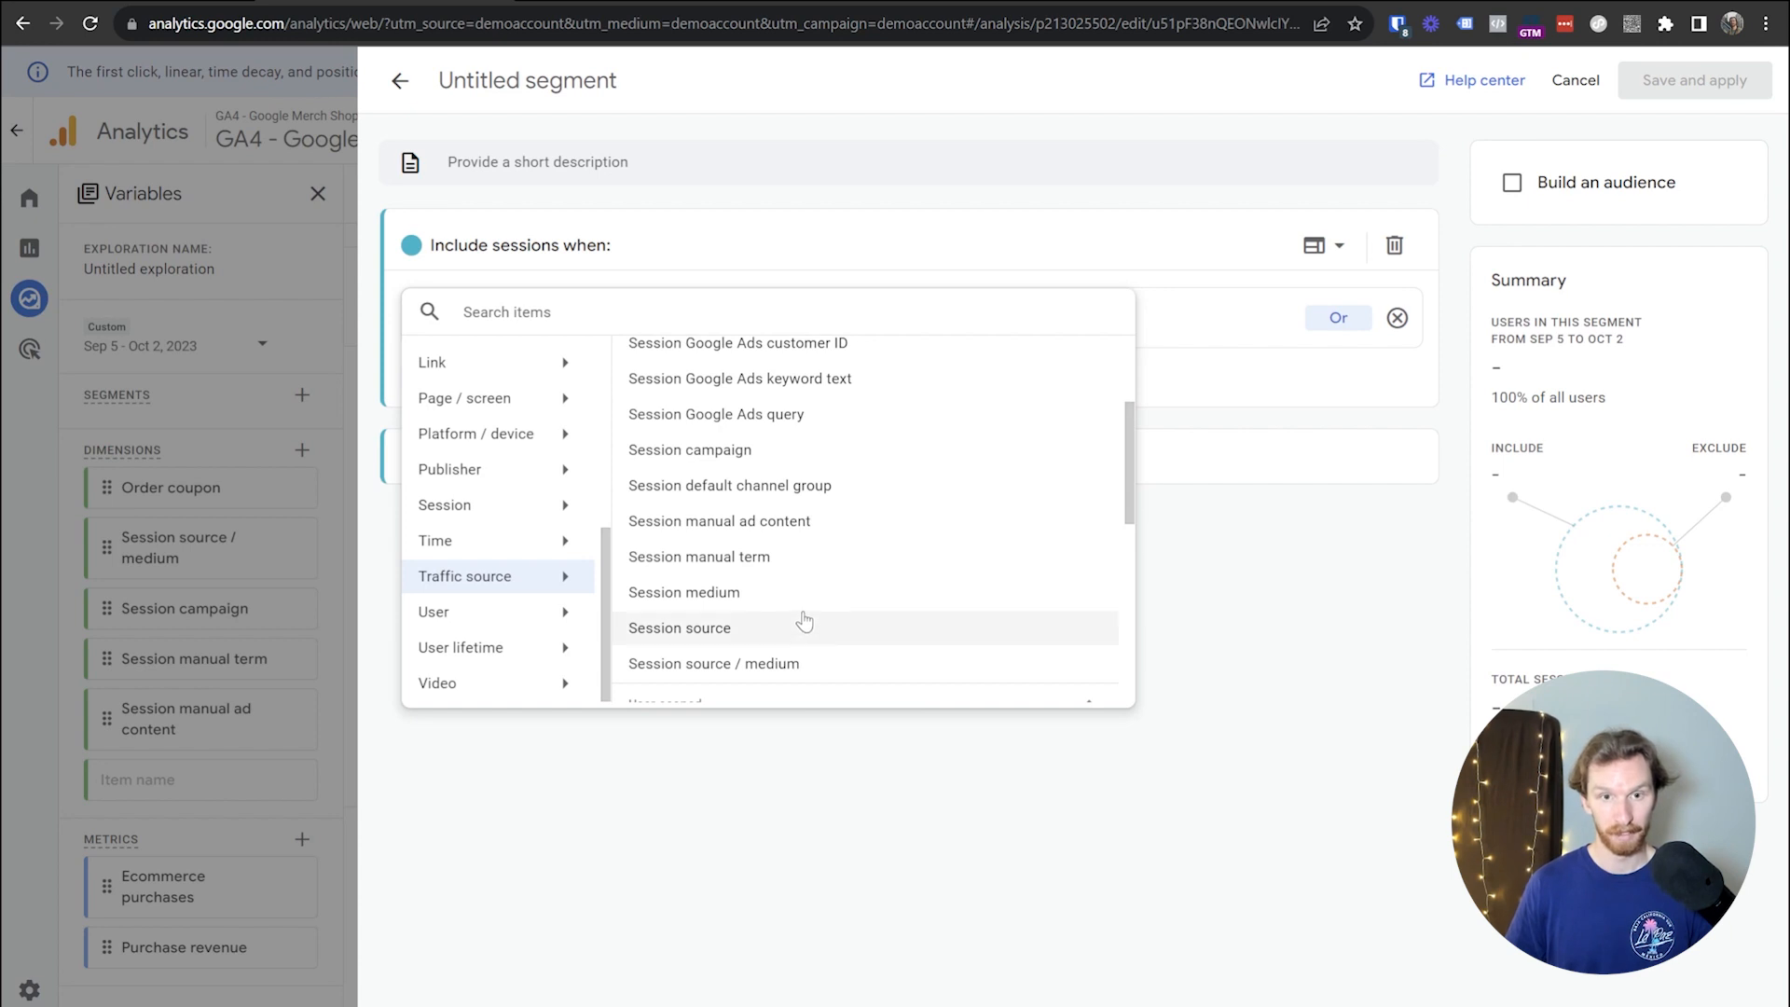
click(791, 664)
- Set the segment's Session source / medium condition to contain "Newsletter_Sept_2023 / email"
click(691, 329)
click(723, 435)
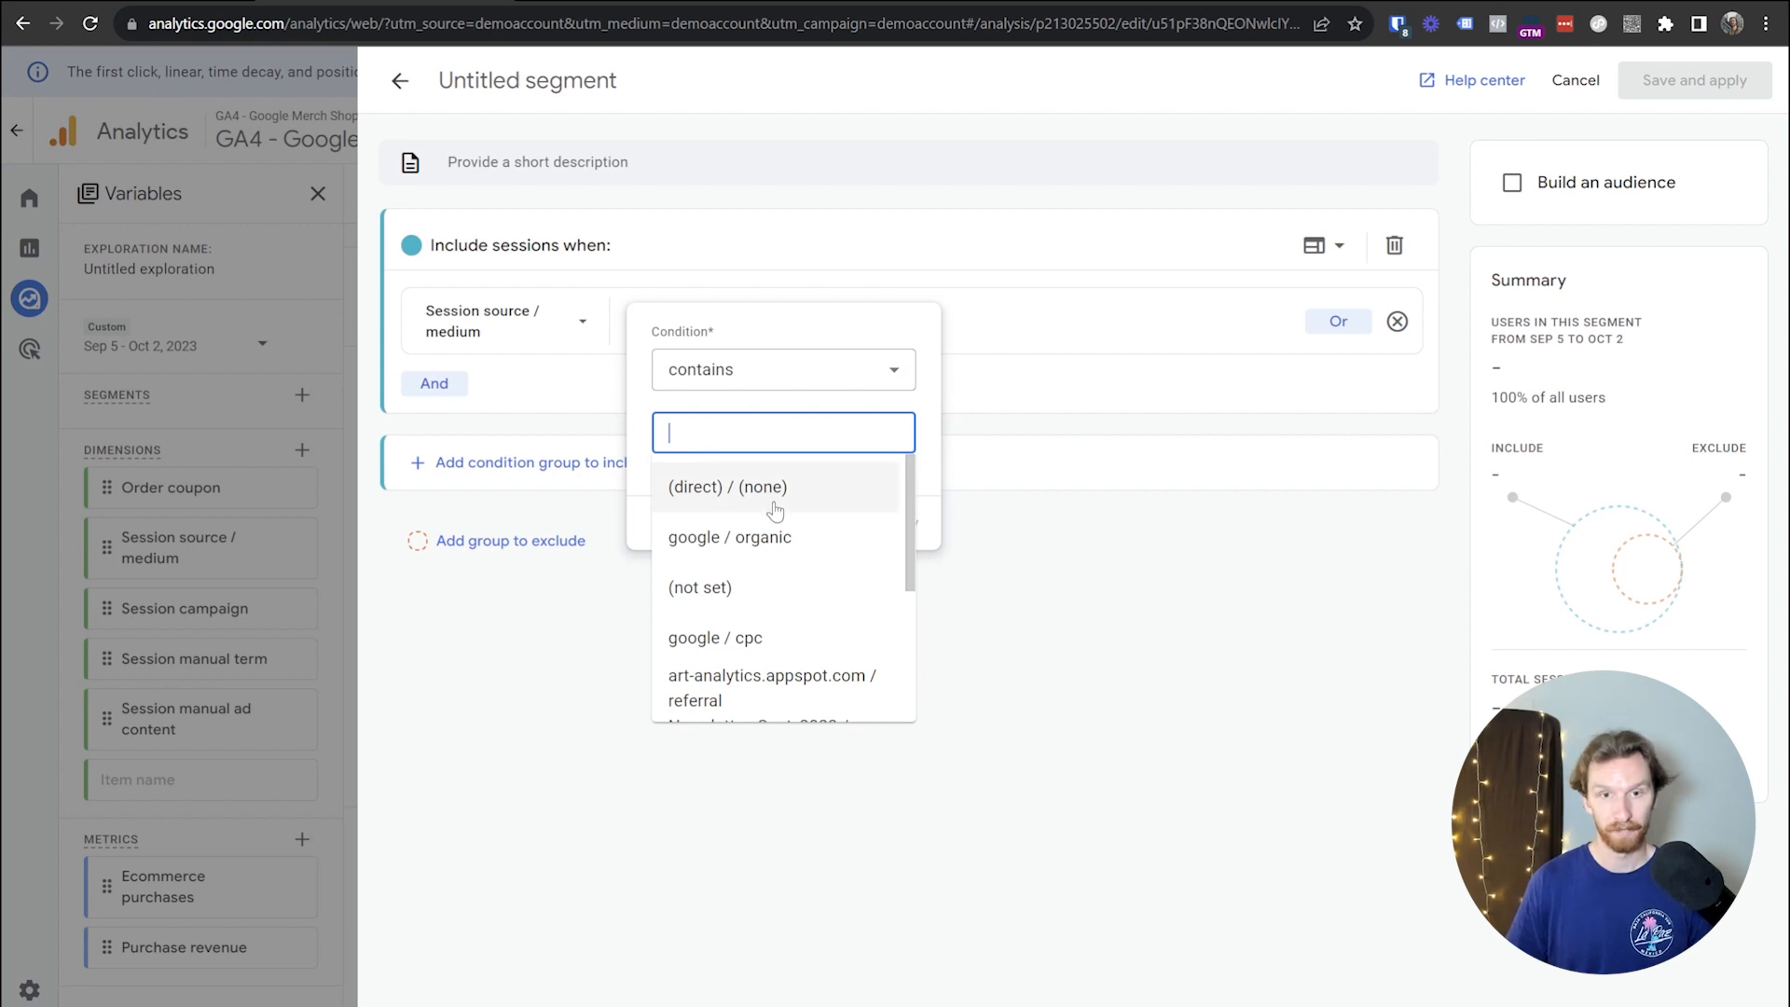
scroll(771, 511, down, 4)
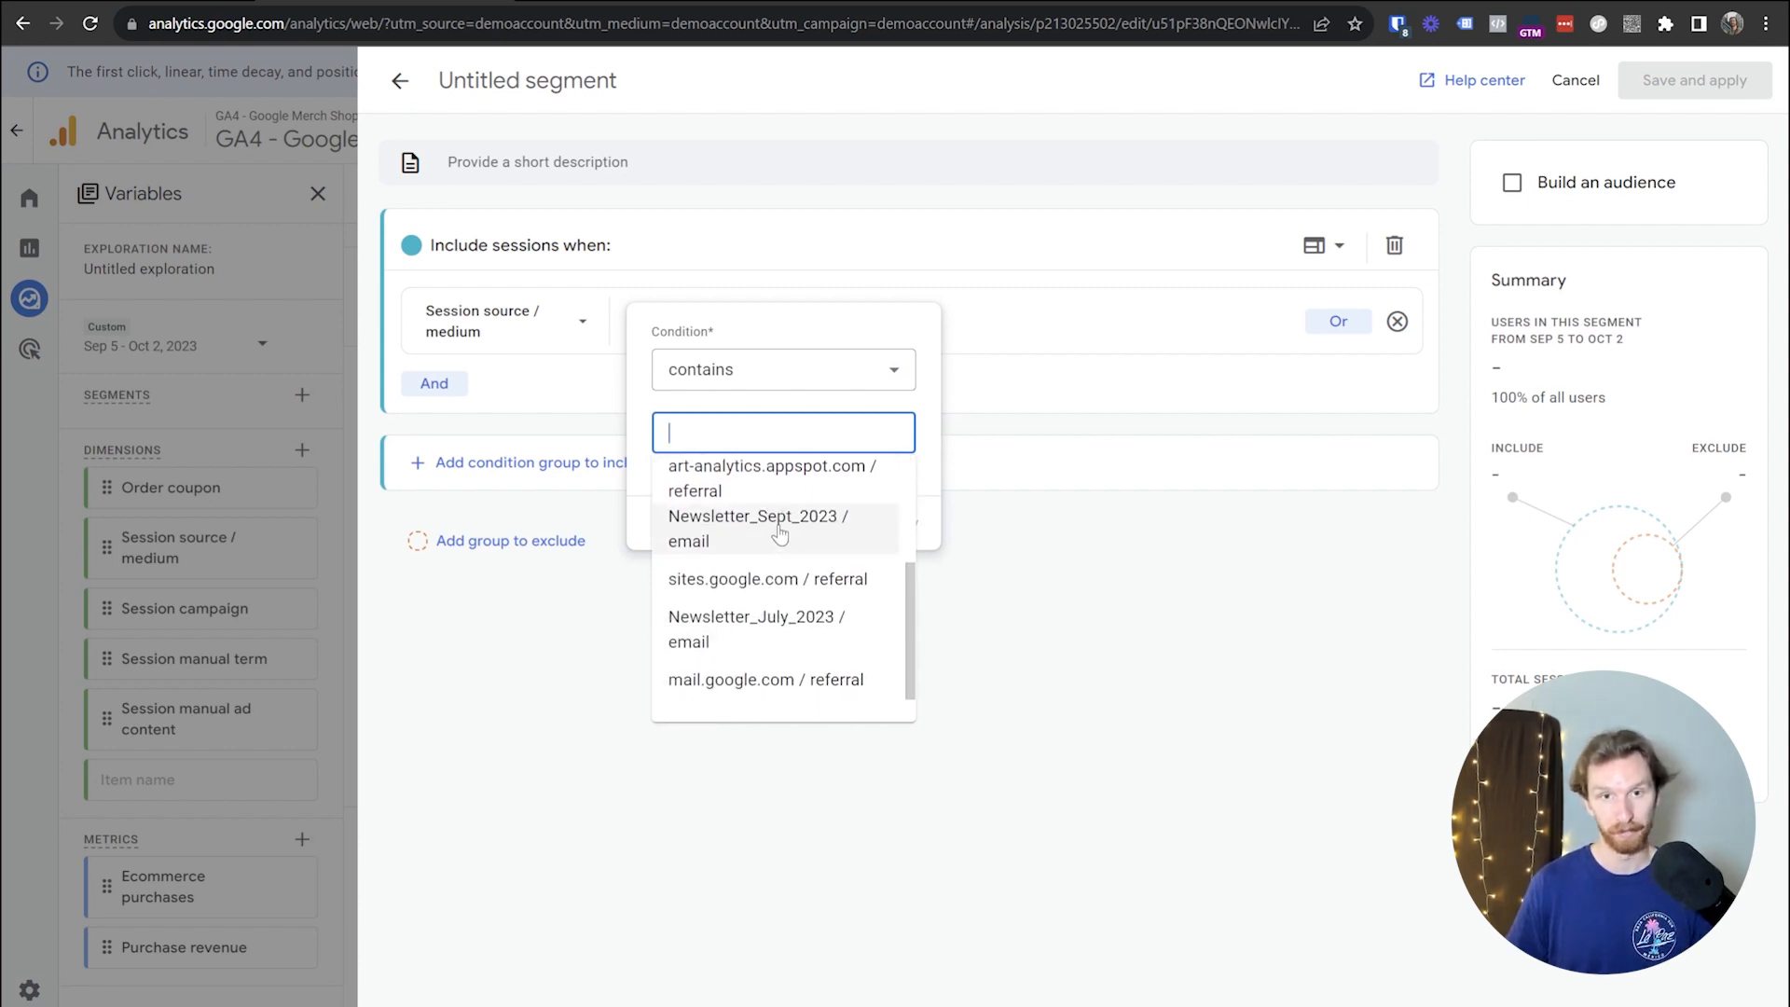
click(780, 533)
click(899, 521)
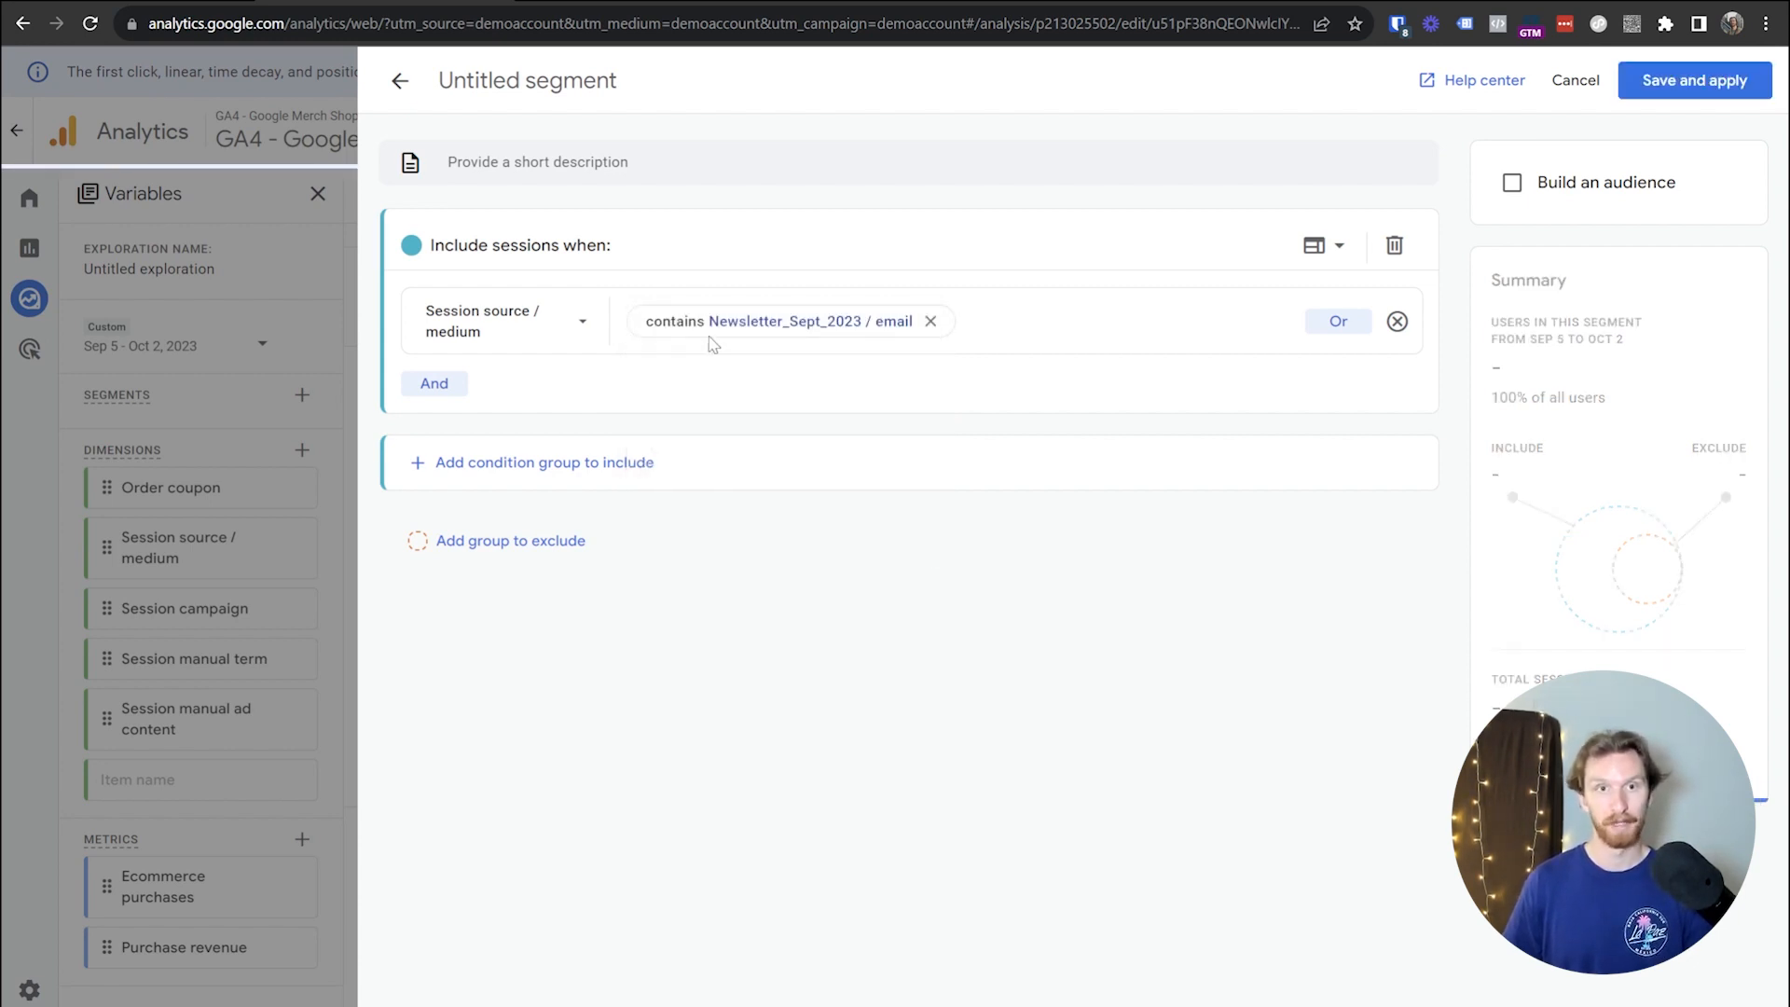
- Name the segment "September Newsletter", then save and apply it to the exploration
click(515, 82)
text(N)
key(BackSpace)
text(September Newse)
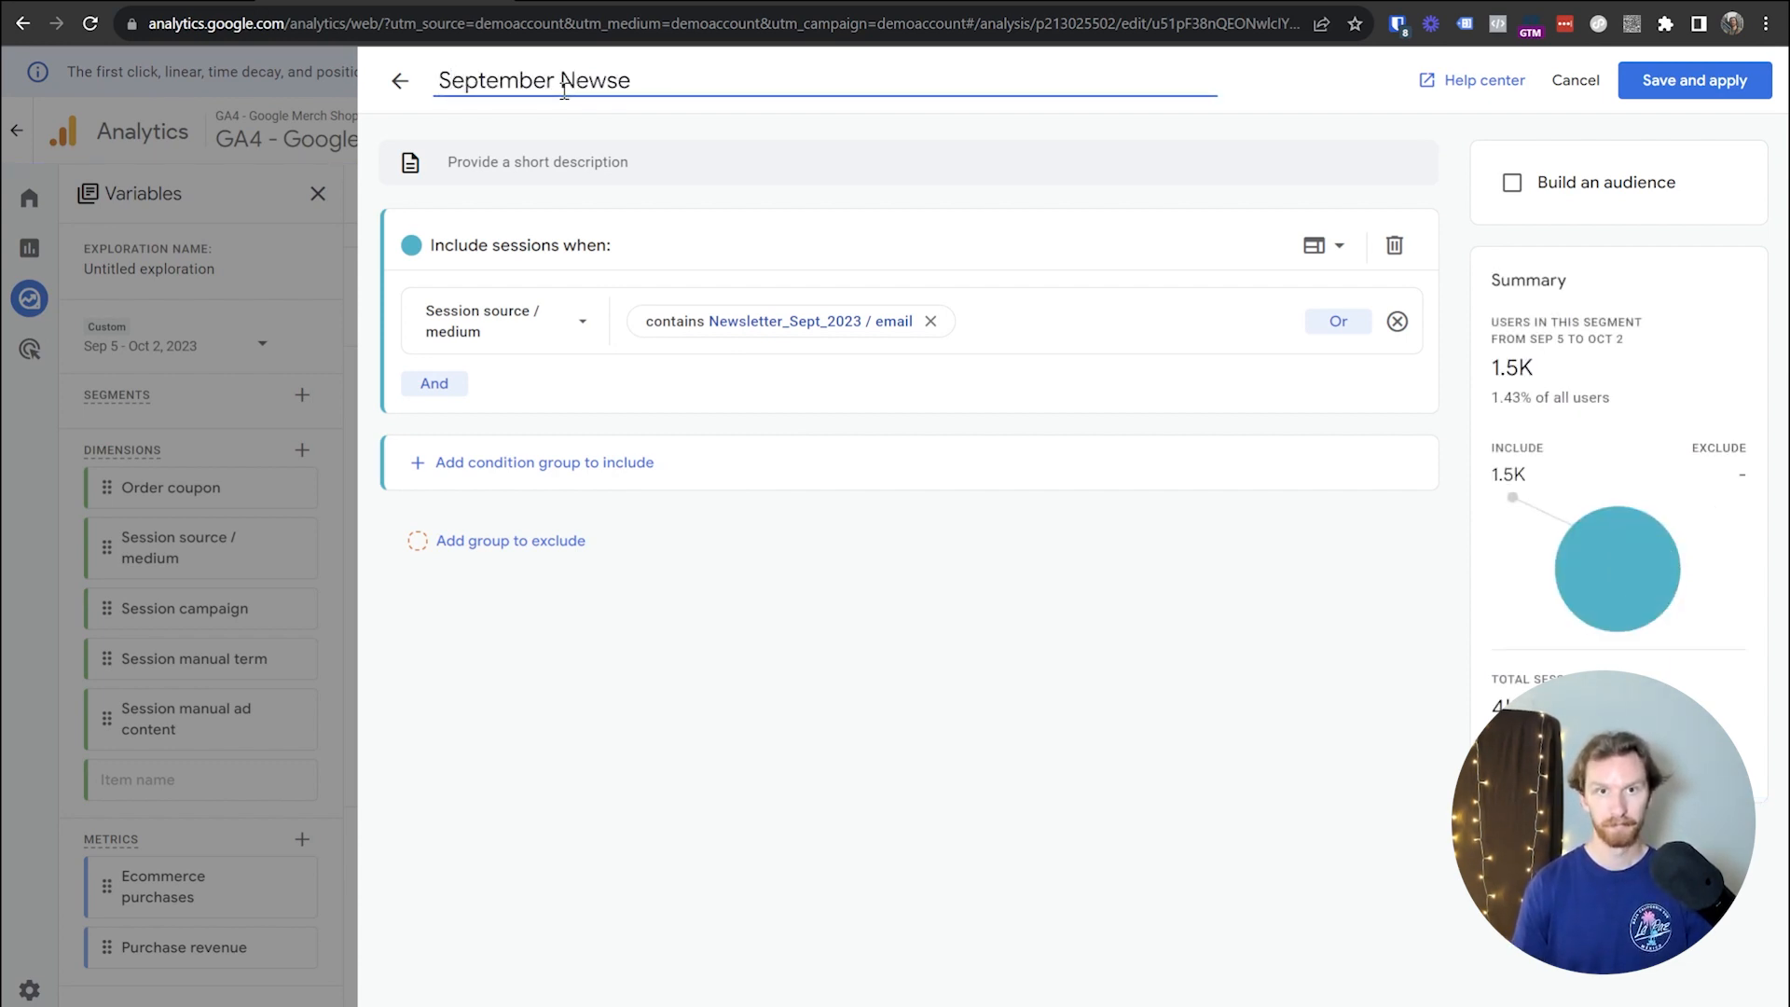
text(lletter)
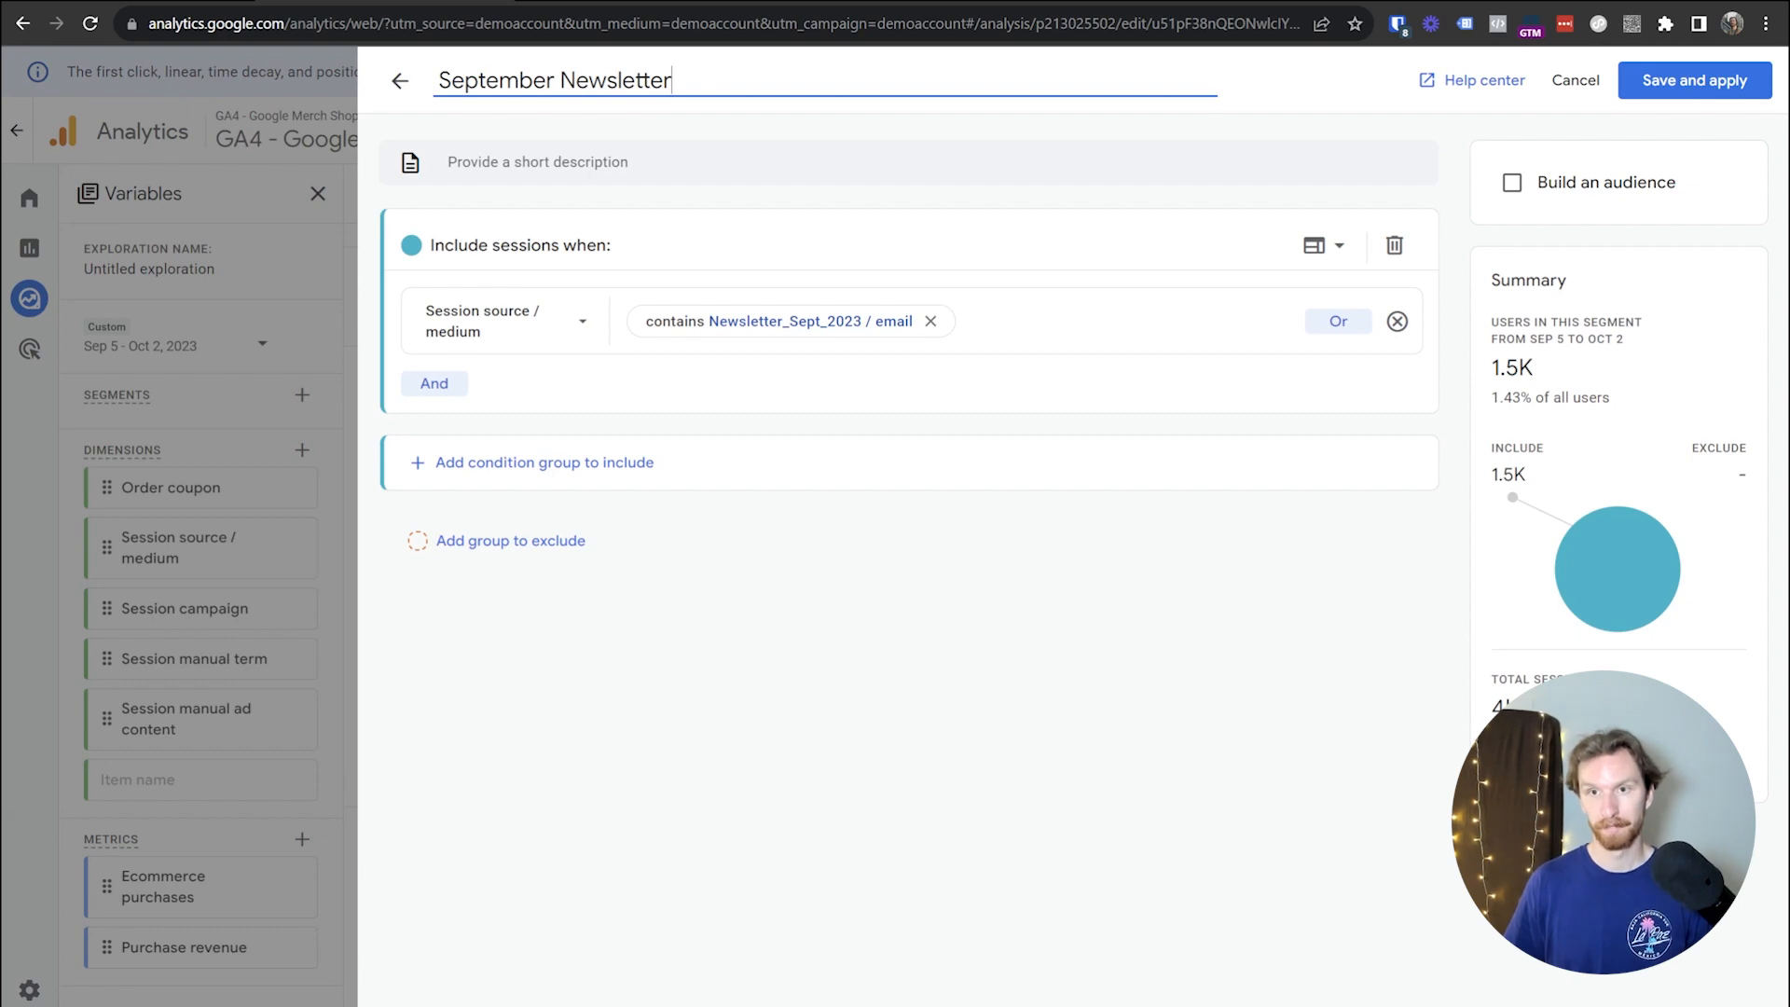
click(1659, 82)
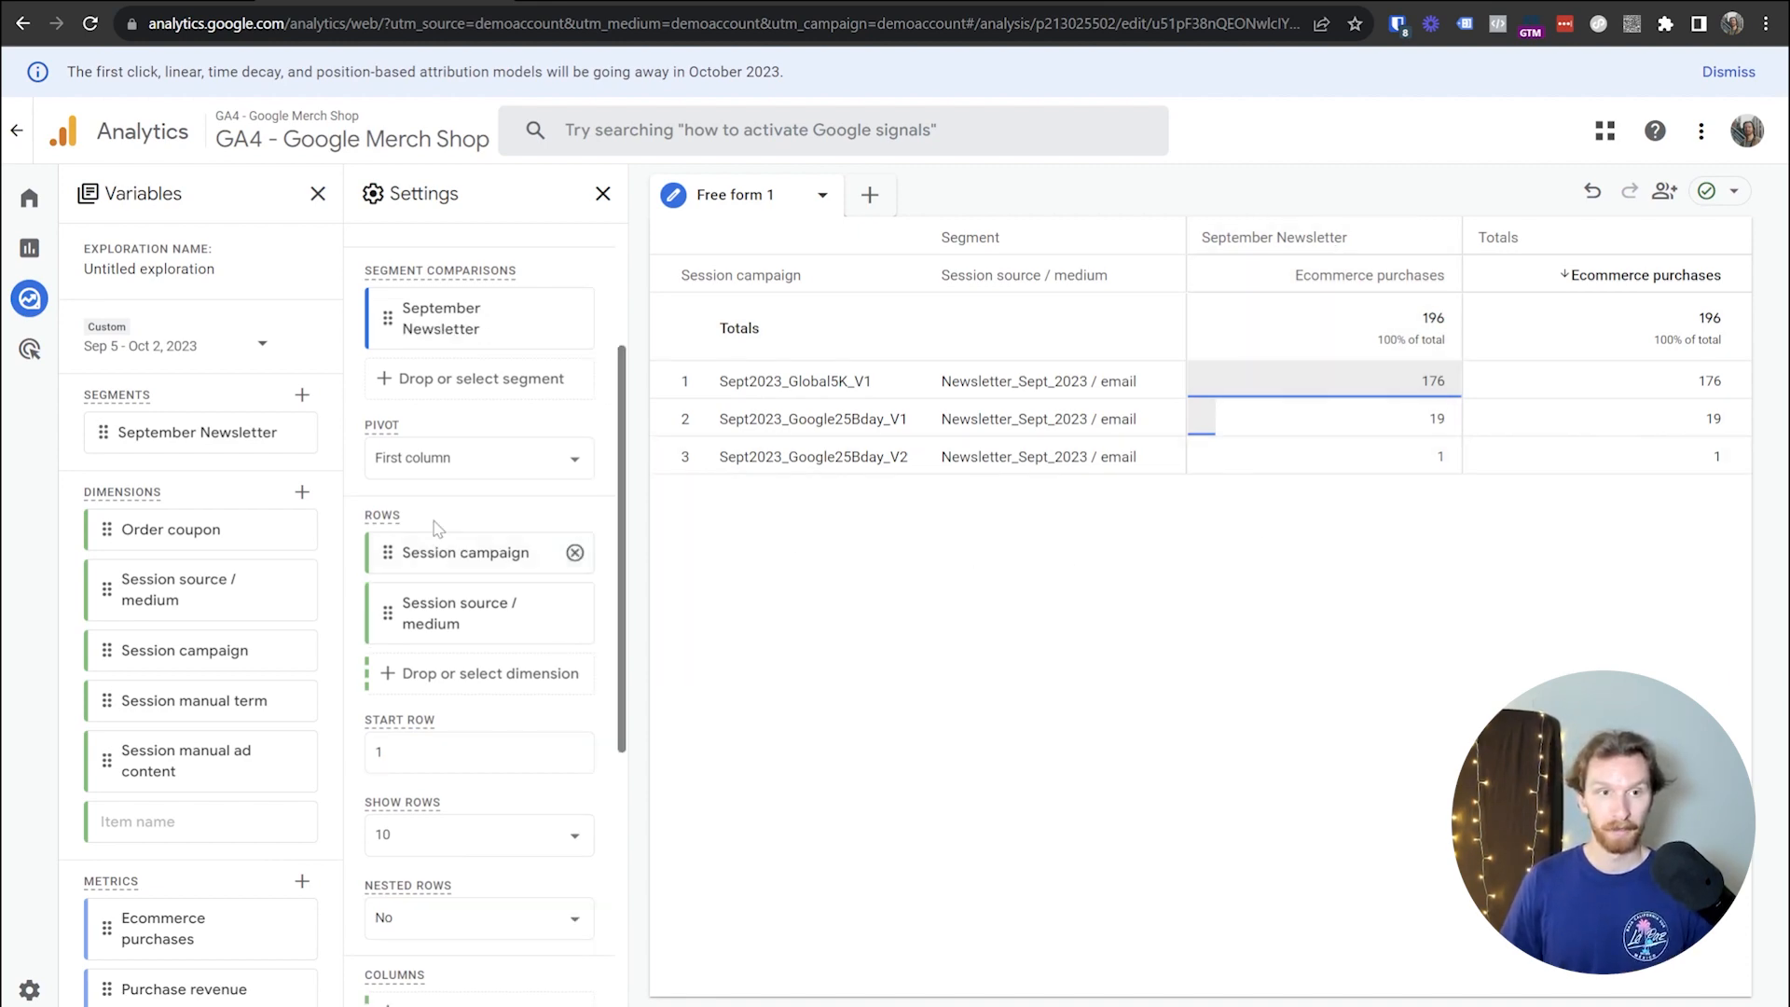
- Start a second custom session segment with an include condition on Session source / medium
click(303, 395)
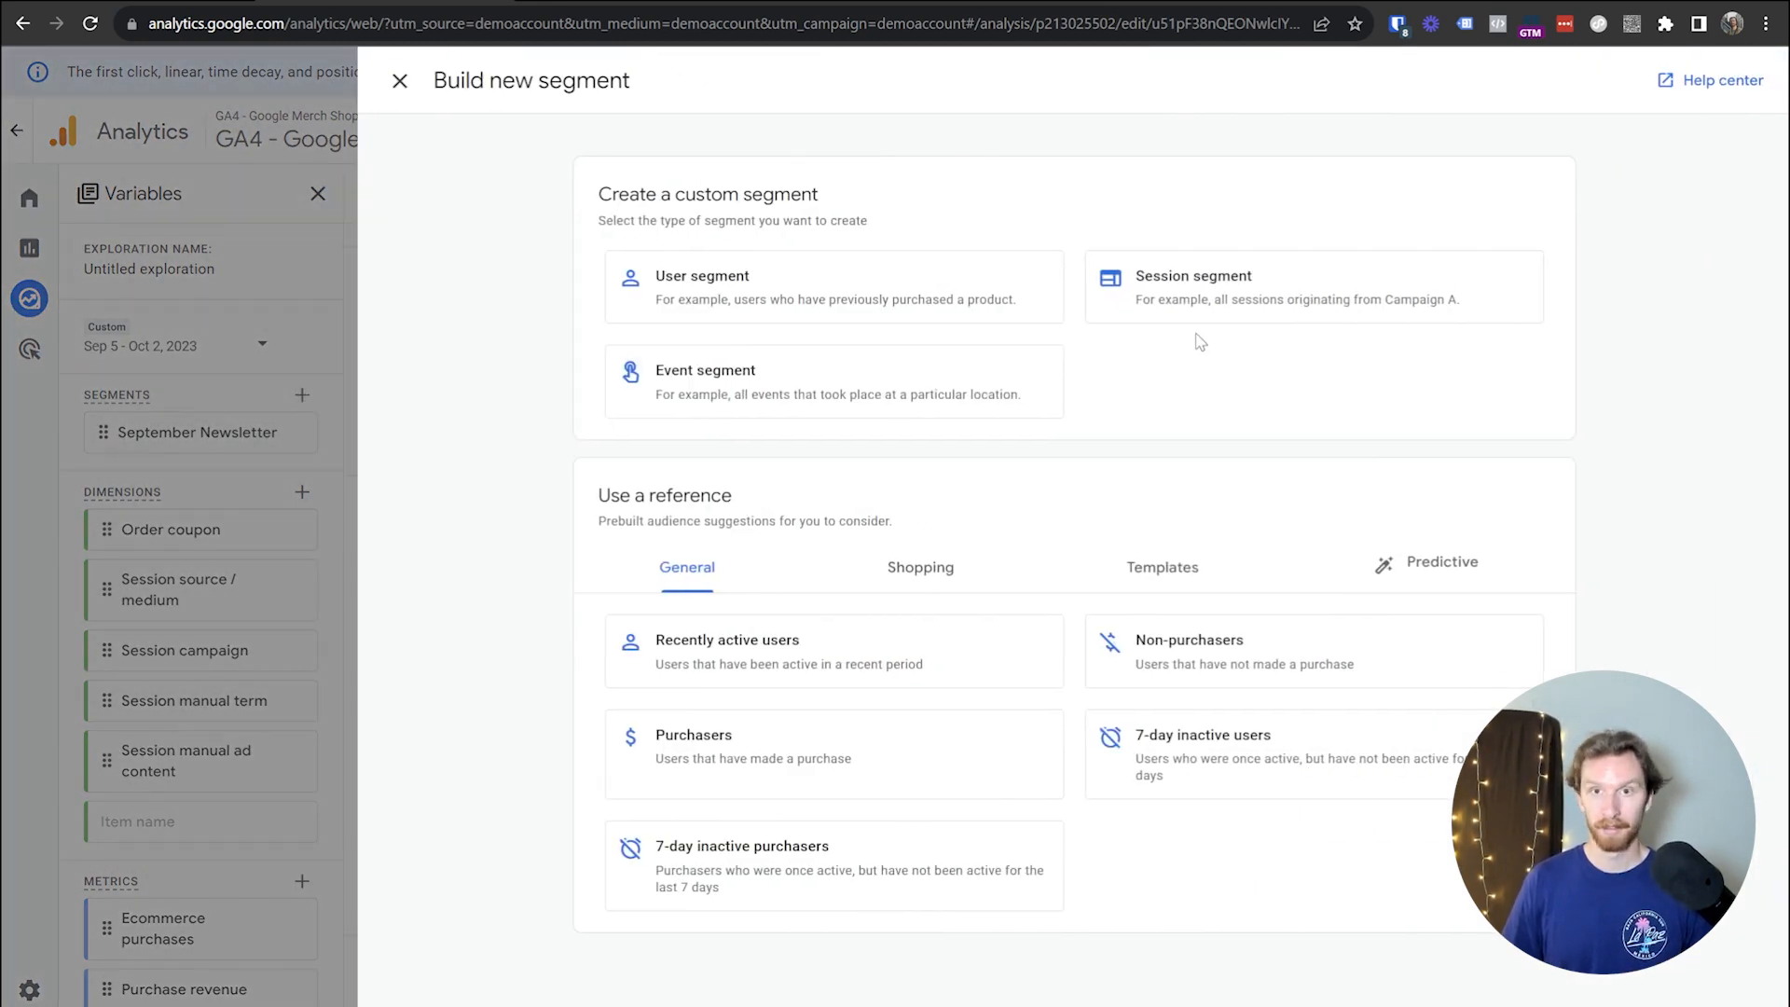
click(1199, 306)
click(550, 319)
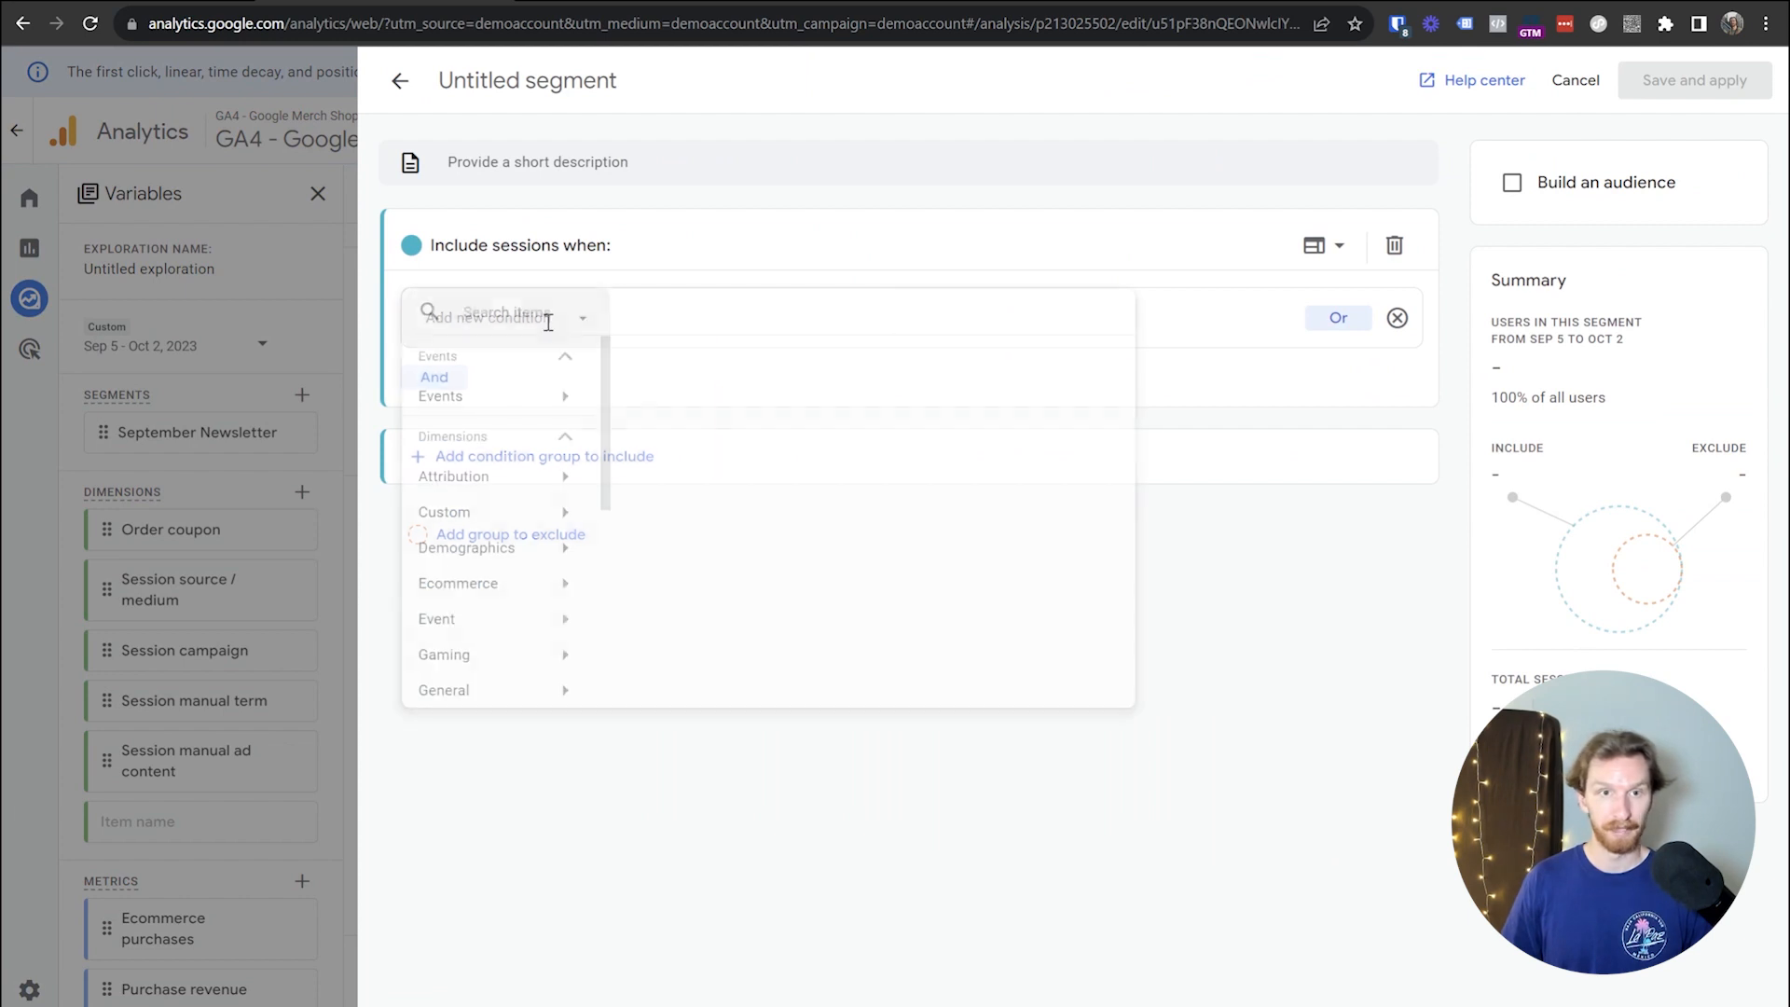
scroll(534, 548, down, 3)
mouse_move(494, 577)
scroll(823, 500, down, 2)
scroll(827, 501, down, 3)
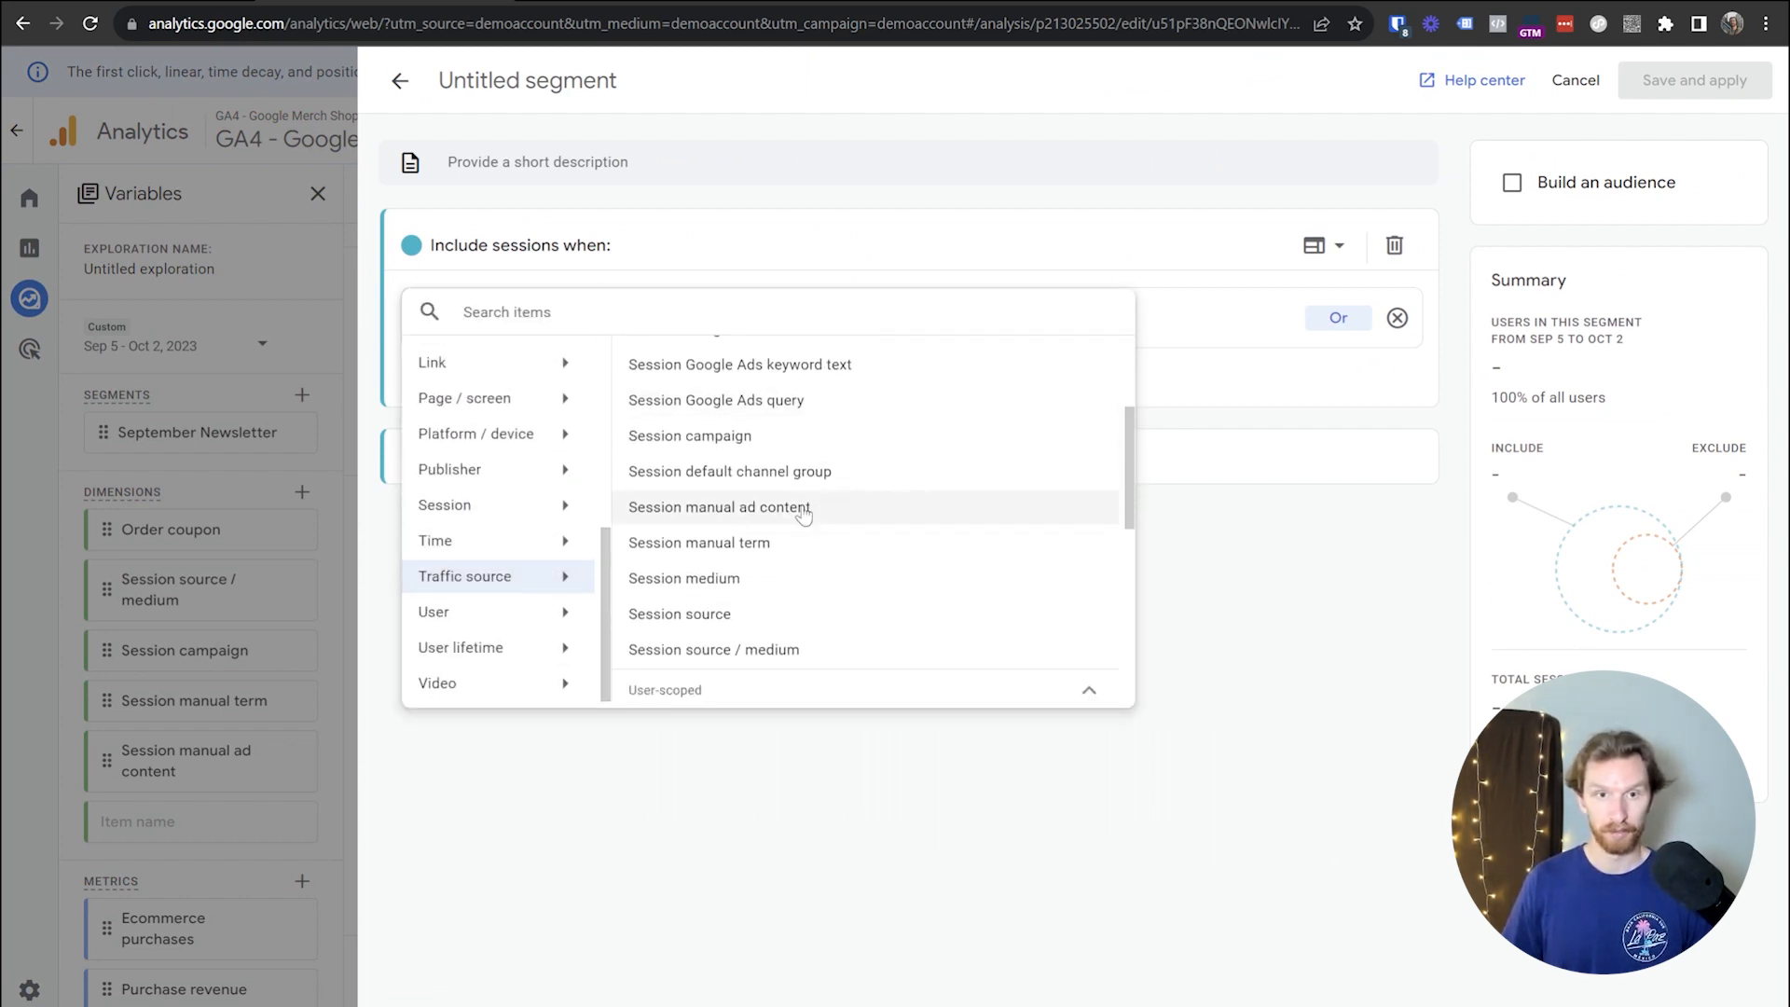
click(786, 645)
- Set the second segment's Session source / medium condition to contain "Newsletter_July_2023 / email"
click(686, 320)
click(727, 430)
scroll(793, 559, down, 3)
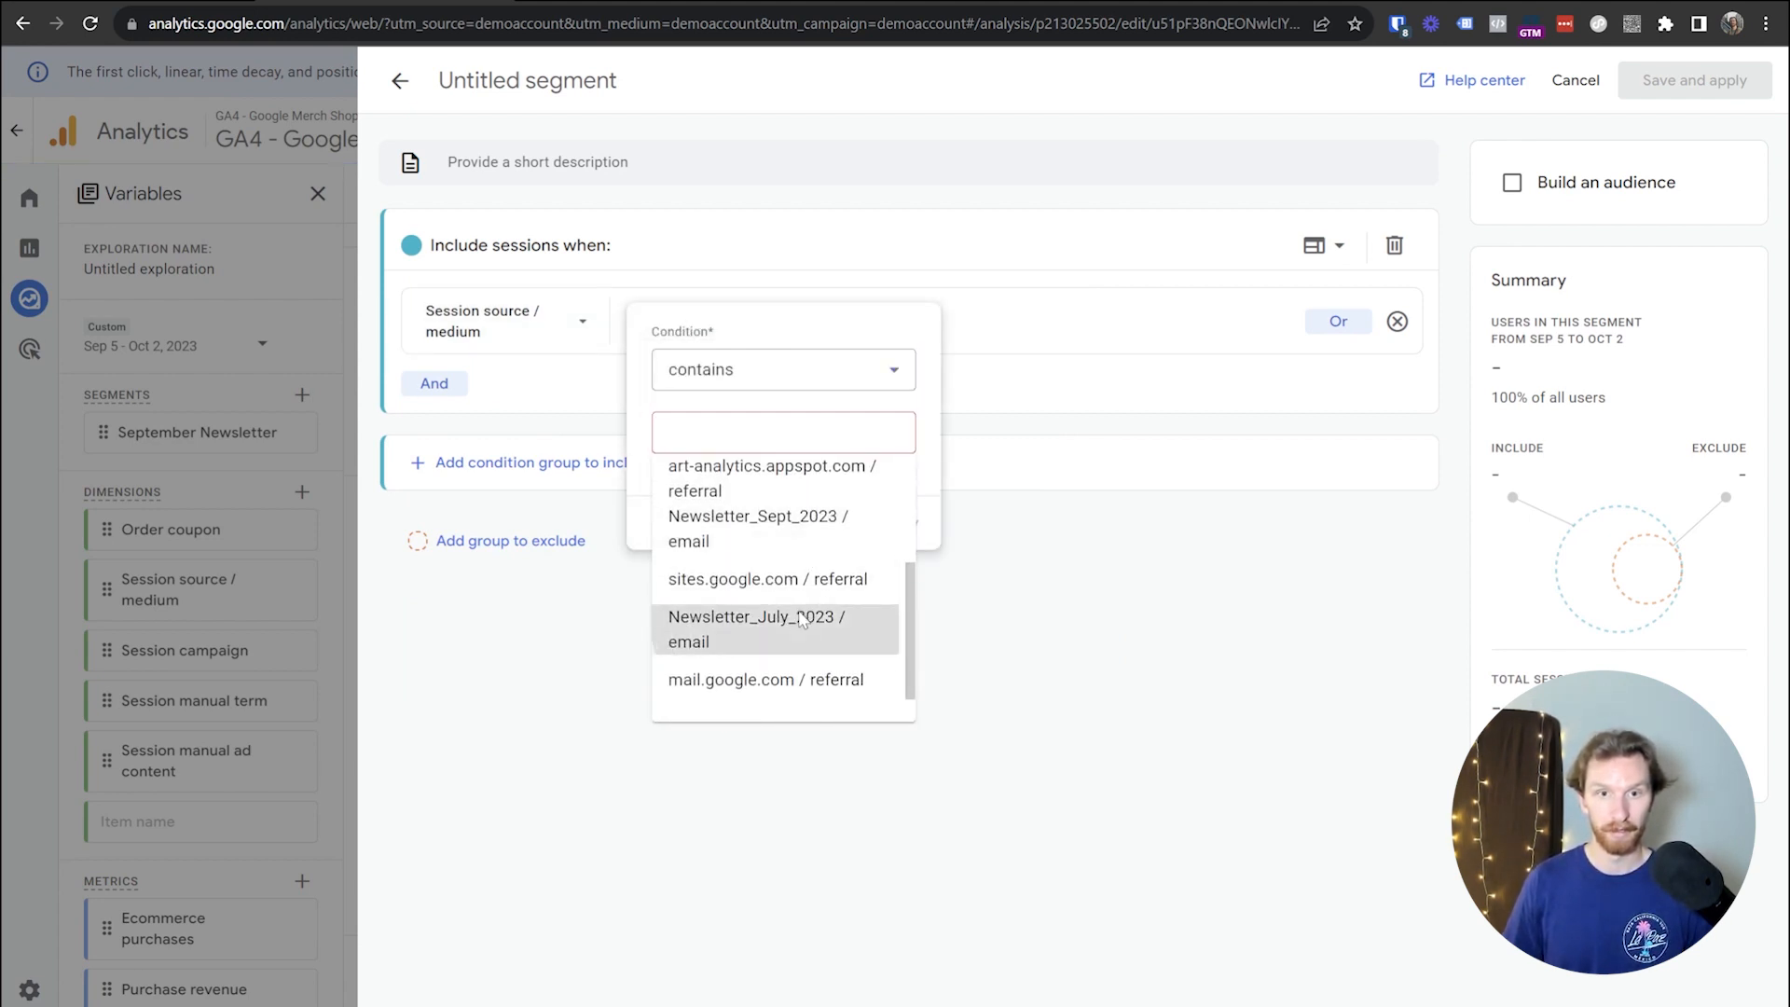
click(809, 623)
click(899, 522)
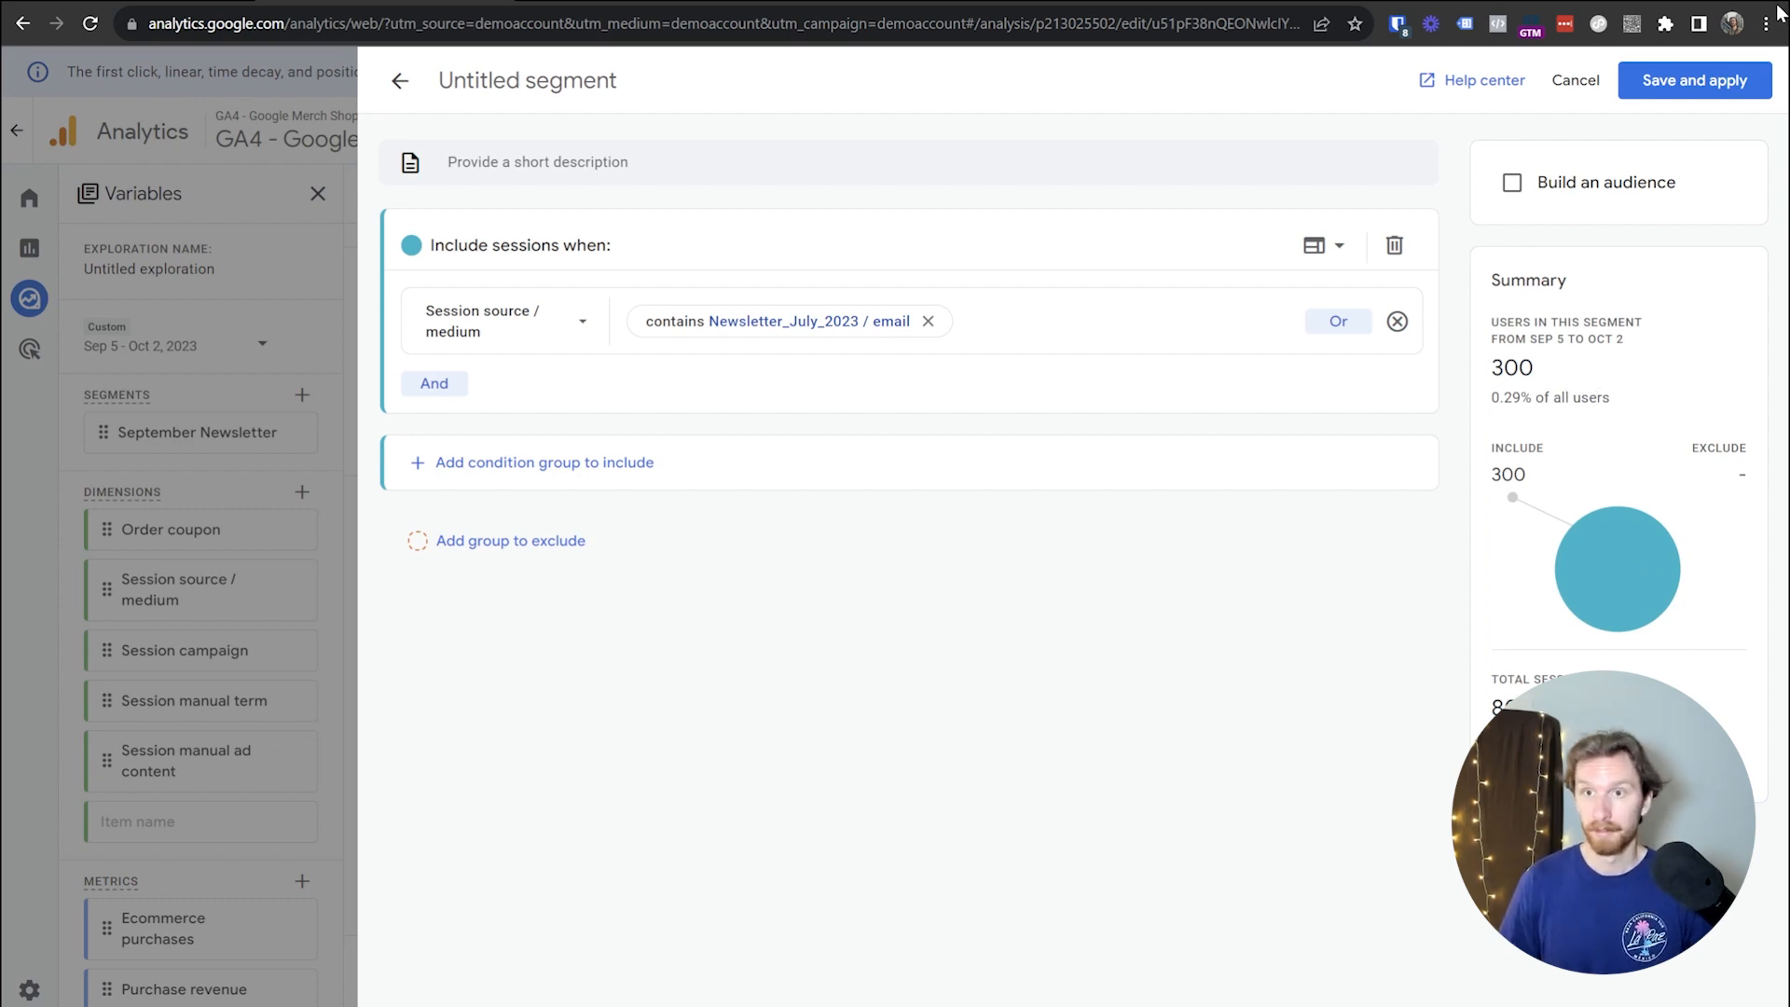
- Name the segment "July Newsletter", then save and apply it to the exploration
click(563, 82)
text(Ju)
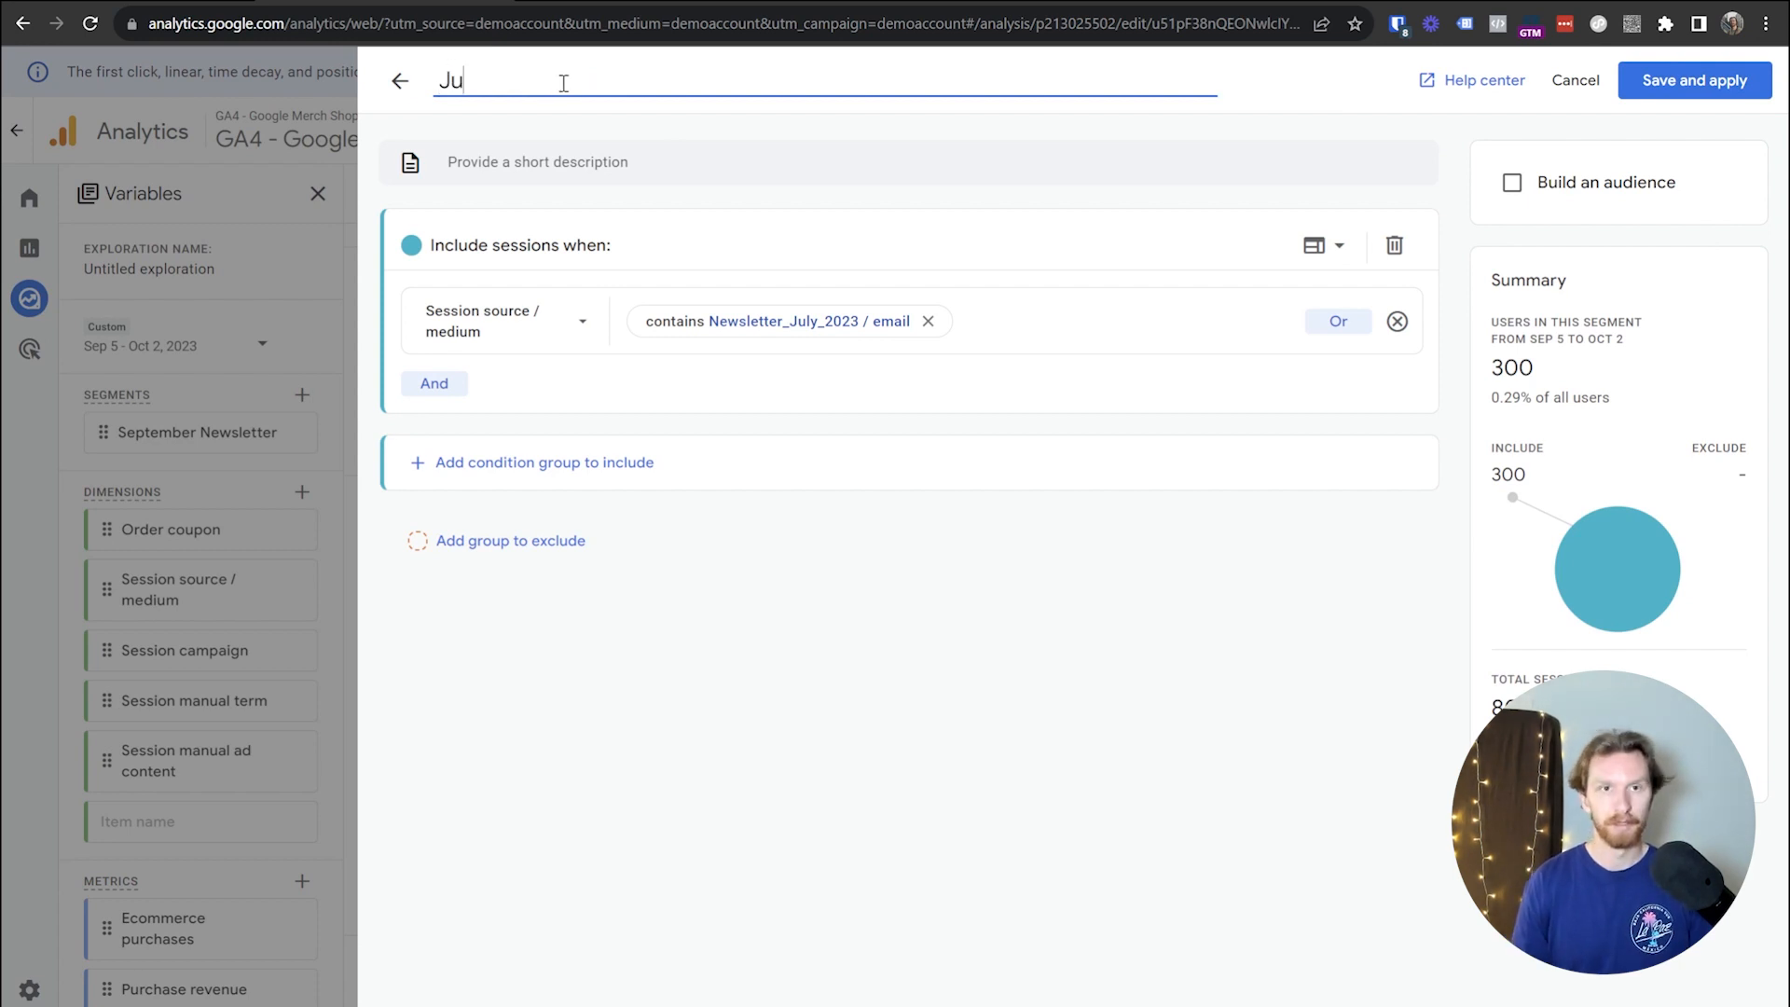
text(ly Newsletter)
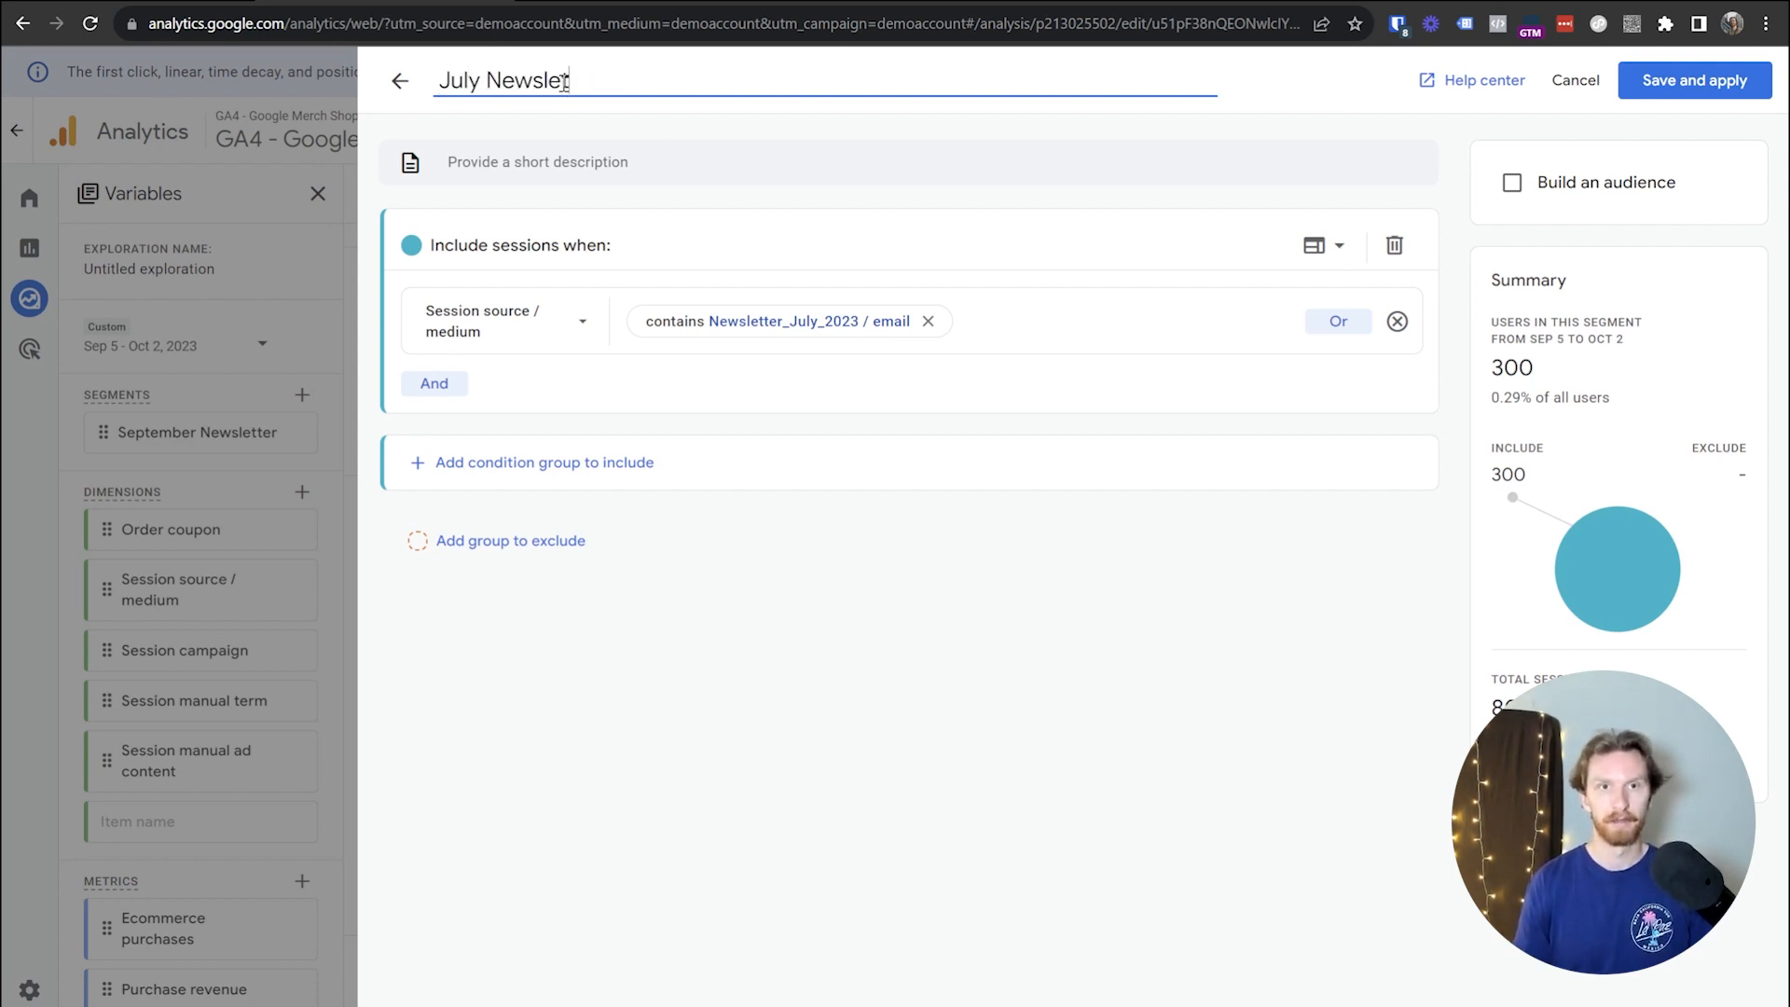
click(1693, 81)
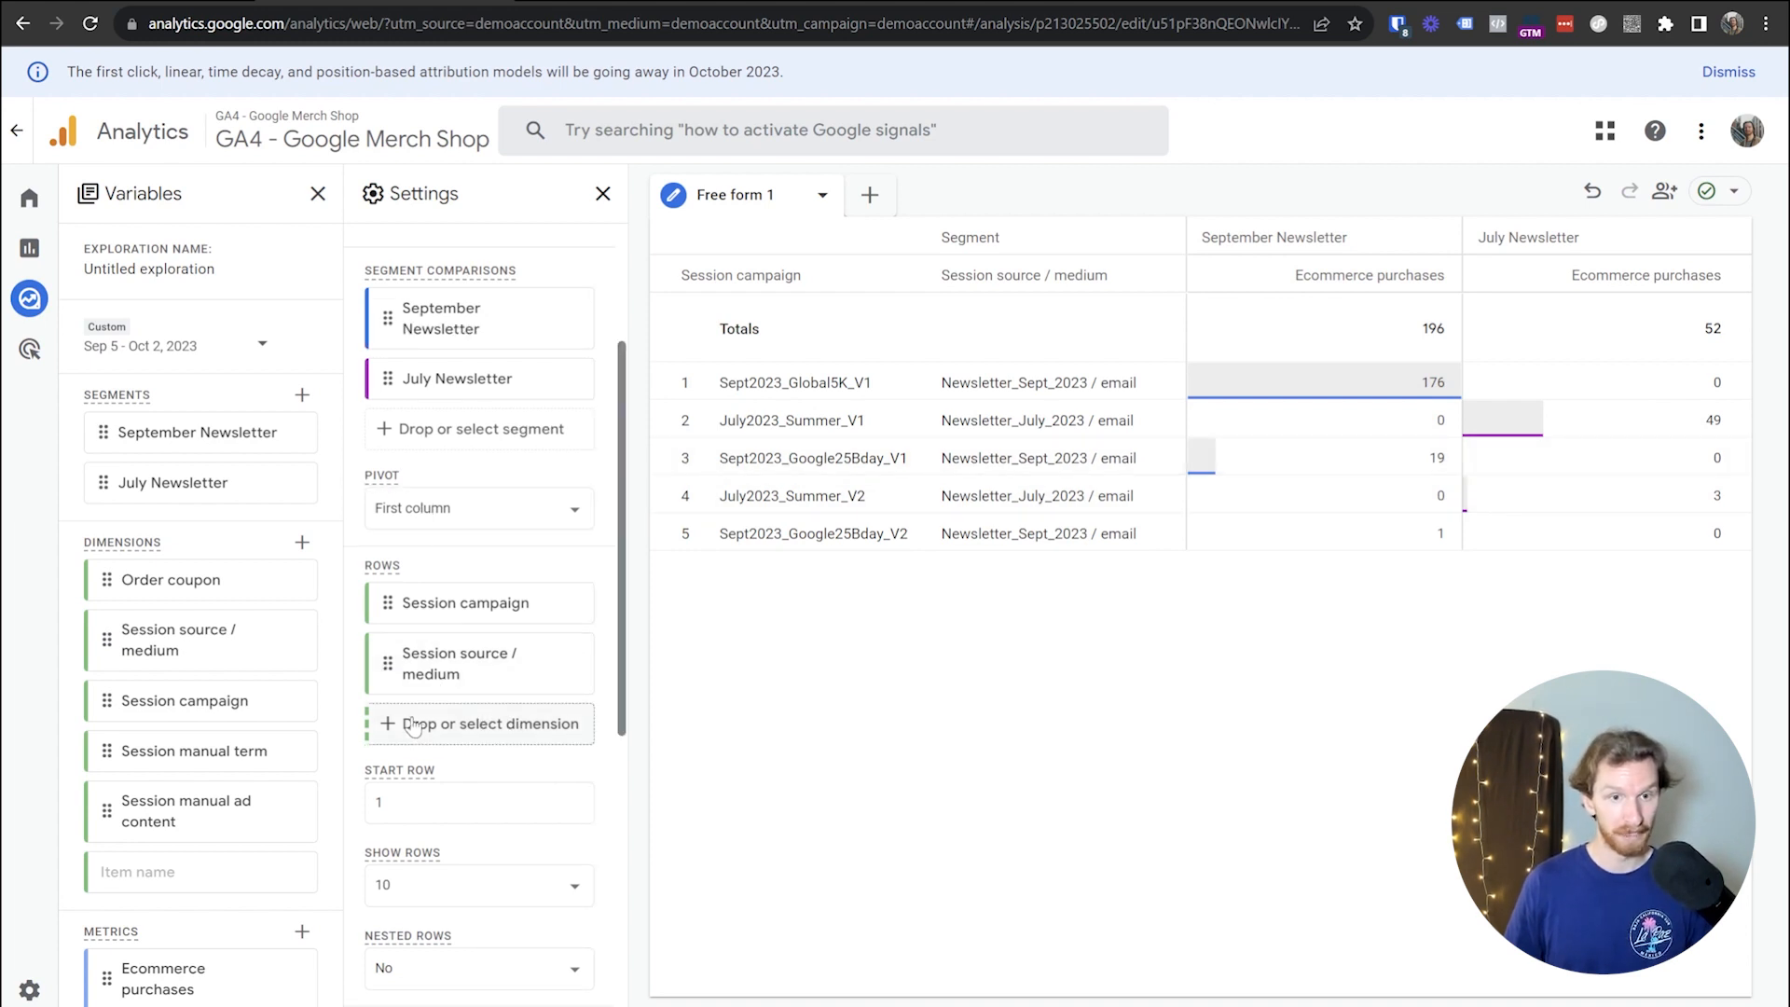
- Try Session manual term as a third row dimension in the exploration table, then remove it from the rows
click(464, 725)
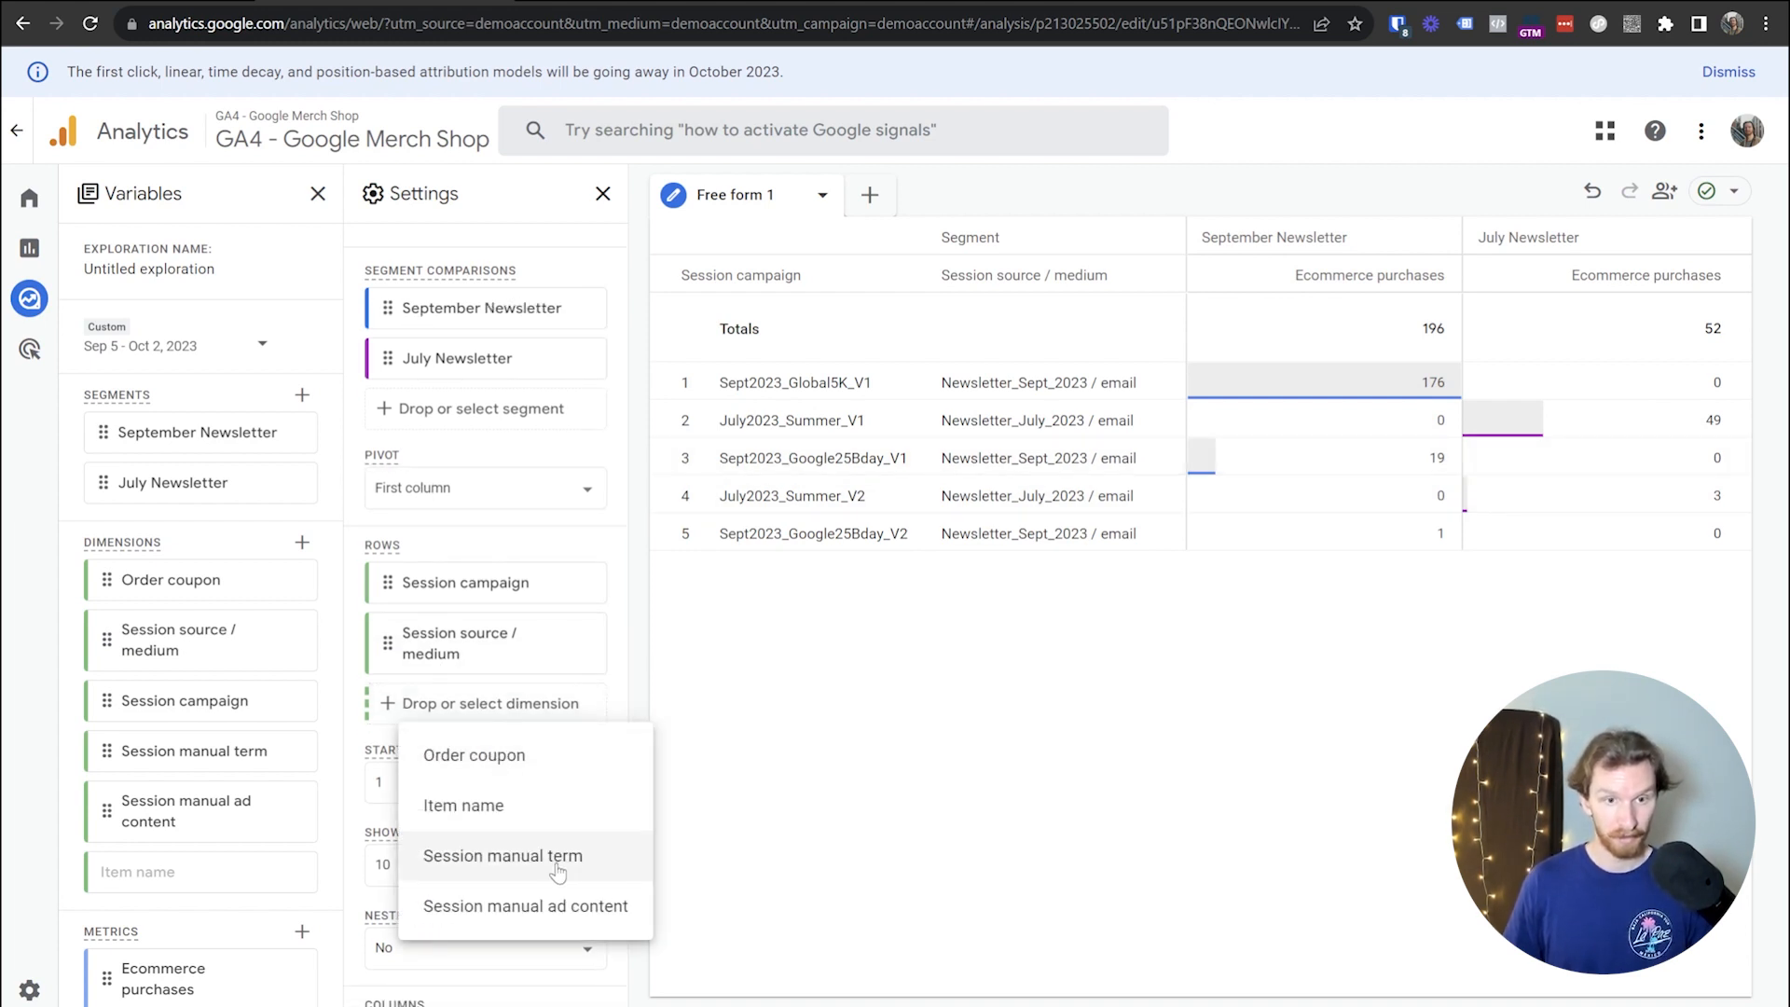
click(525, 858)
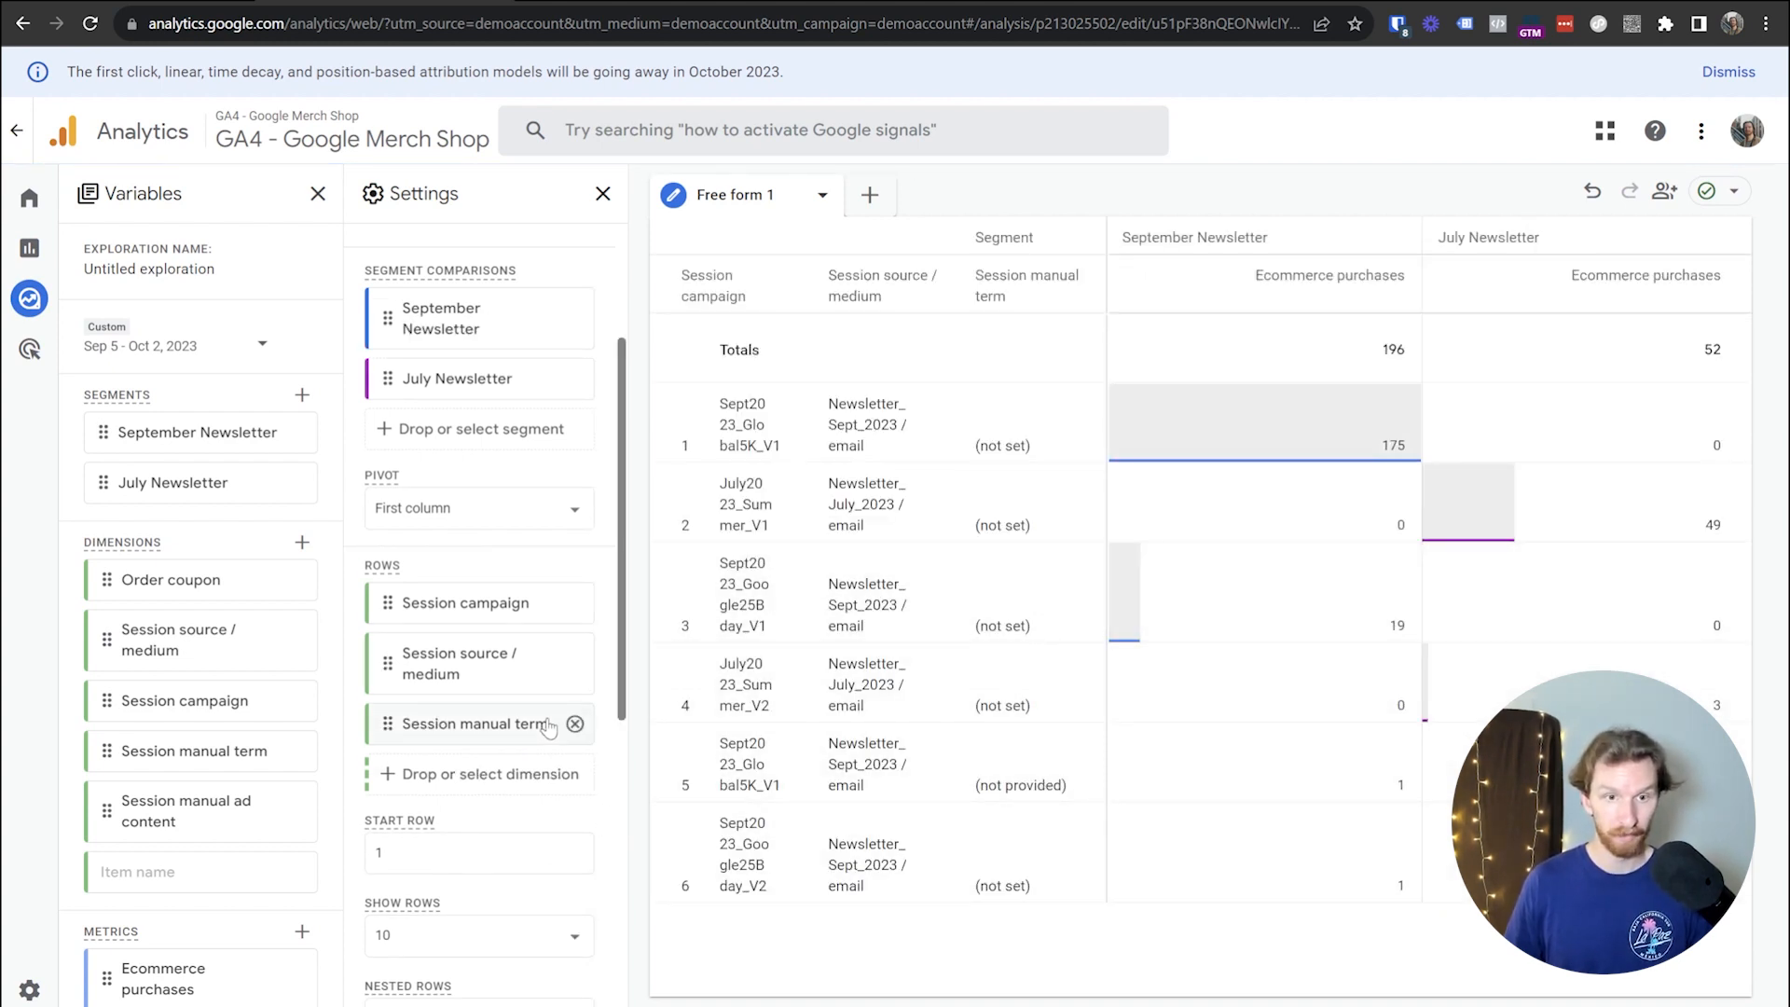
click(575, 724)
- Add Session manual ad content as the third row dimension and review ecommerce purchases by ad content for both newsletter segments
click(477, 727)
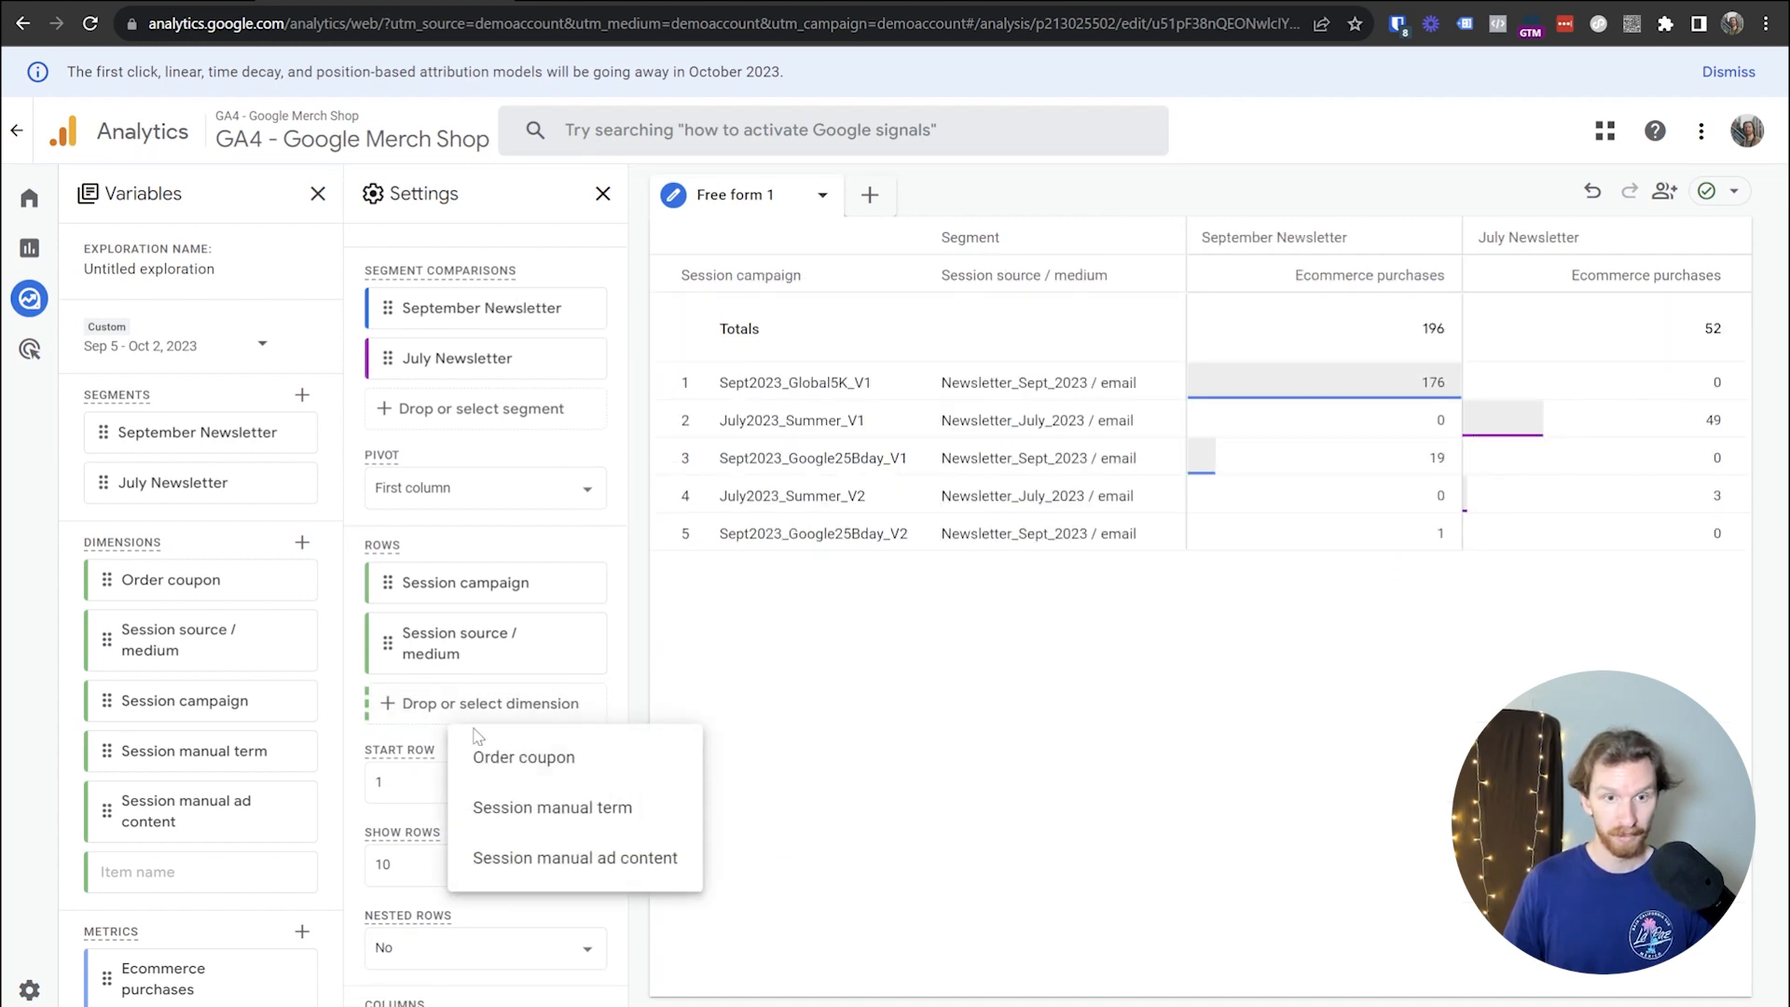
click(564, 858)
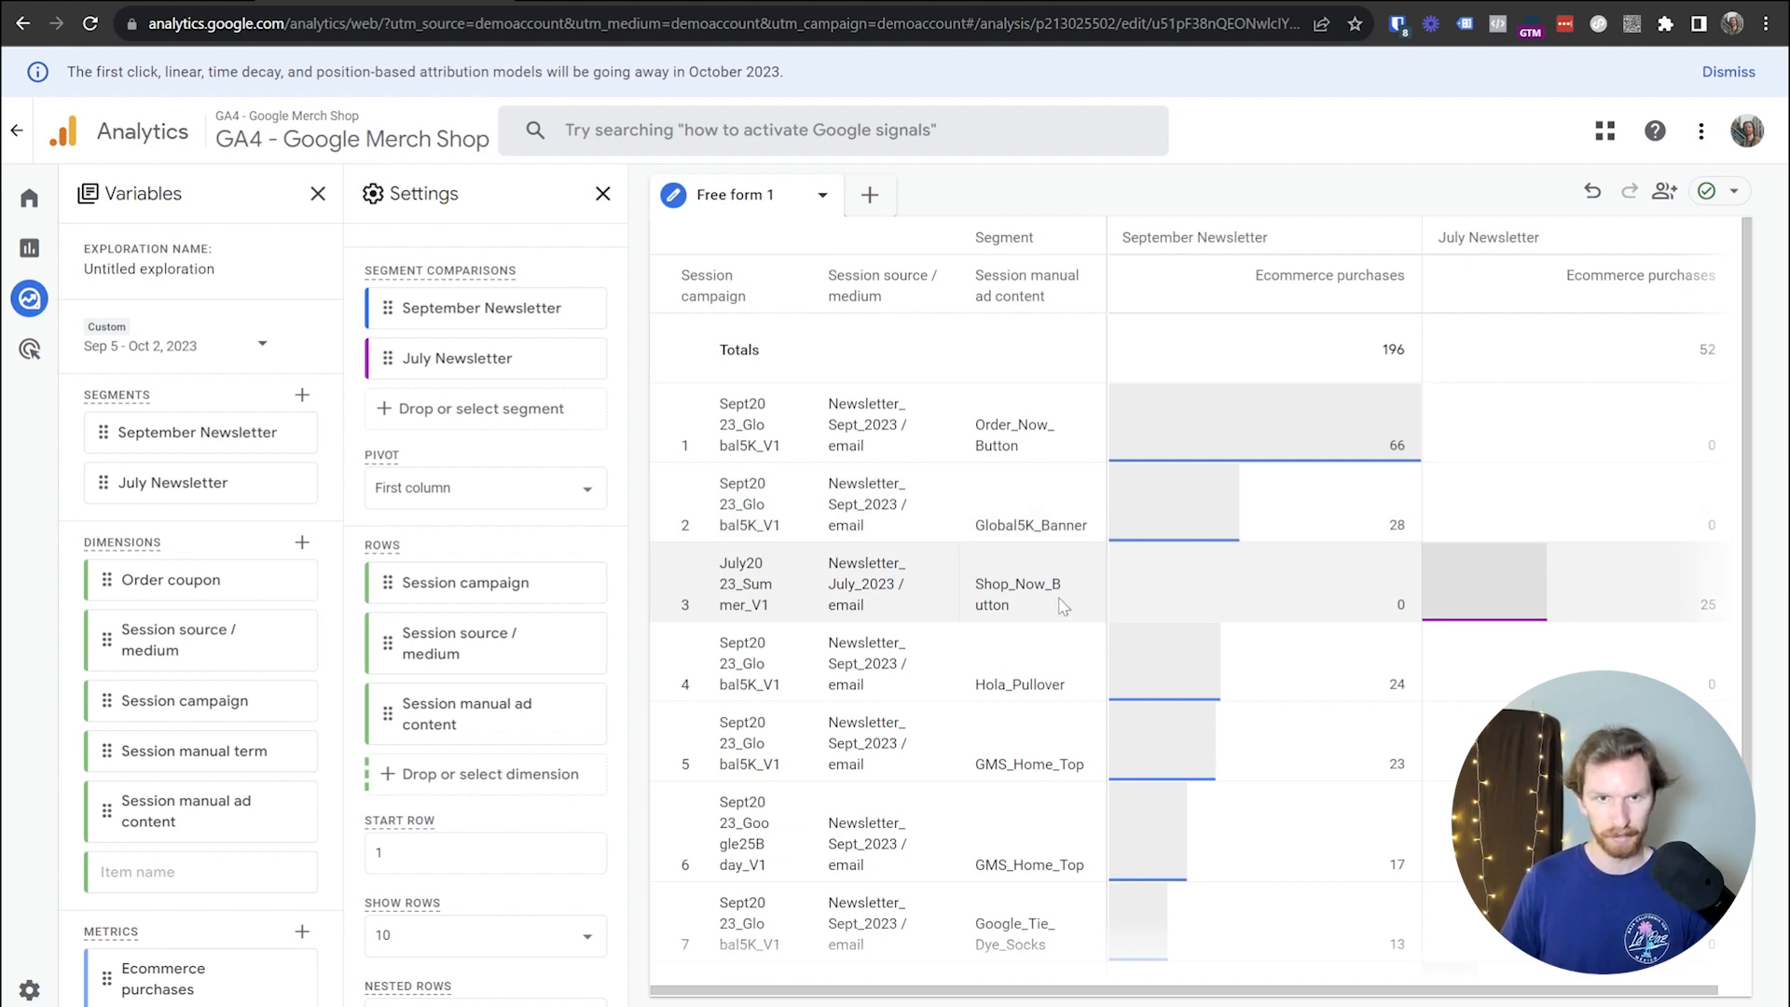
scroll(1082, 597, down, 1)
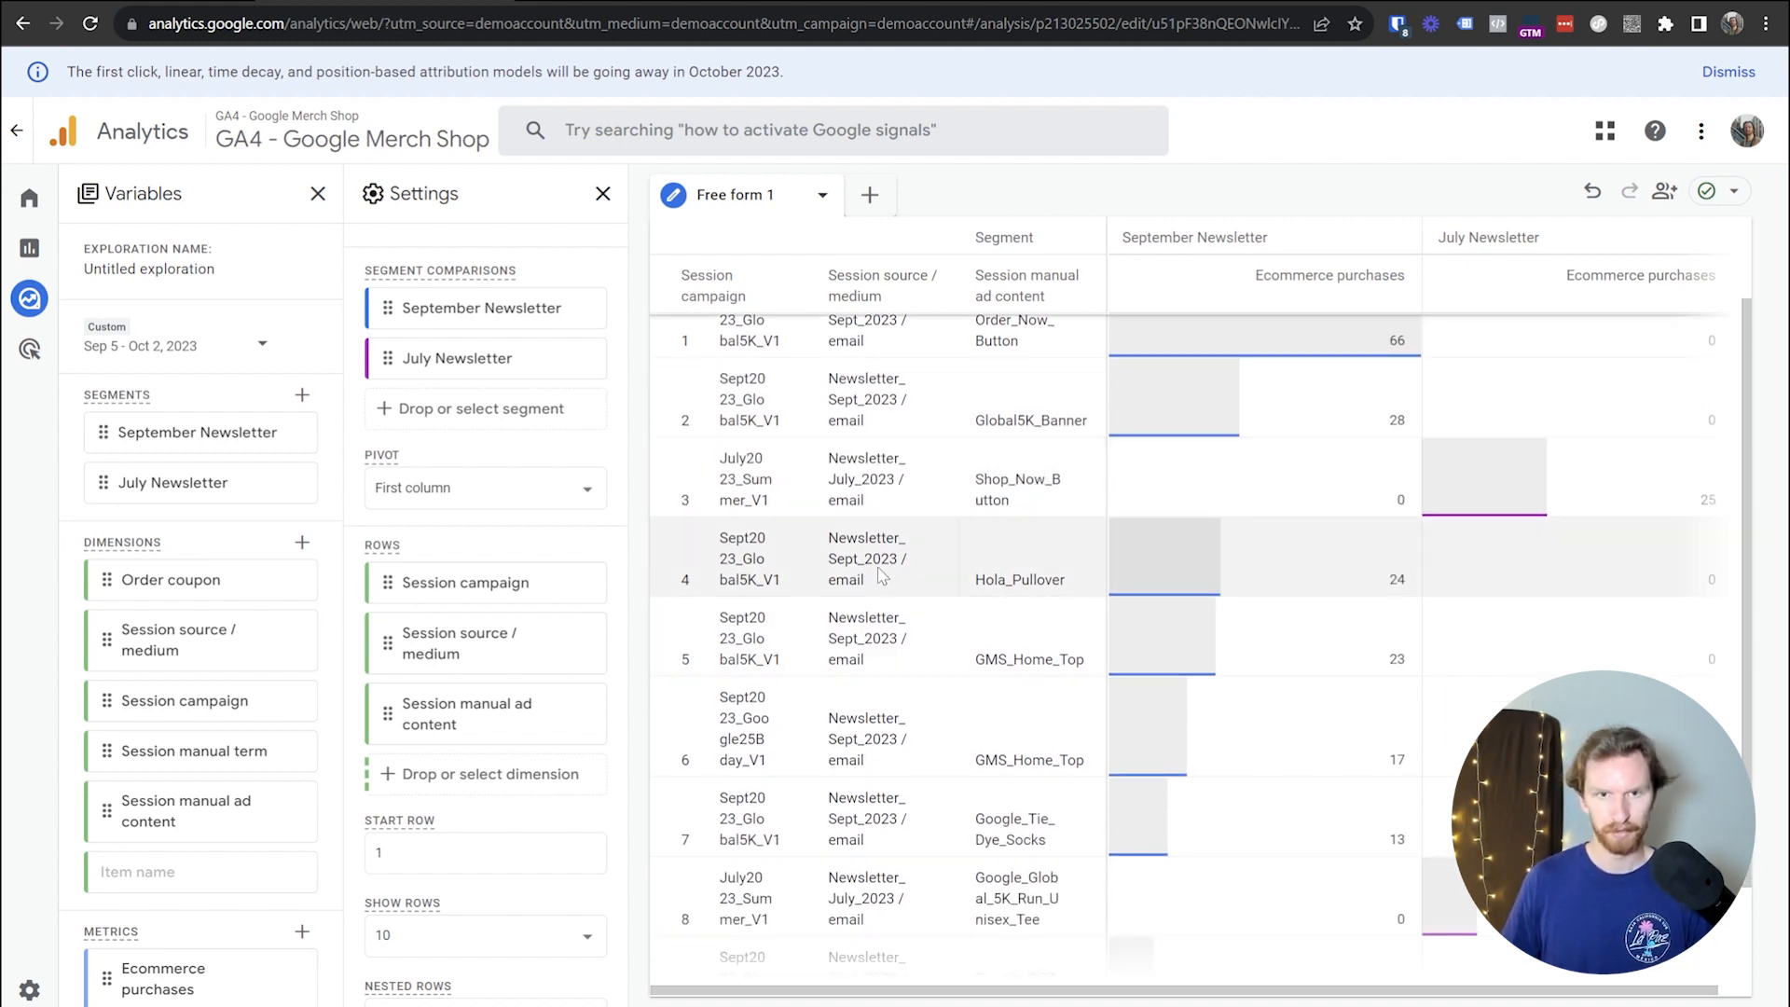
scroll(839, 560, down, 1)
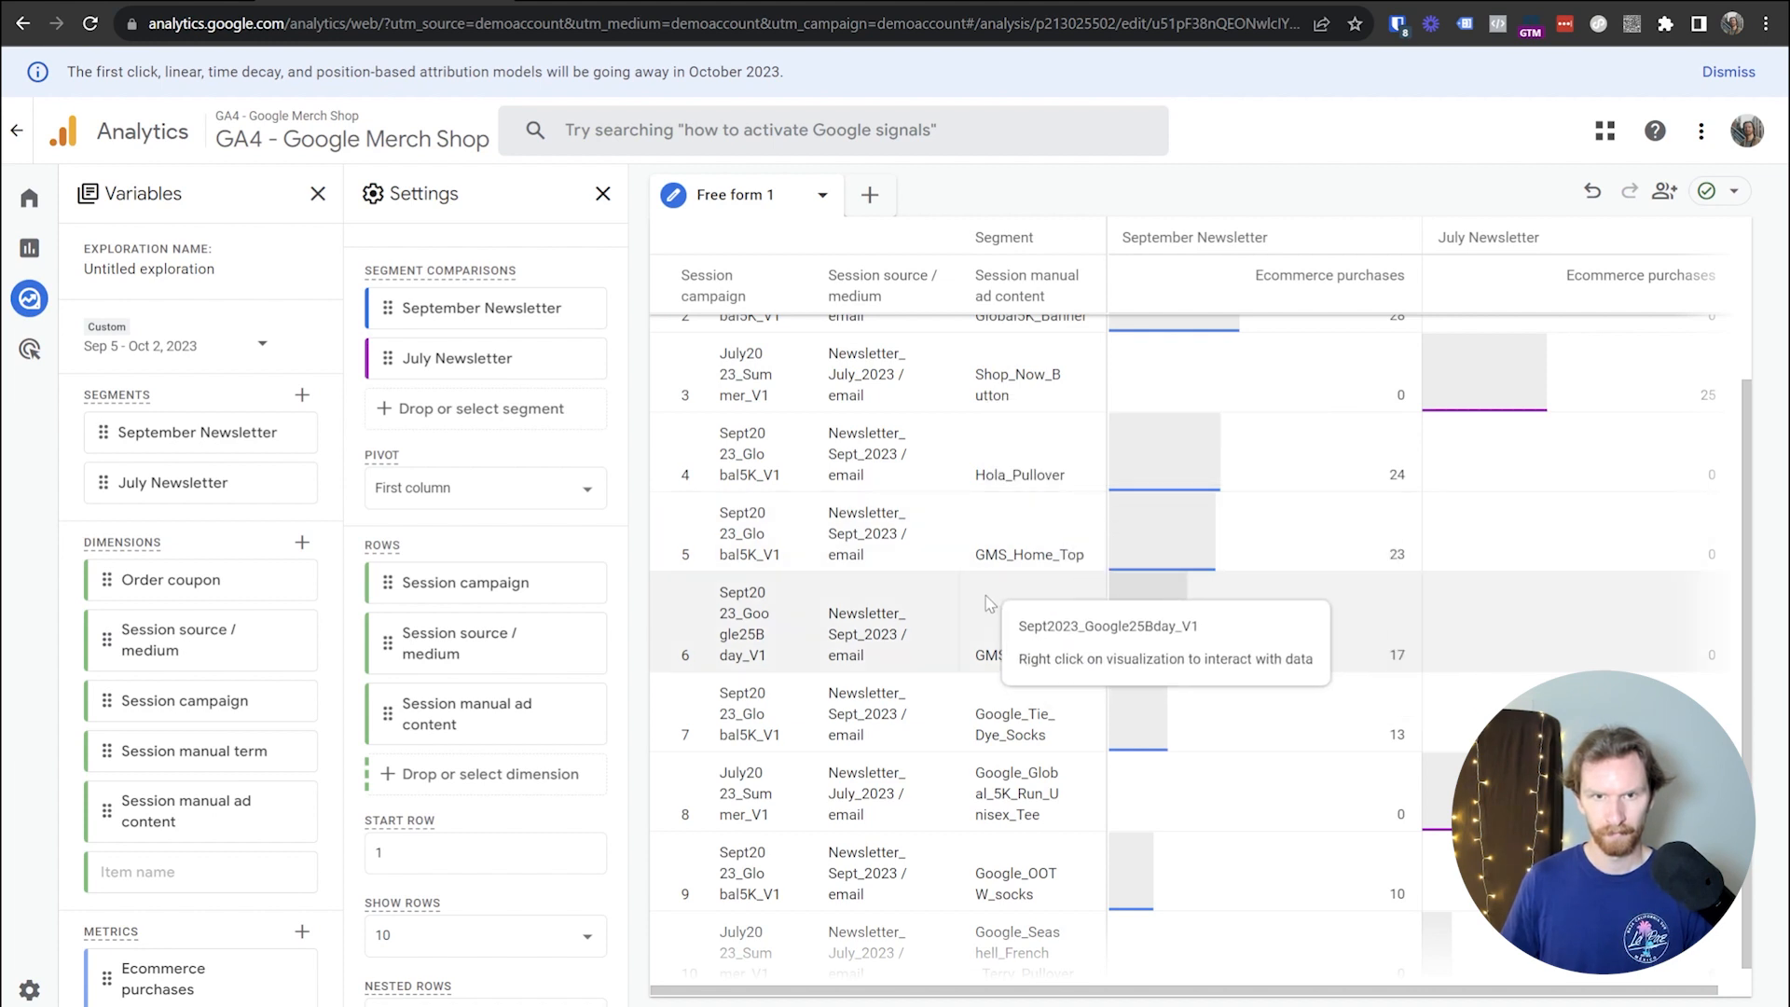
scroll(974, 700, down, 1)
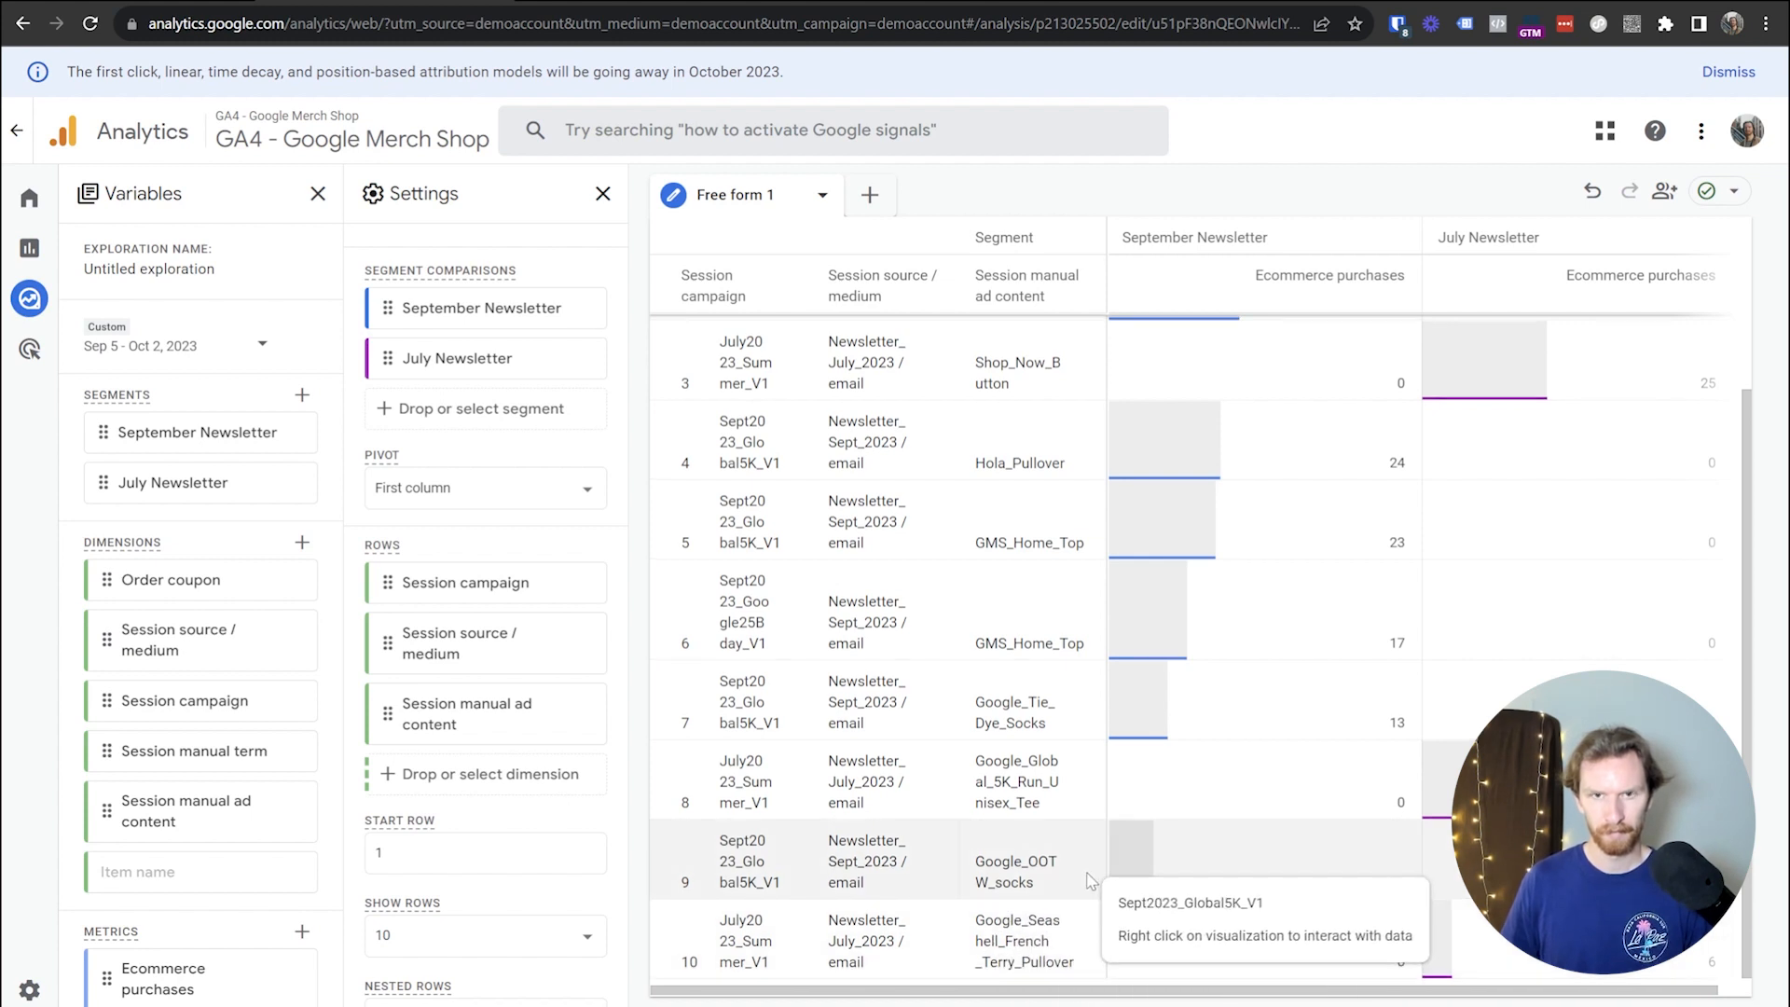
scroll(1098, 880, up, 3)
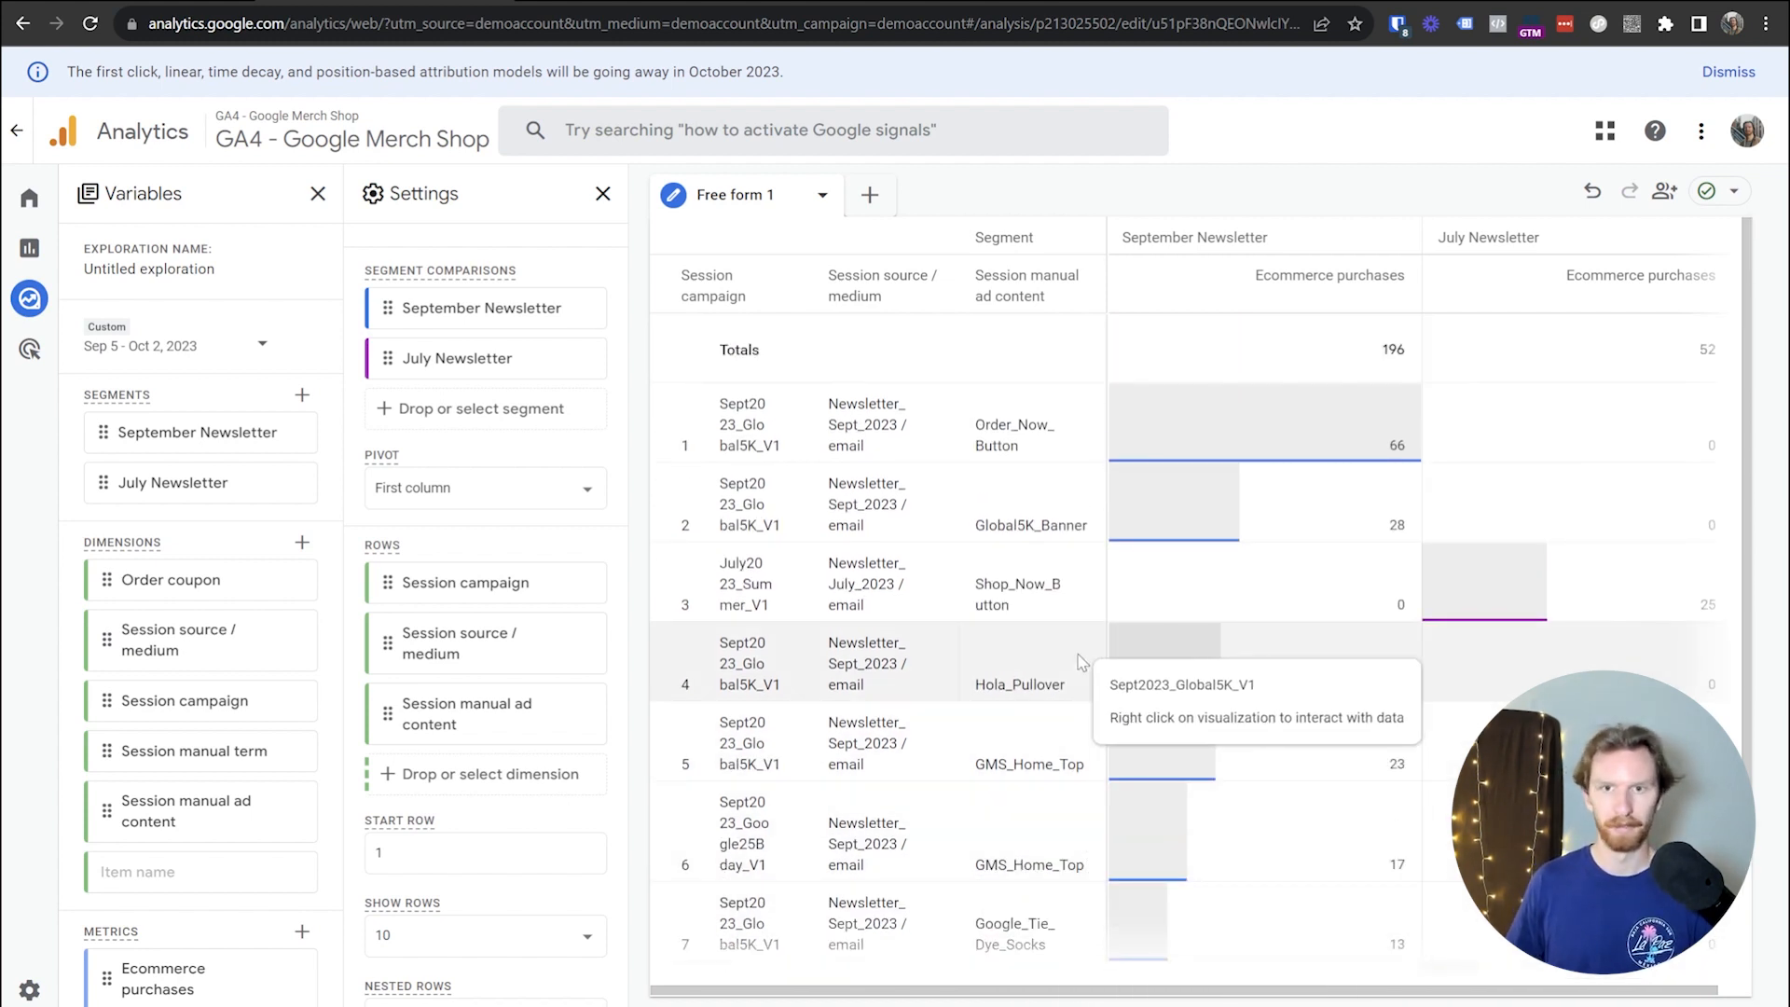